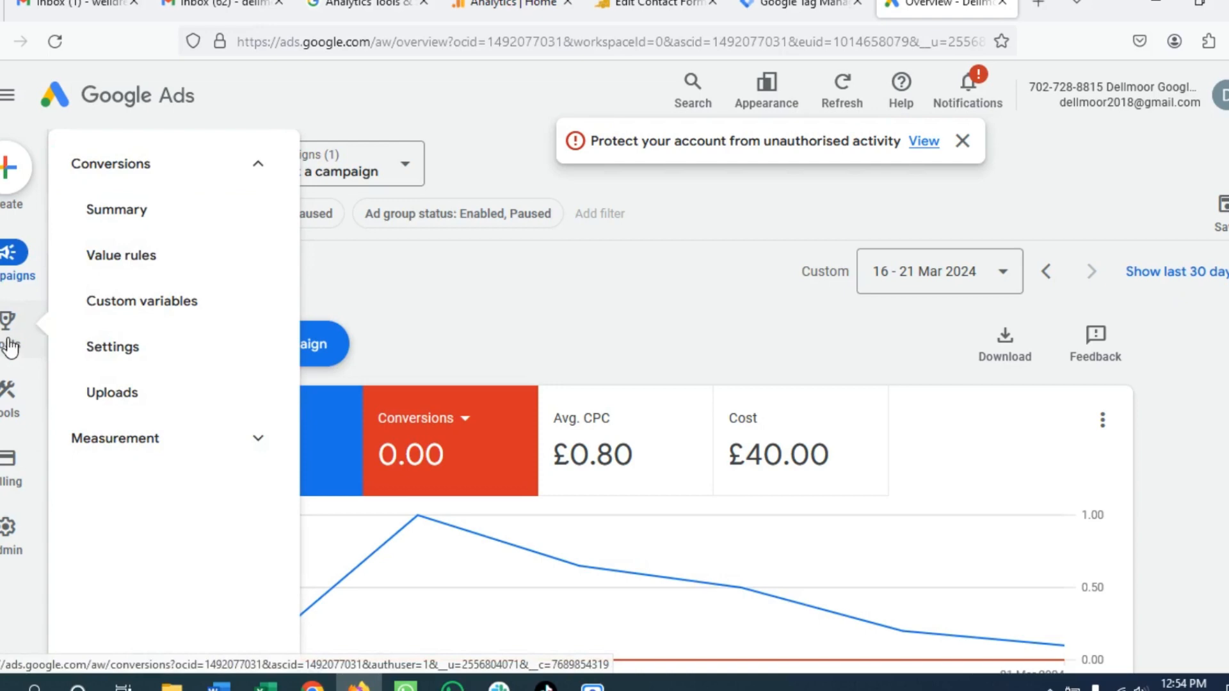
# - Start a new website conversion action from the Conversions summary
pyautogui.click(135, 217)
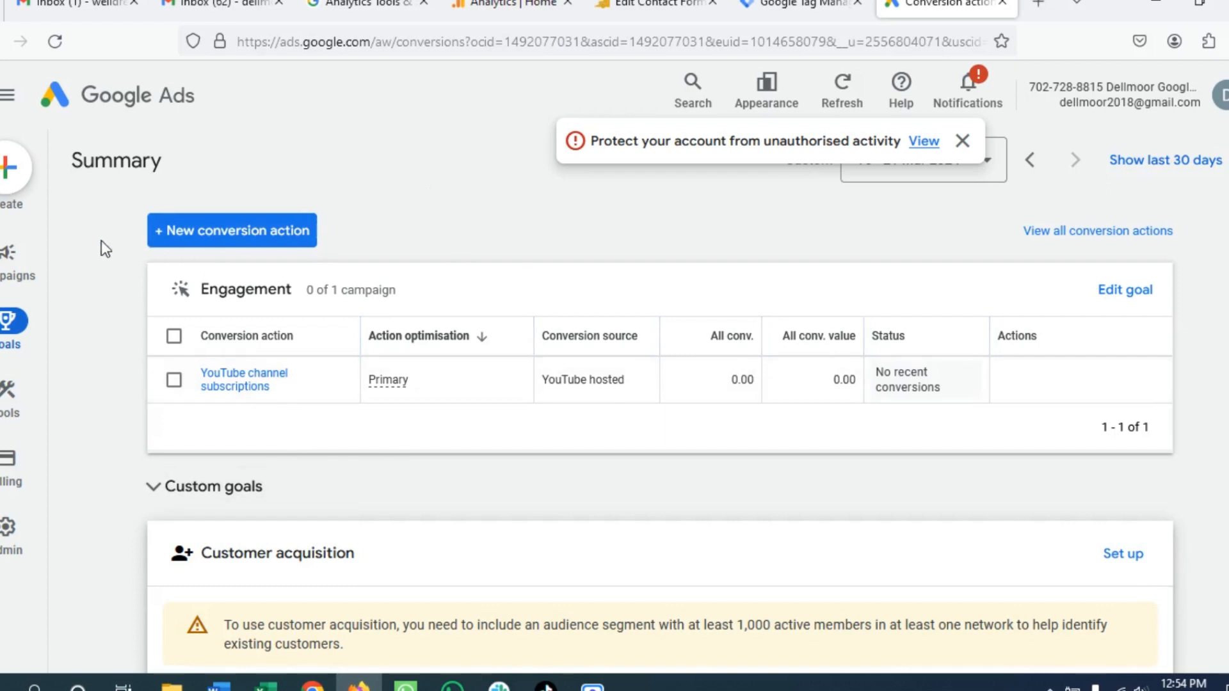
pyautogui.moveTo(56, 315)
pyautogui.click(301, 234)
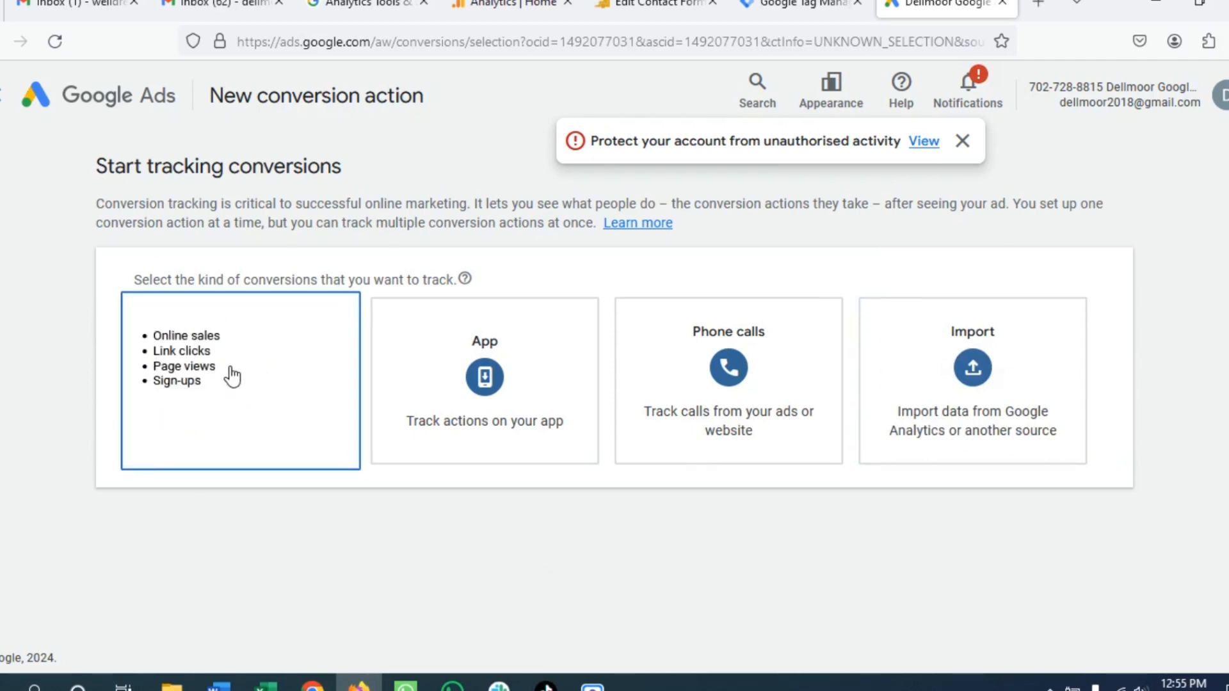
pyautogui.click(231, 377)
pyautogui.click(265, 377)
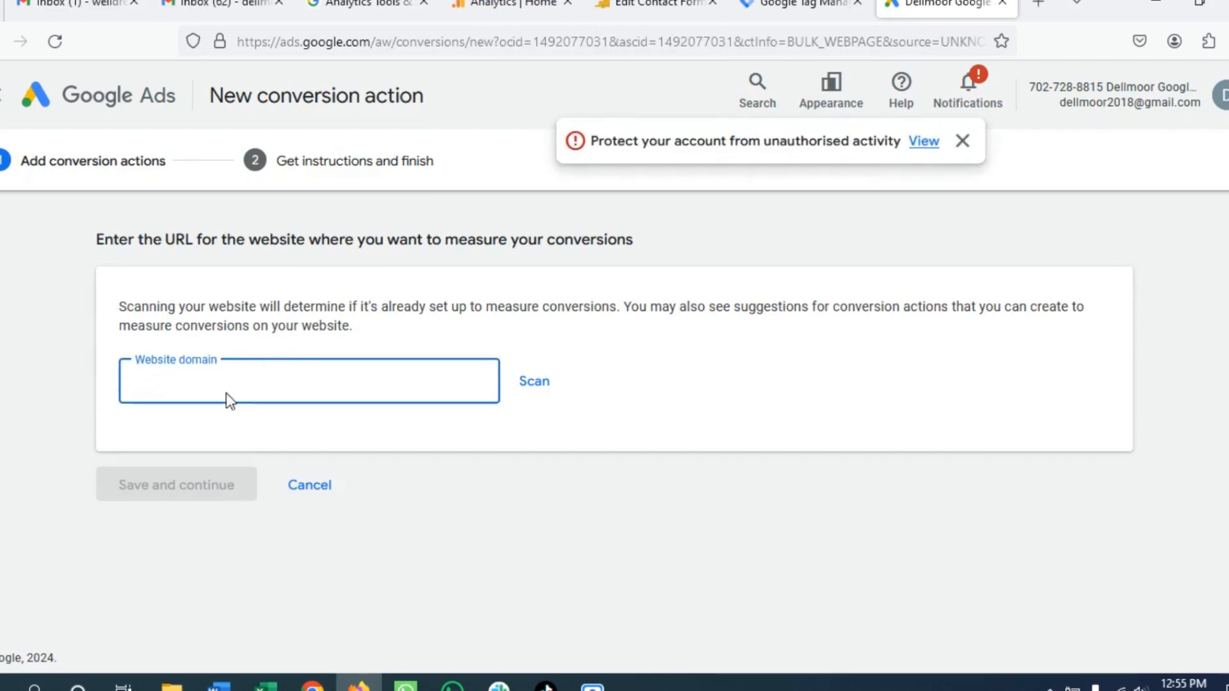
# - Switch to the WordPress Contact Forms page and copy the domain carsbreakdownrecovery.com from its address
pyautogui.click(653, 4)
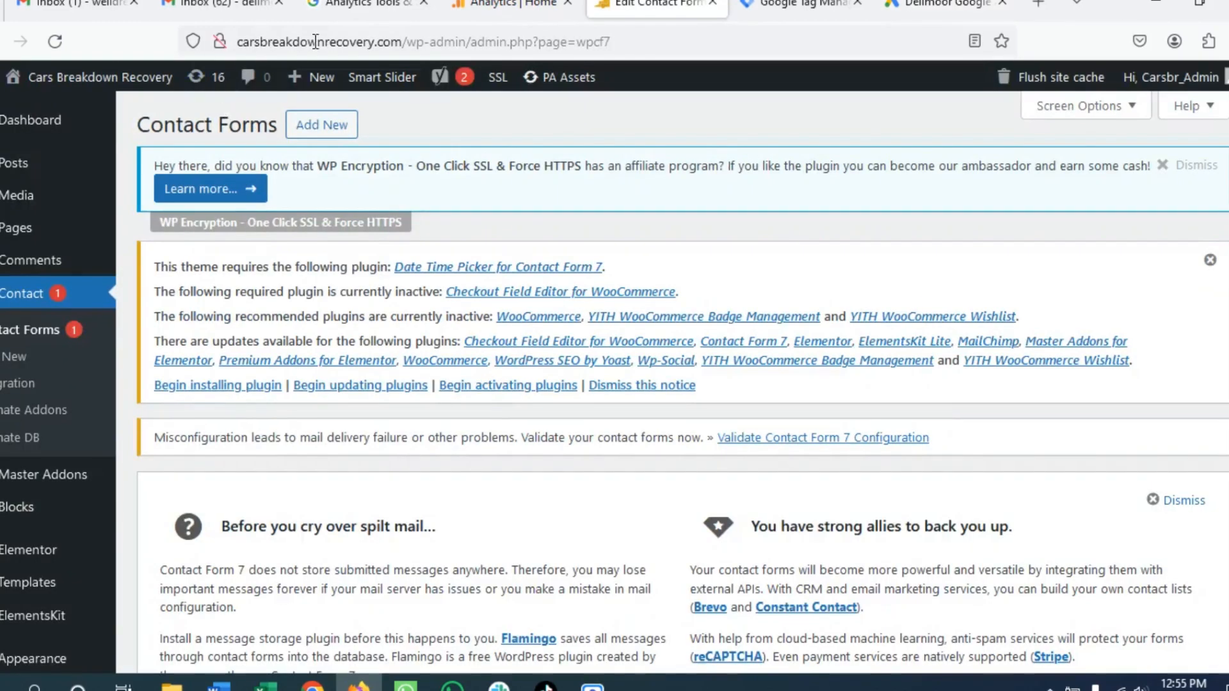
pyautogui.moveTo(401, 41); pyautogui.dragTo(243, 49)
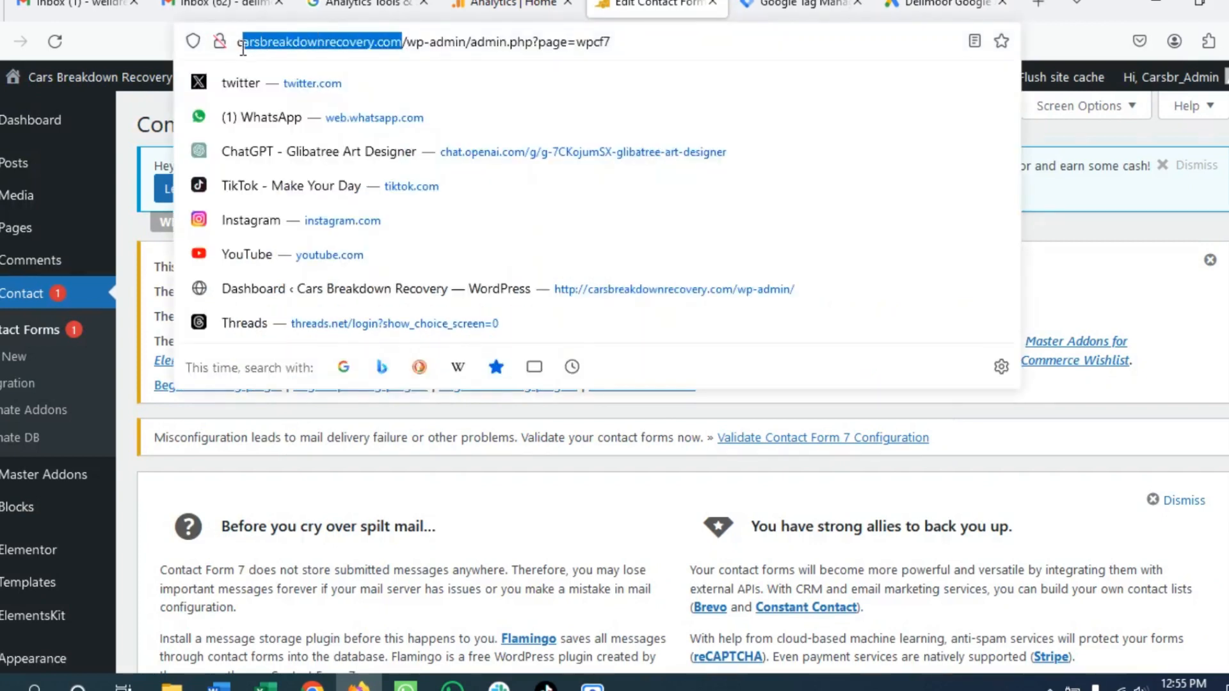
pyautogui.rightClick(284, 46)
pyautogui.click(359, 157)
pyautogui.click(803, 4)
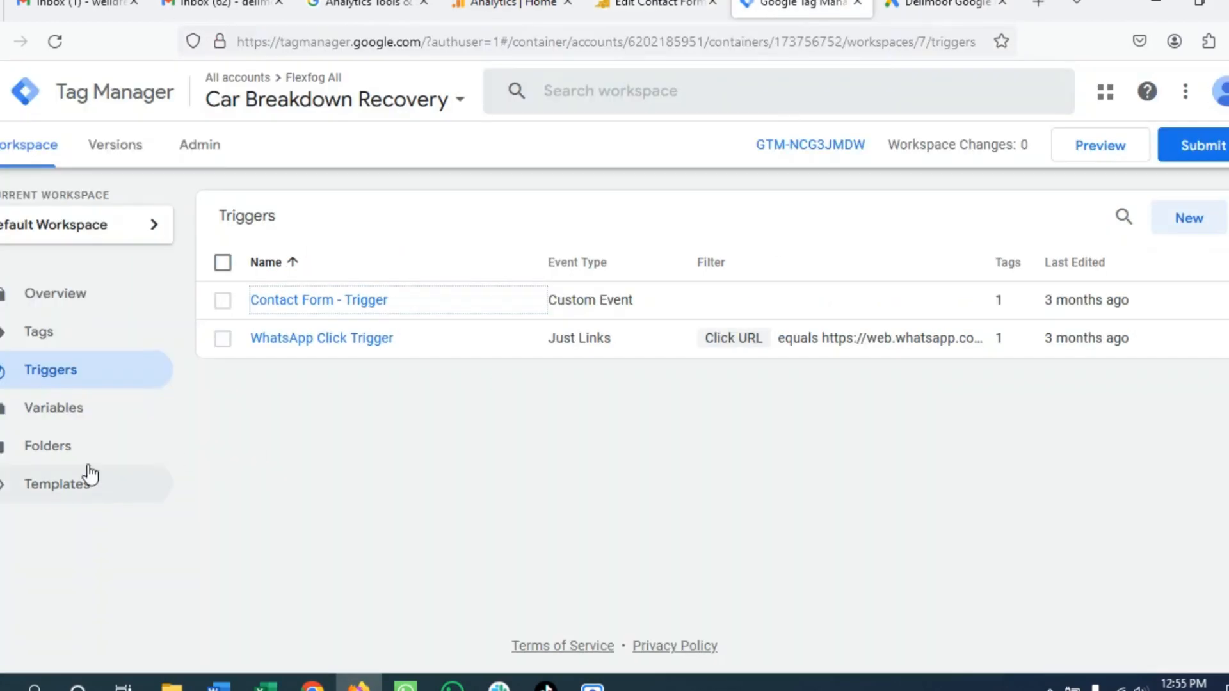
pyautogui.click(945, 4)
pyautogui.rightClick(182, 382)
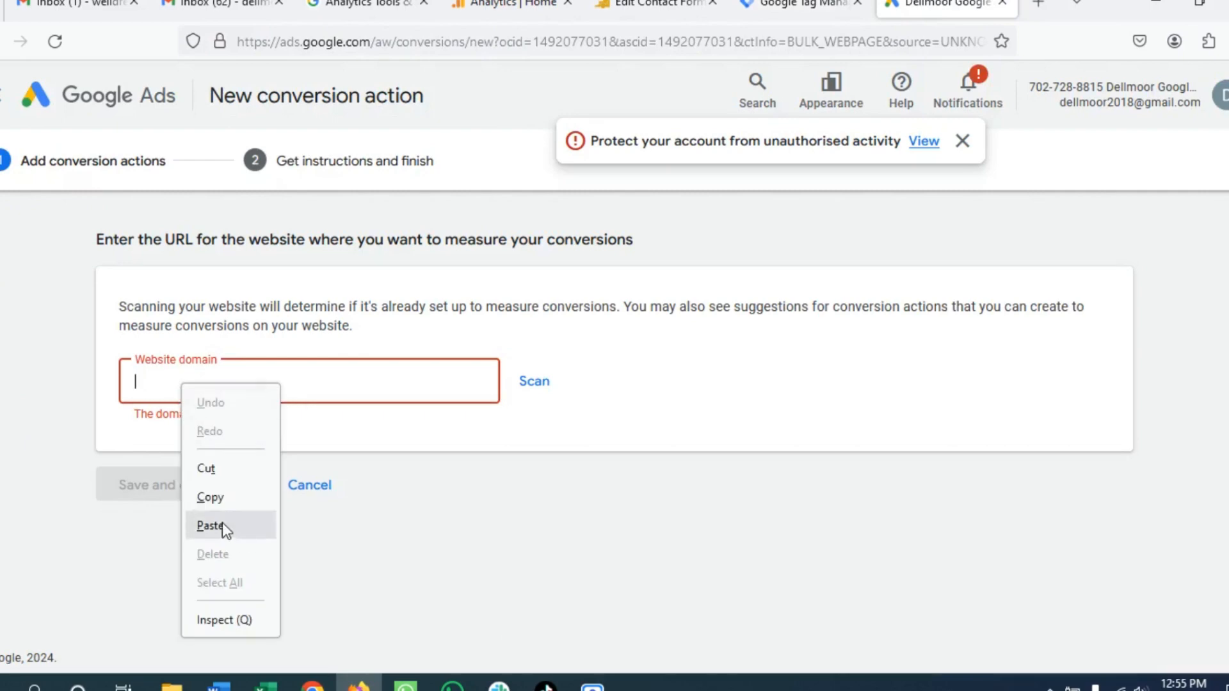
pyautogui.click(222, 522)
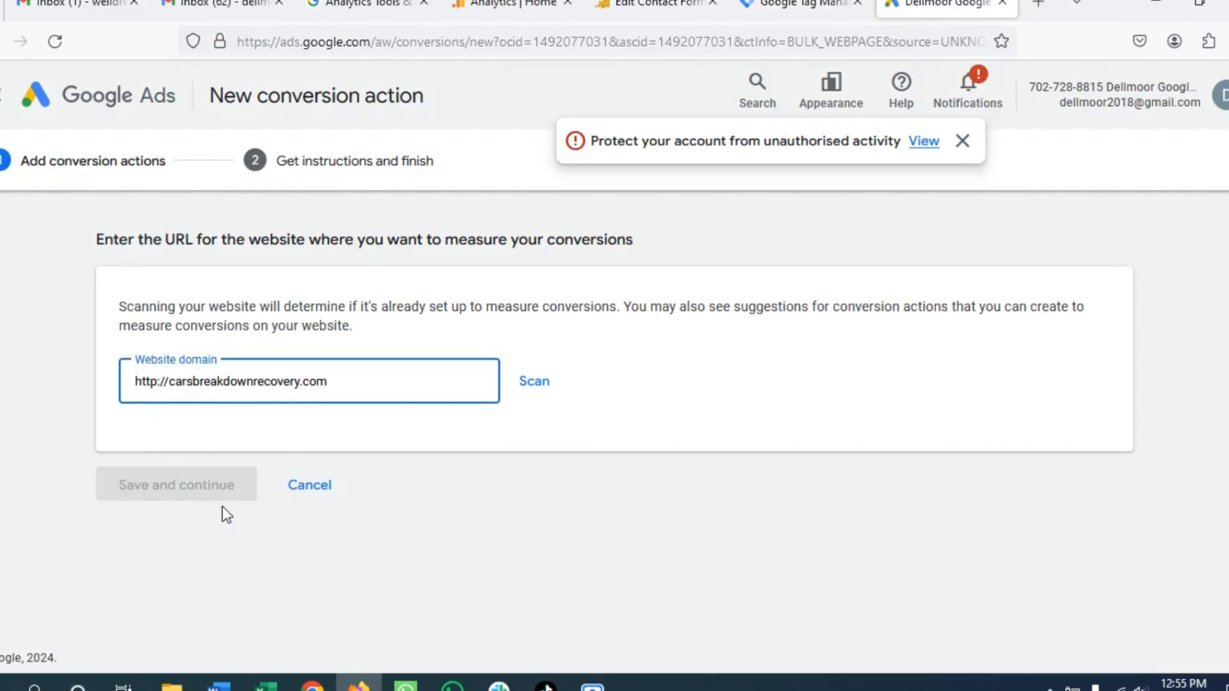
pyautogui.click(540, 387)
# - Add a conversion action manually and set its goal category to Submit lead form
pyautogui.click(296, 549)
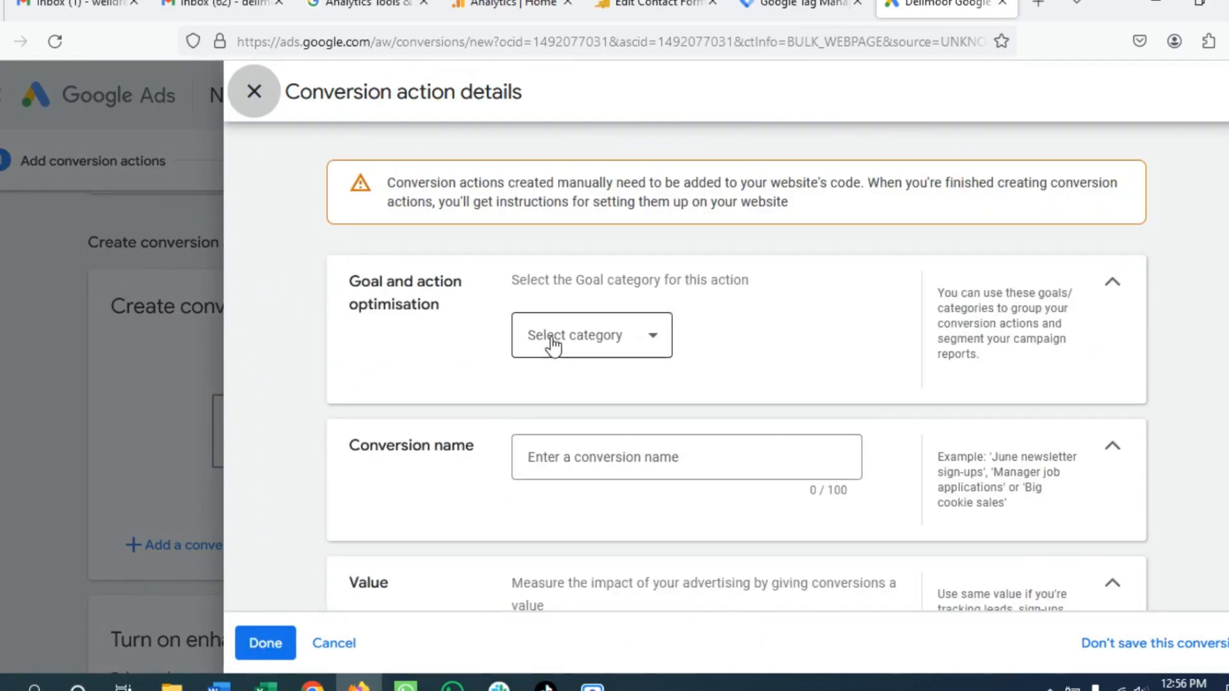
pyautogui.click(577, 347)
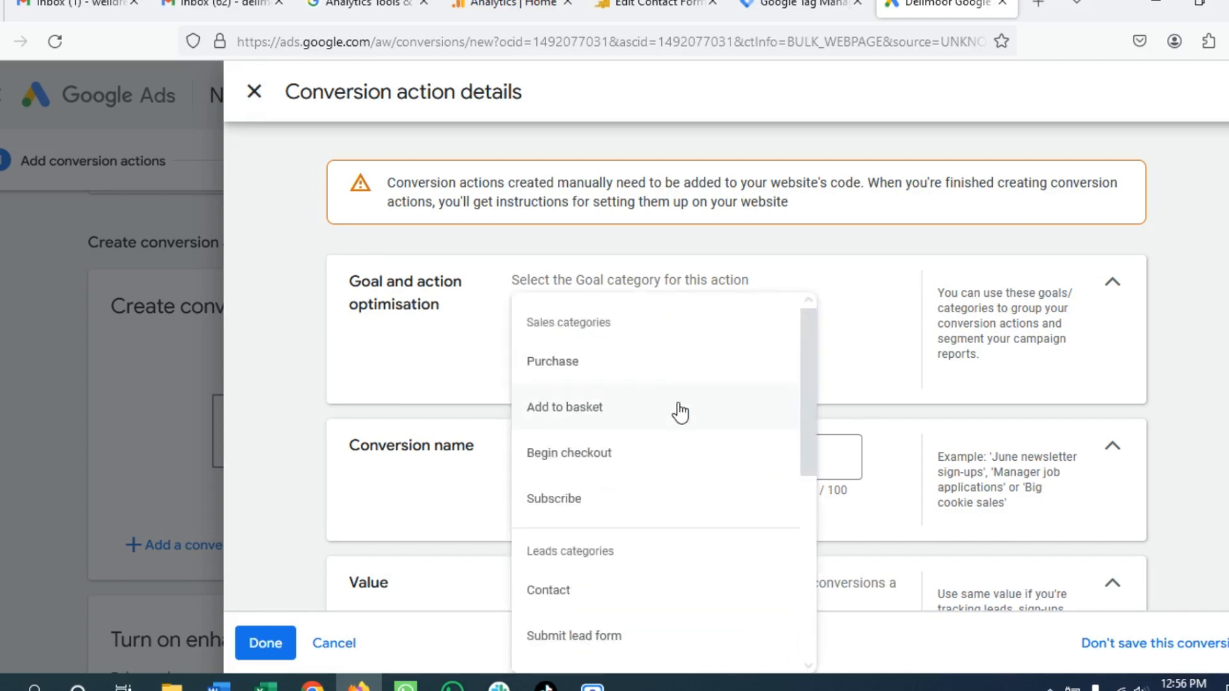
pyautogui.scroll(-2, 653, 481)
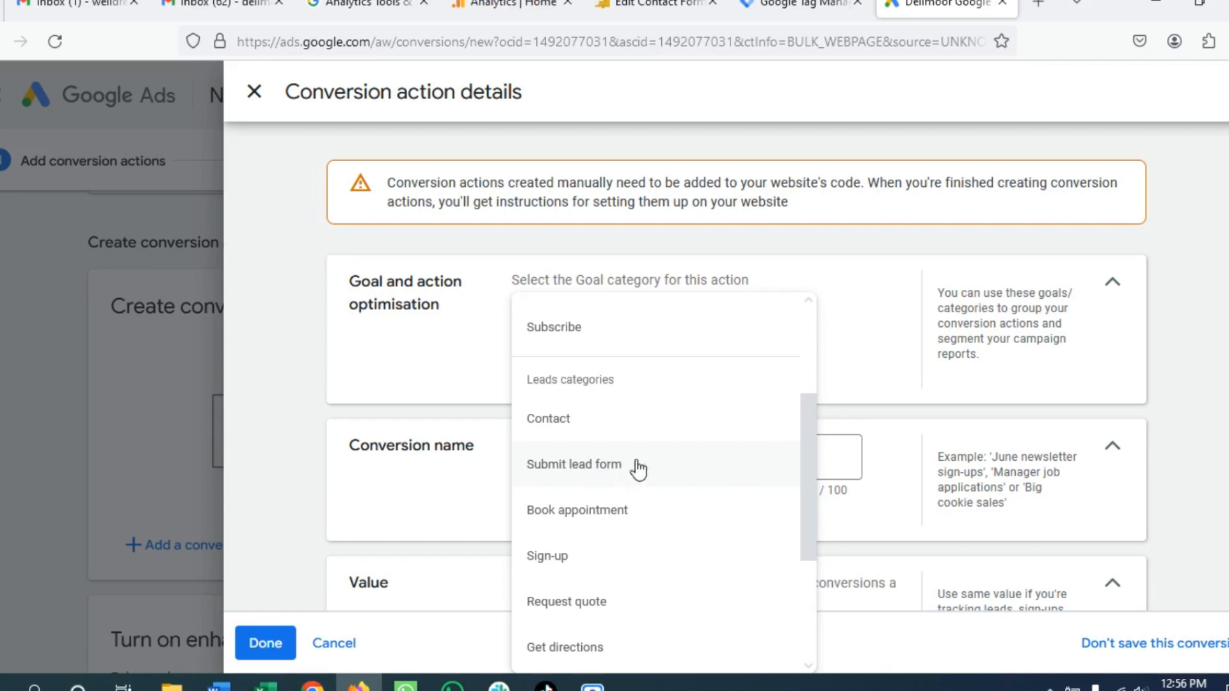
pyautogui.scroll(-2, 670, 544)
pyautogui.scroll(4, 640, 551)
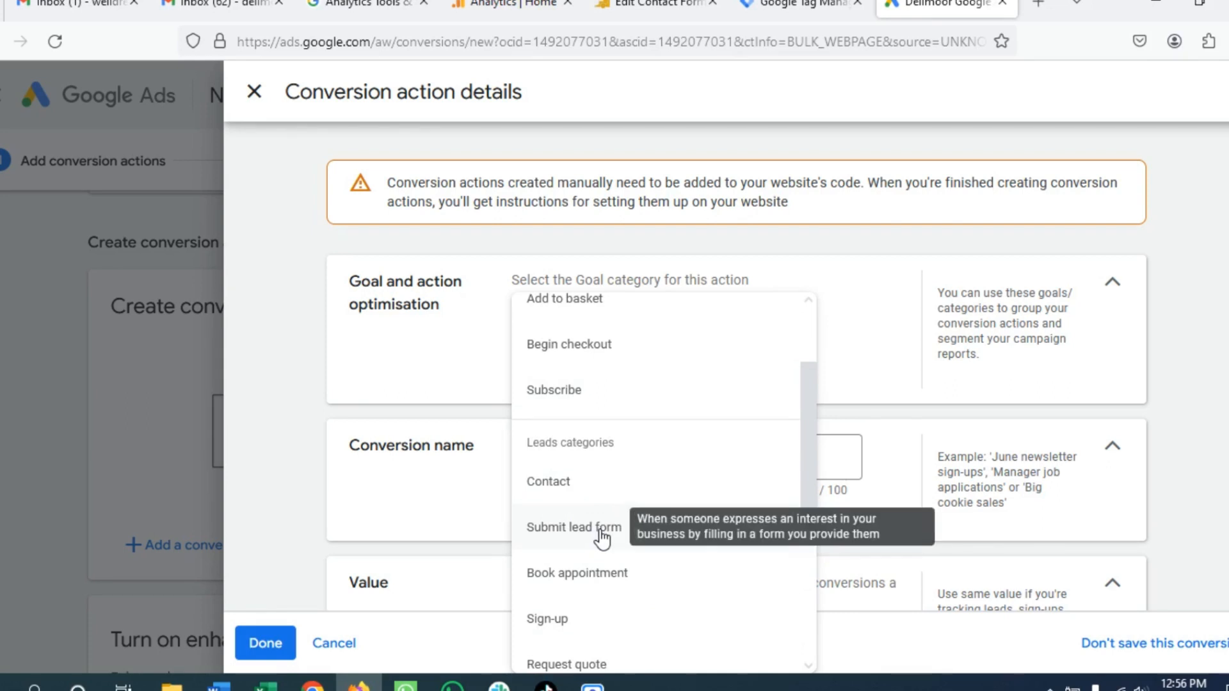
pyautogui.click(570, 533)
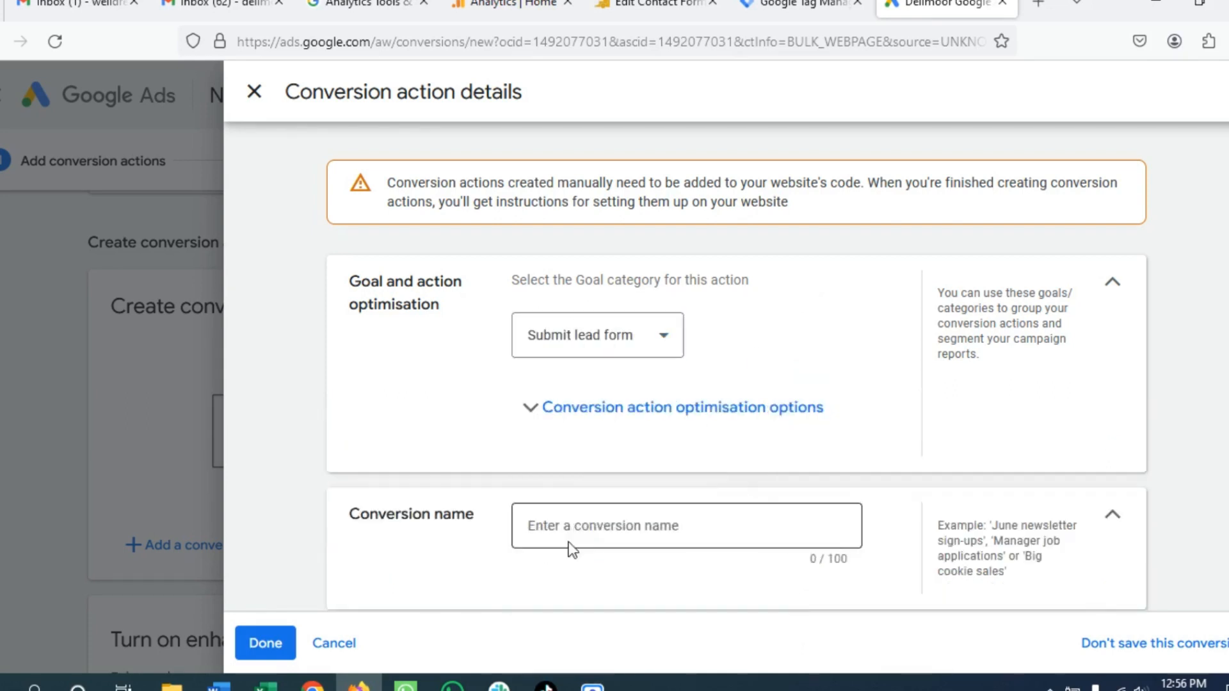
# - Name the conversion action "Form Submission"
pyautogui.click(600, 518)
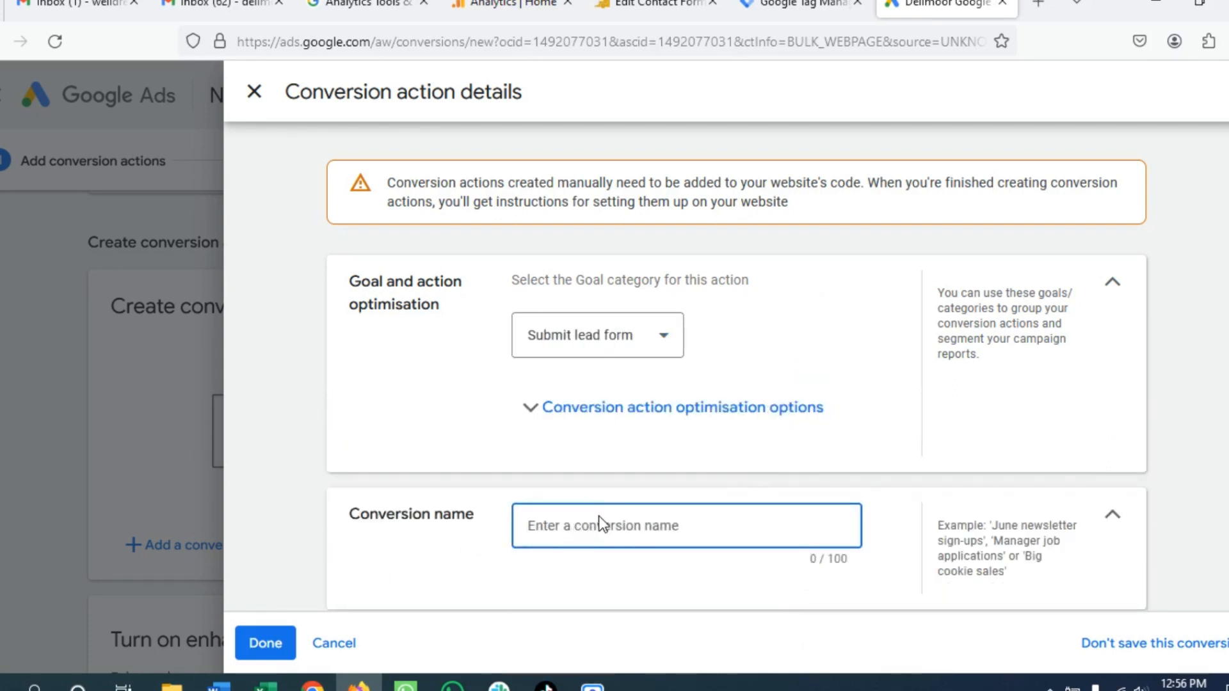
pyautogui.scroll(-3, 602, 523)
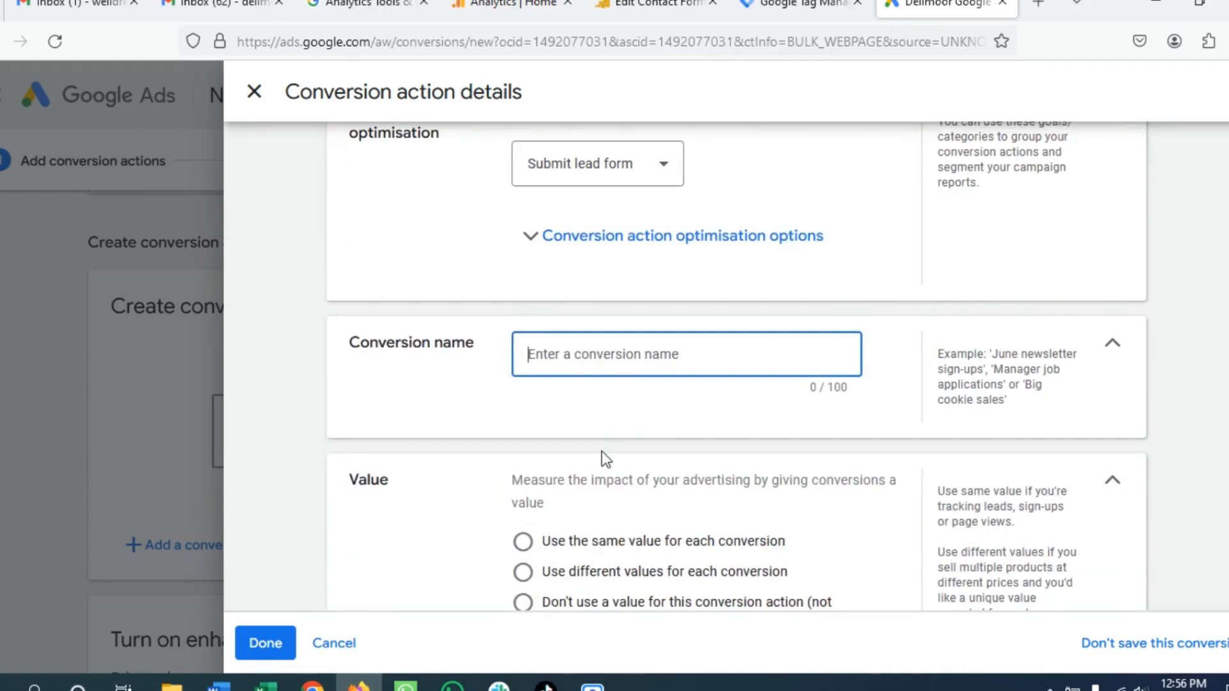
pyautogui.write('Form Submission')
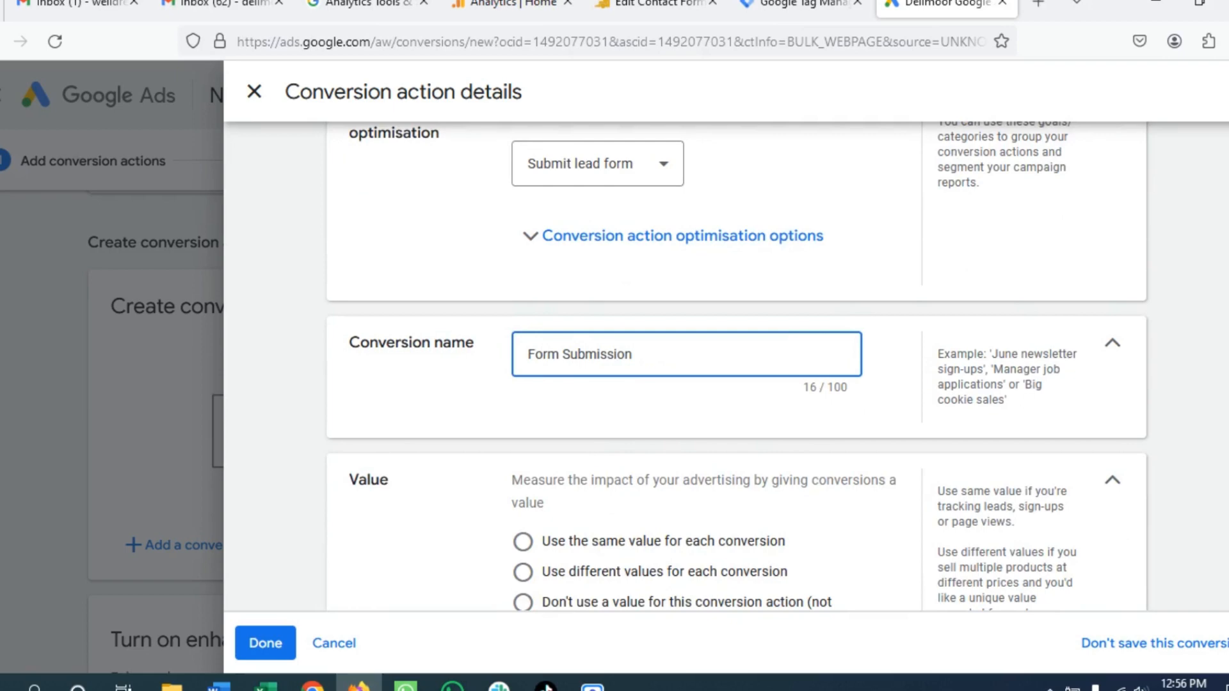
# - Set the conversion count to One per click or interaction
pyautogui.scroll(-5, 526, 359)
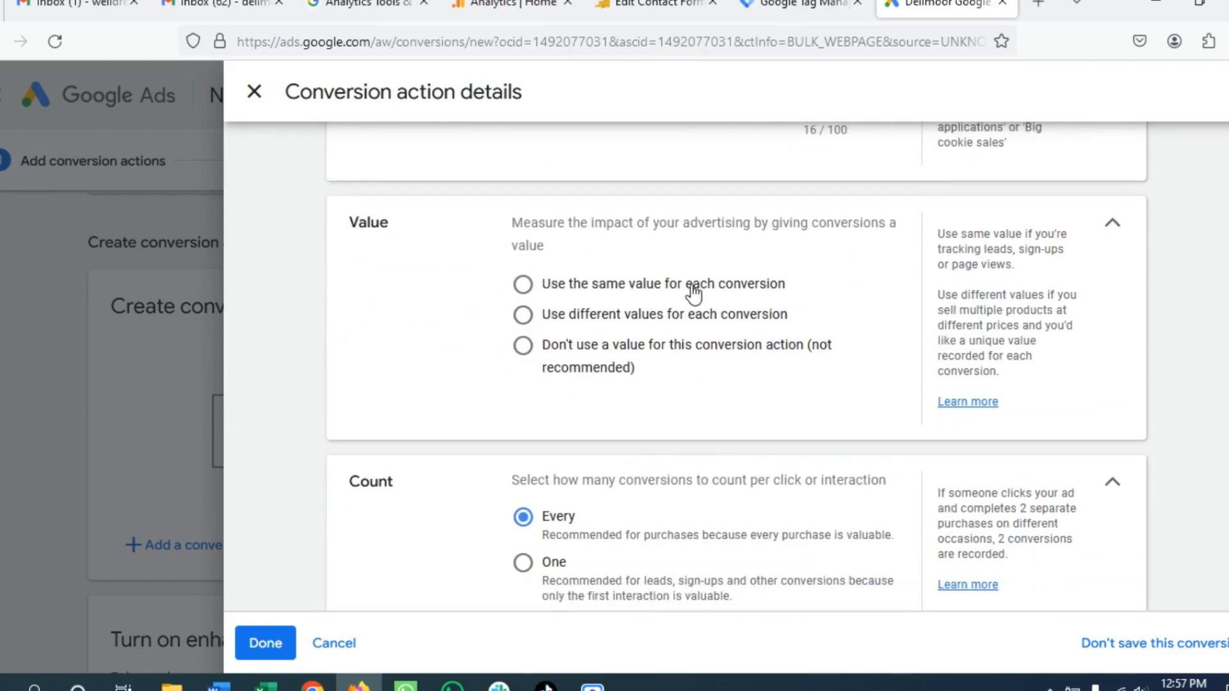
pyautogui.scroll(-3, 594, 394)
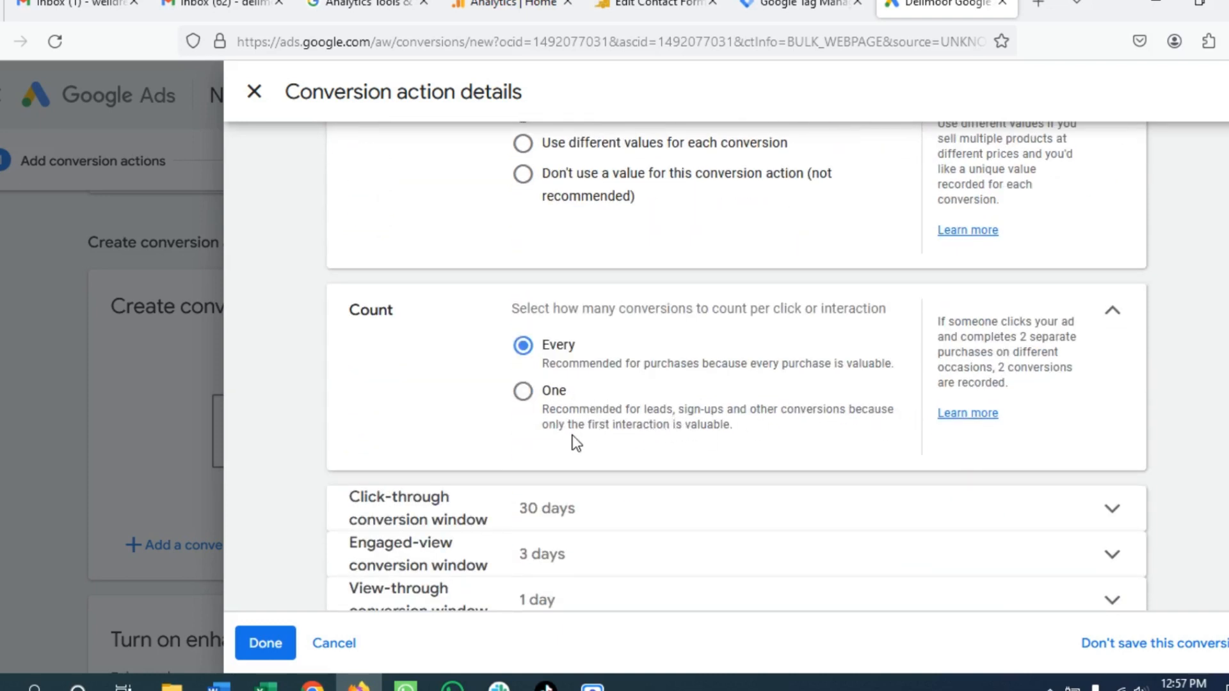
pyautogui.click(523, 392)
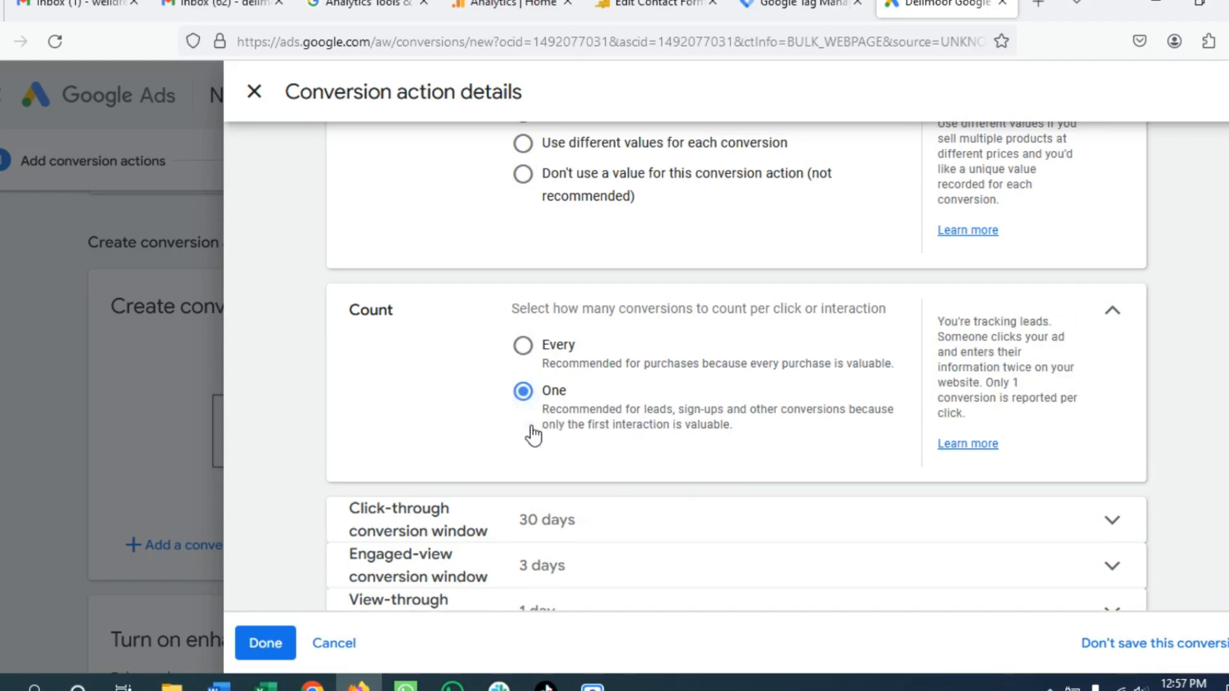
# - Set the click-through conversion window to 1 week
pyautogui.scroll(-2, 531, 432)
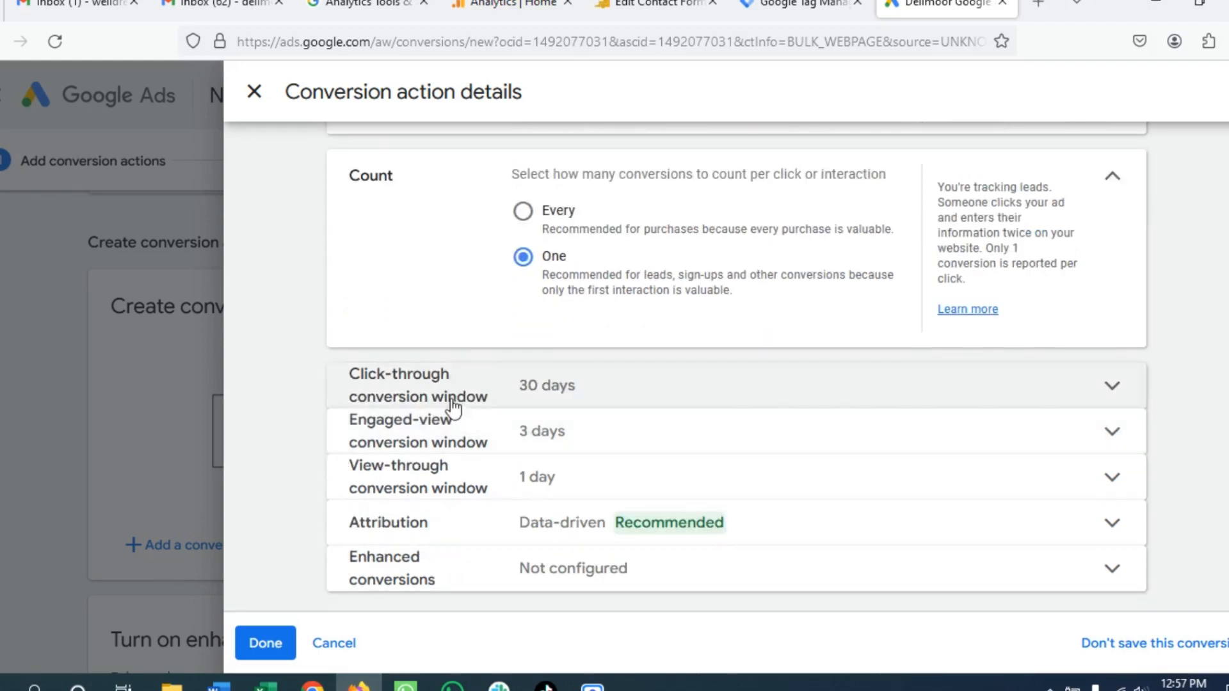
pyautogui.click(1100, 391)
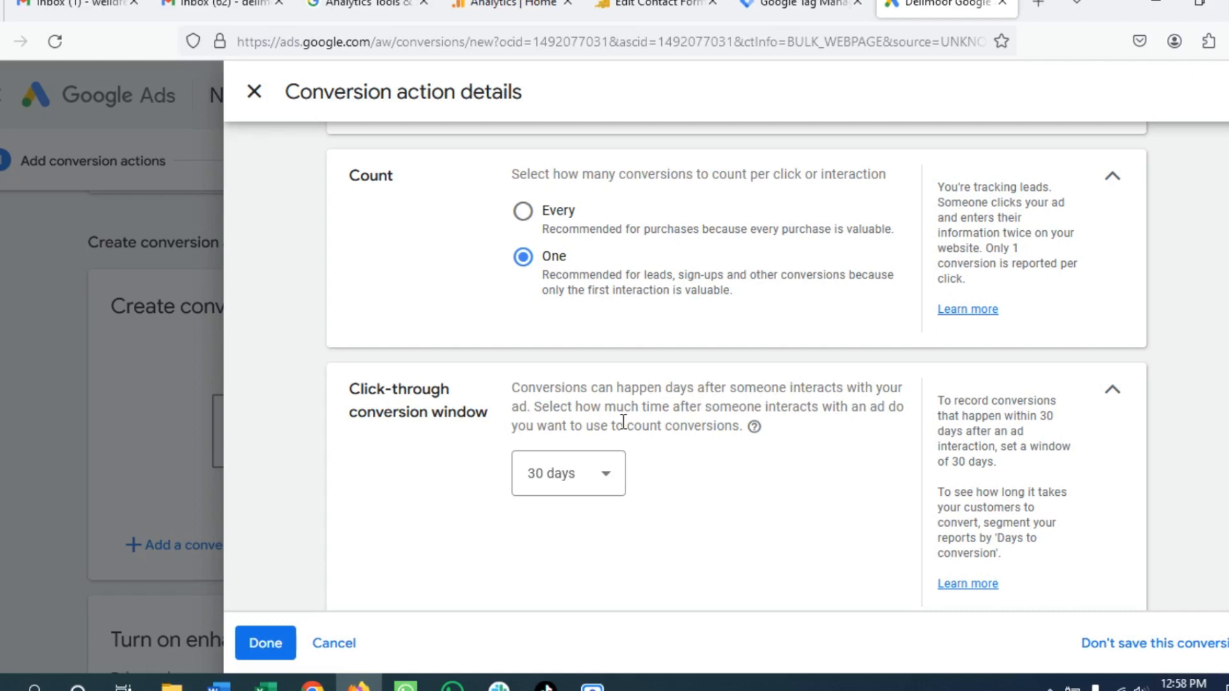
pyautogui.click(603, 486)
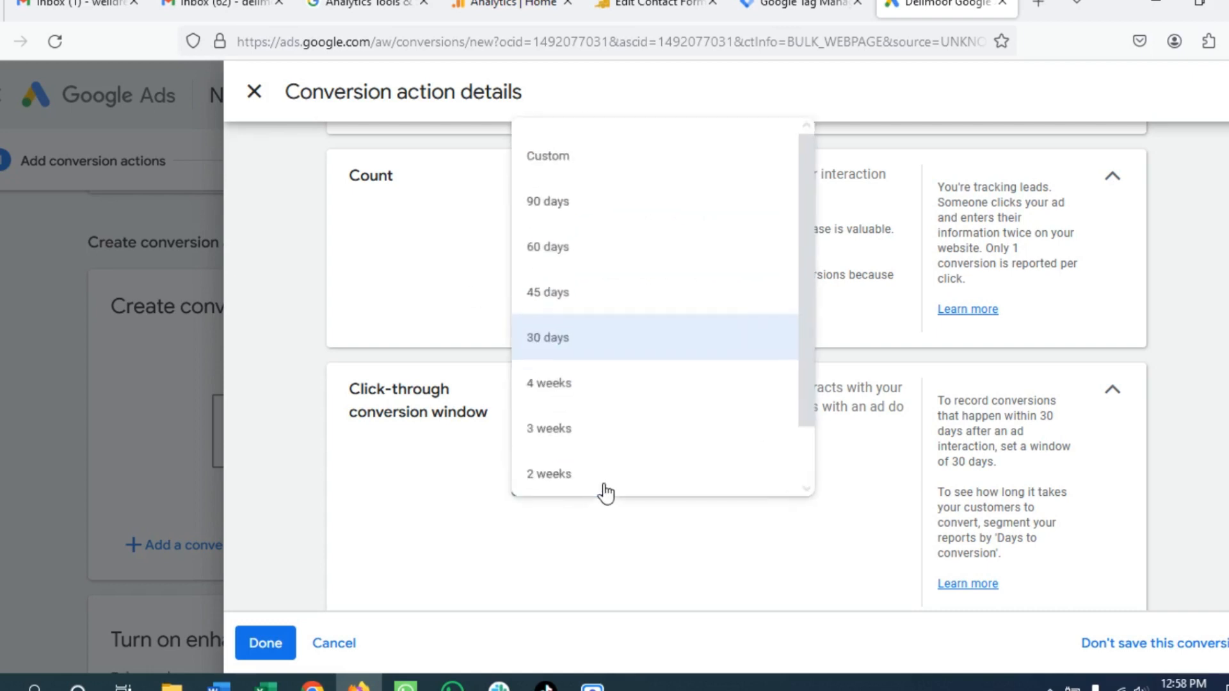
pyautogui.scroll(-2, 569, 397)
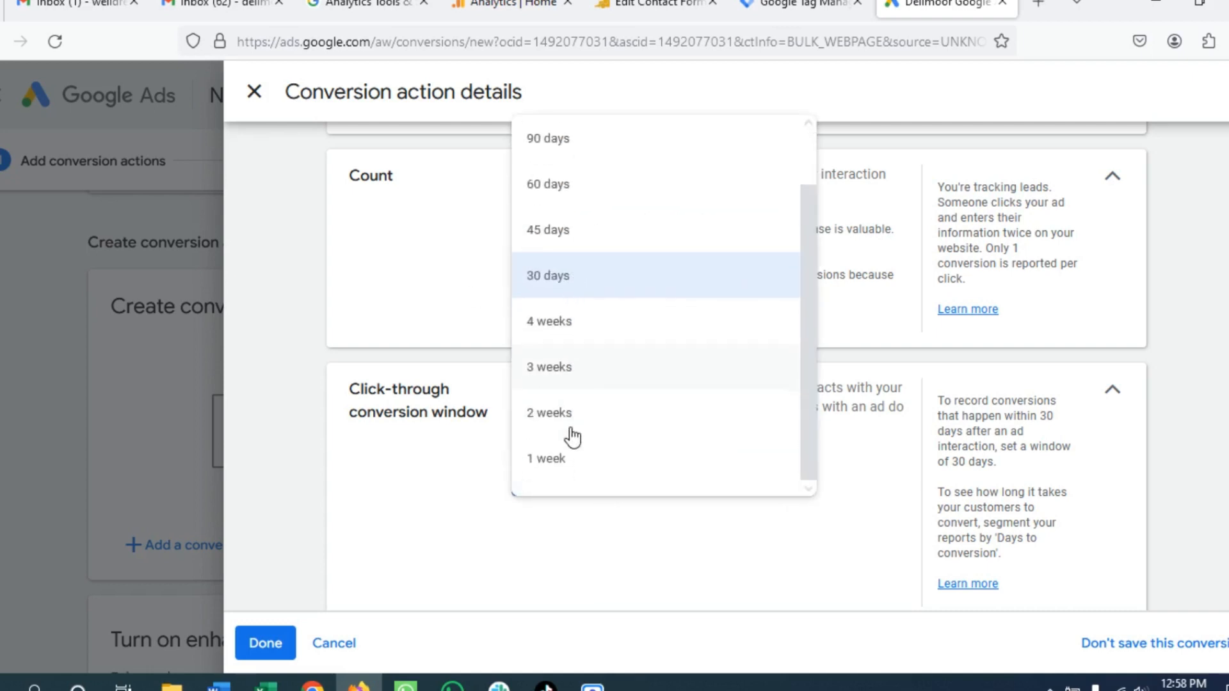
pyautogui.click(601, 465)
# - Check the engaged-view conversion window setting, then collapse that section again
pyautogui.scroll(-3, 707, 570)
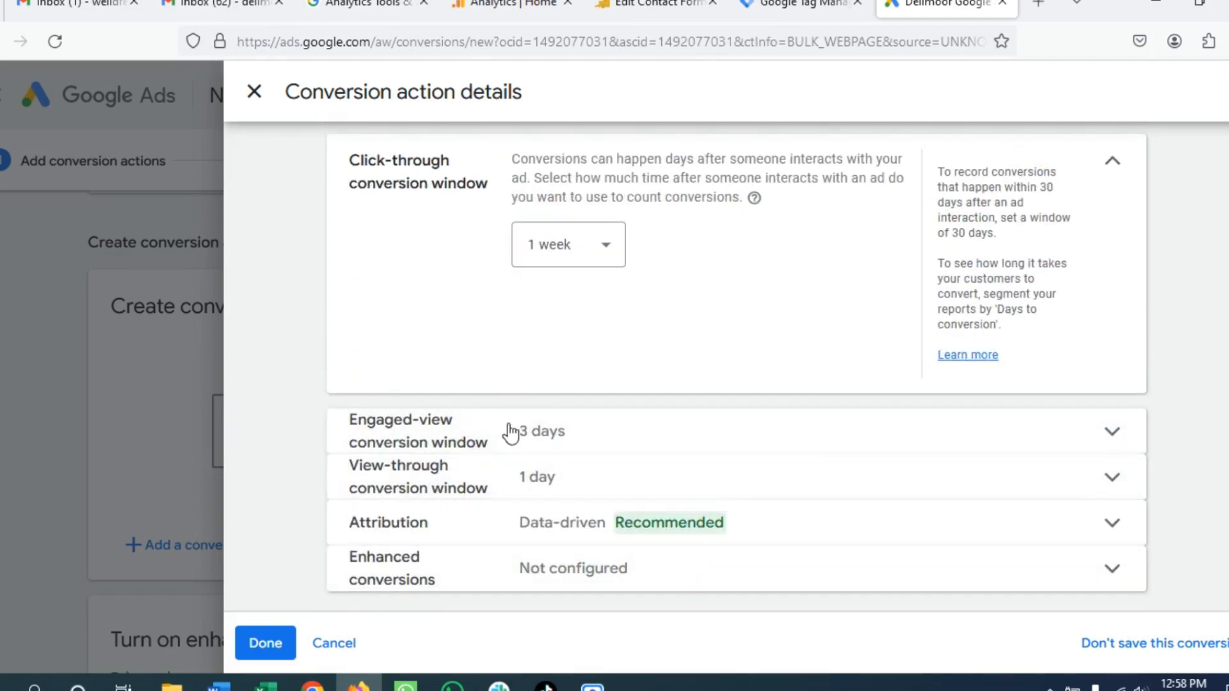
pyautogui.click(679, 424)
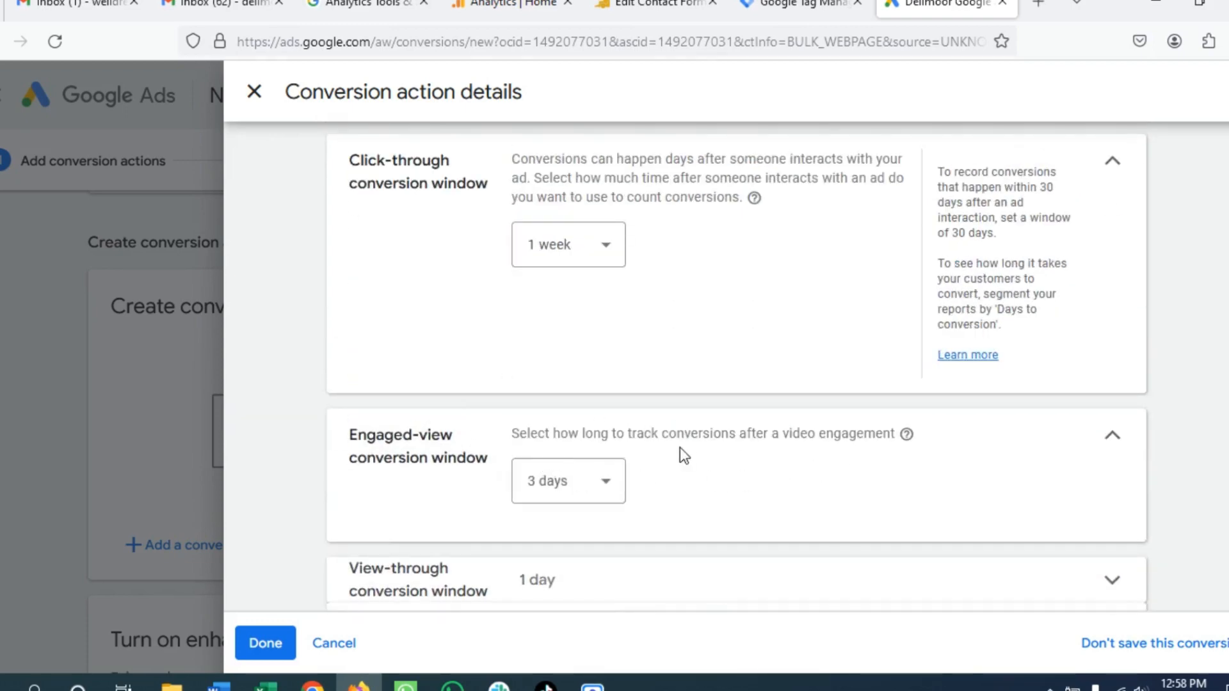
pyautogui.click(1098, 440)
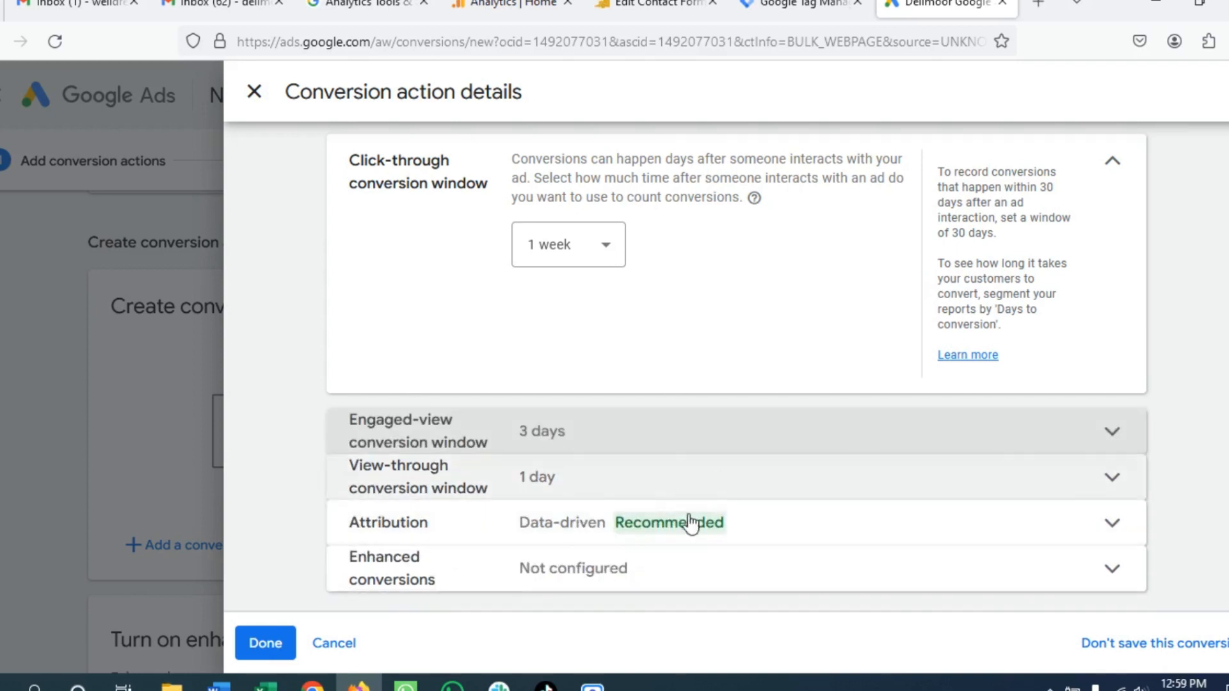
# - Change the attribution model to Last click
pyautogui.click(791, 515)
pyautogui.scroll(-2, 775, 518)
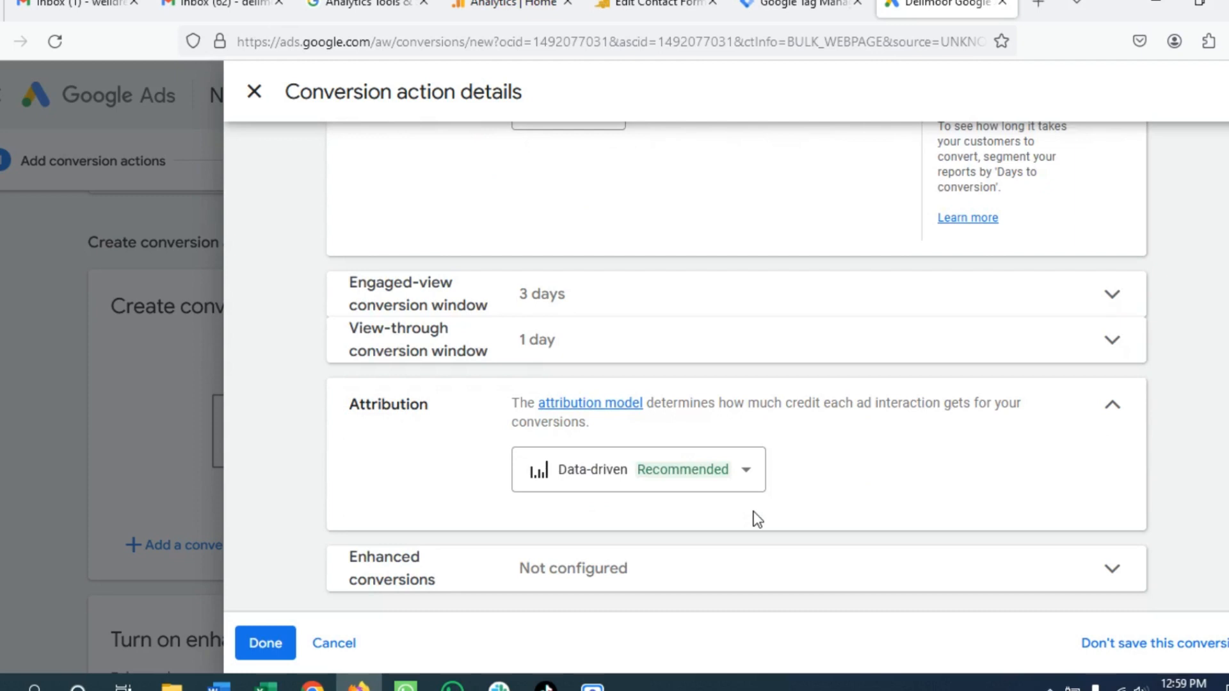
pyautogui.click(668, 473)
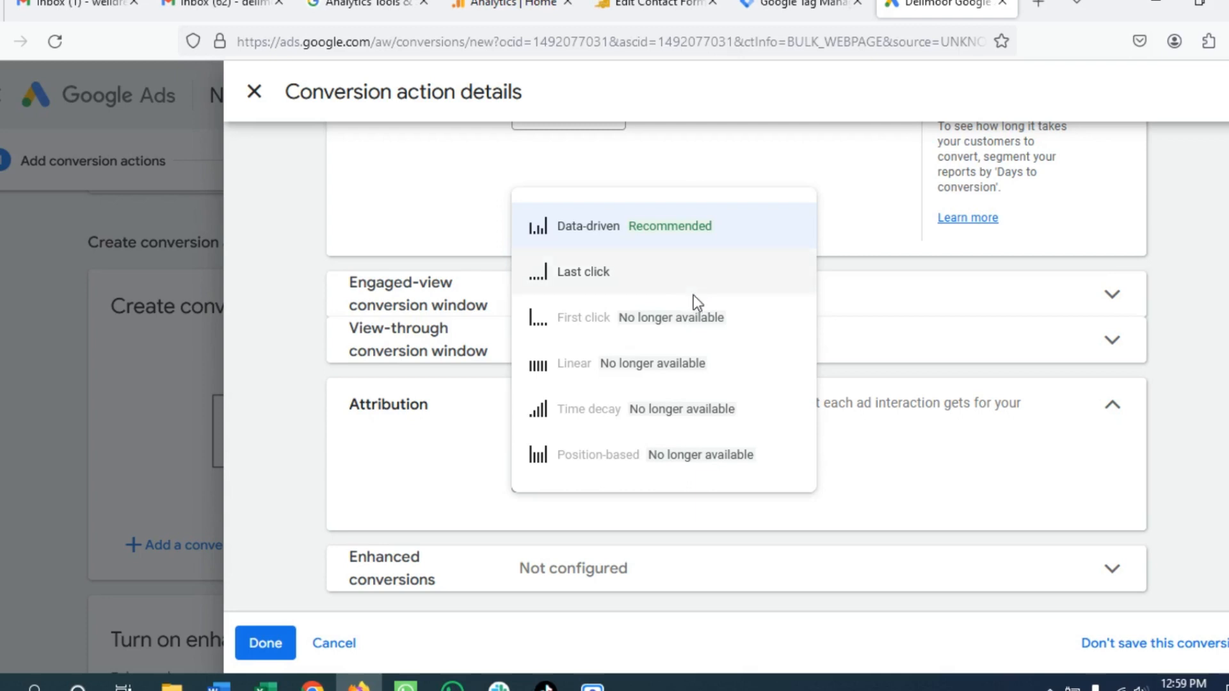
pyautogui.moveTo(607, 272)
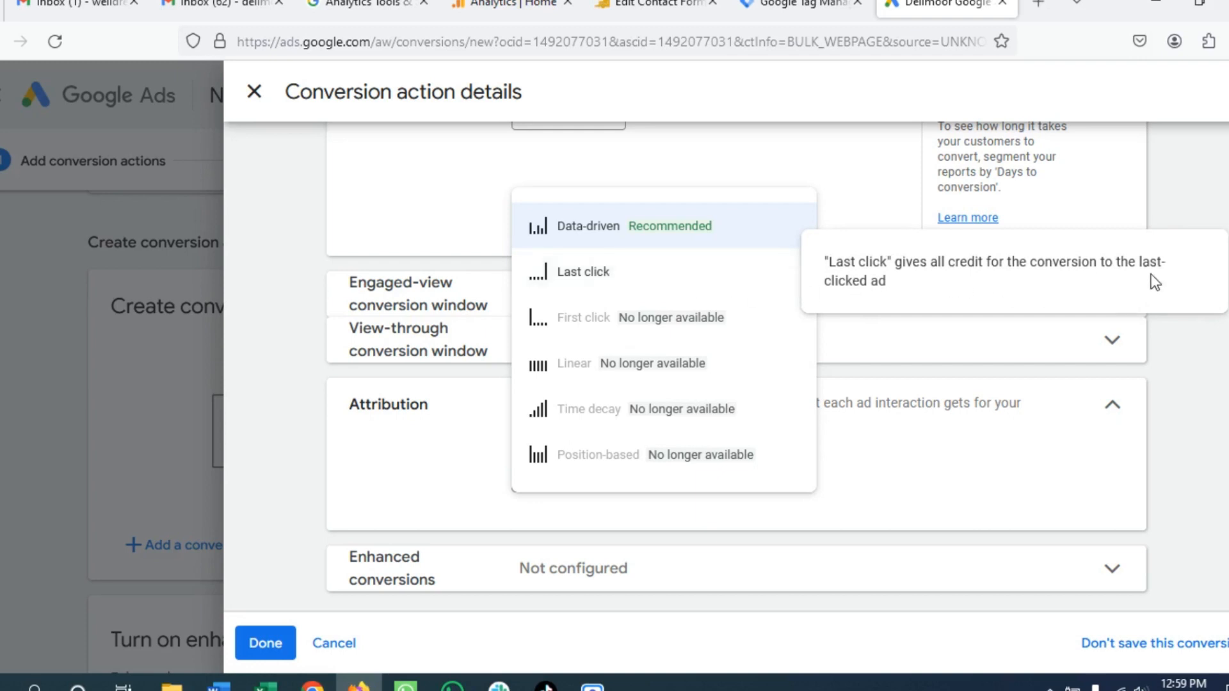
pyautogui.click(584, 274)
pyautogui.scroll(-3, 672, 447)
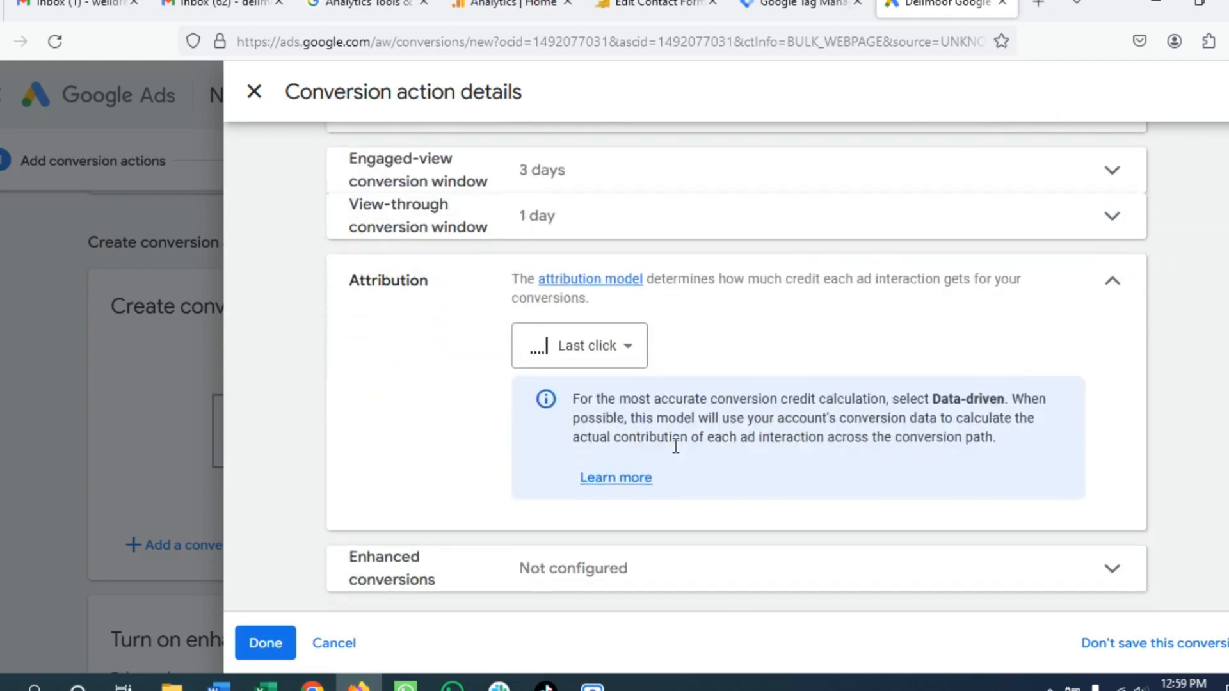
# - Expand the Enhanced conversions section and review the conversion action's settings
pyautogui.click(776, 569)
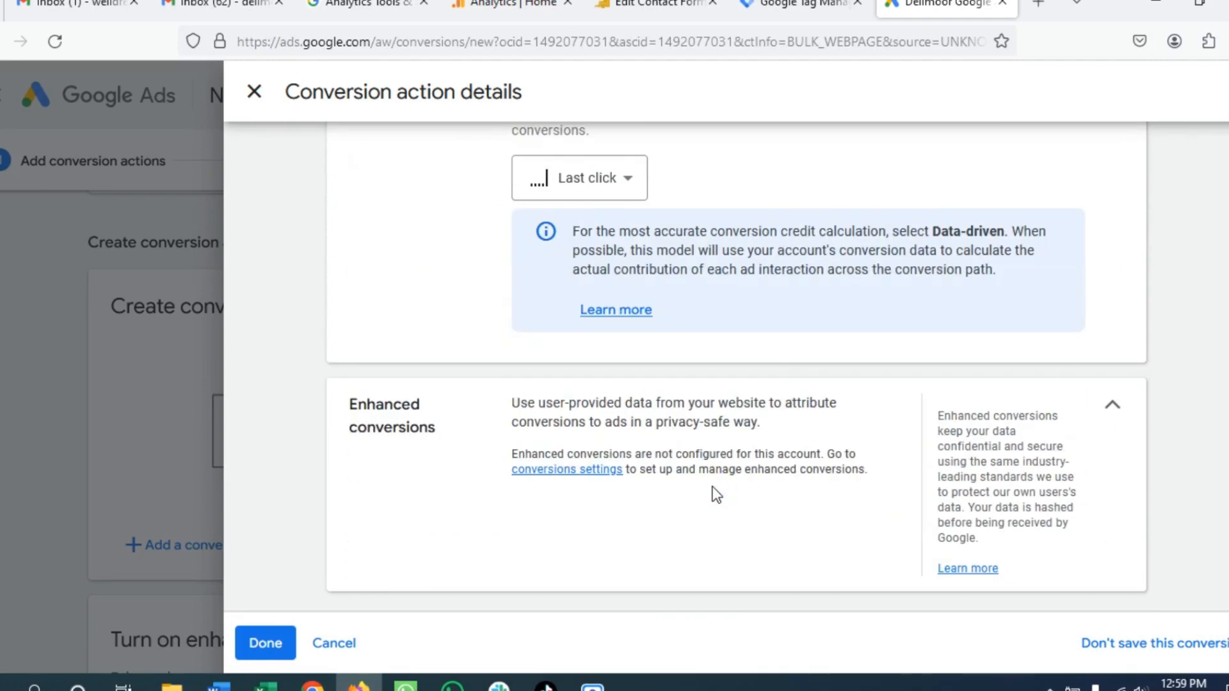
pyautogui.scroll(10, 627, 500)
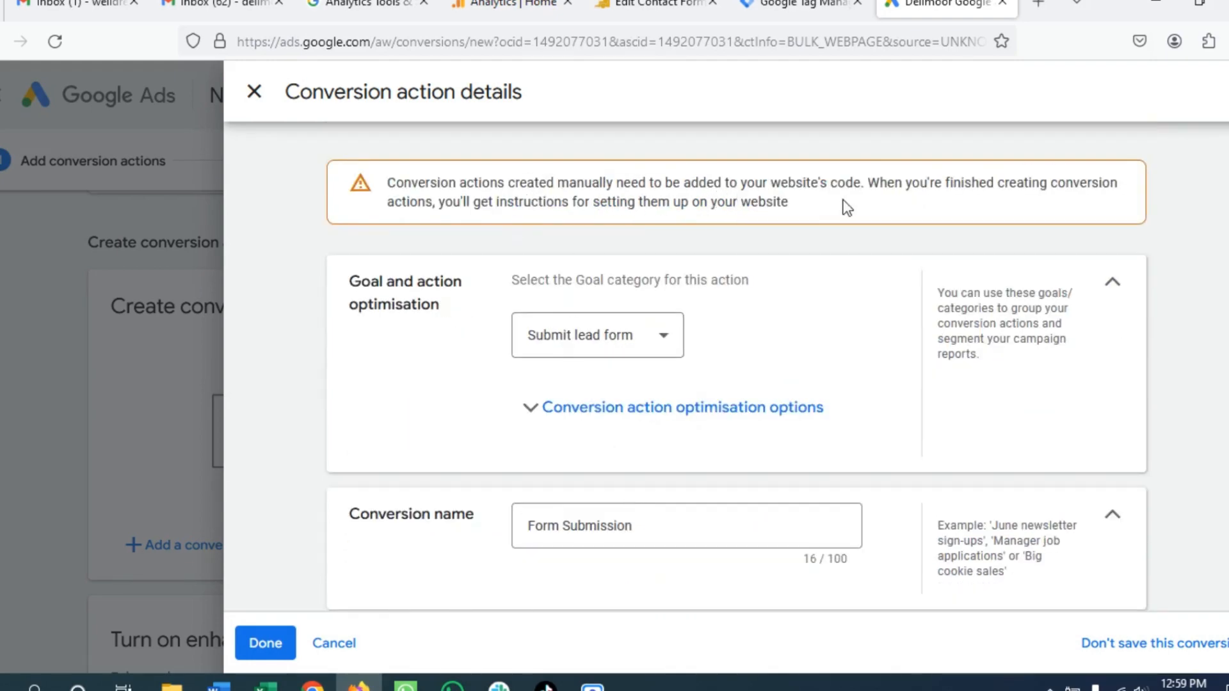
pyautogui.scroll(-8, 512, 486)
pyautogui.scroll(-3, 510, 487)
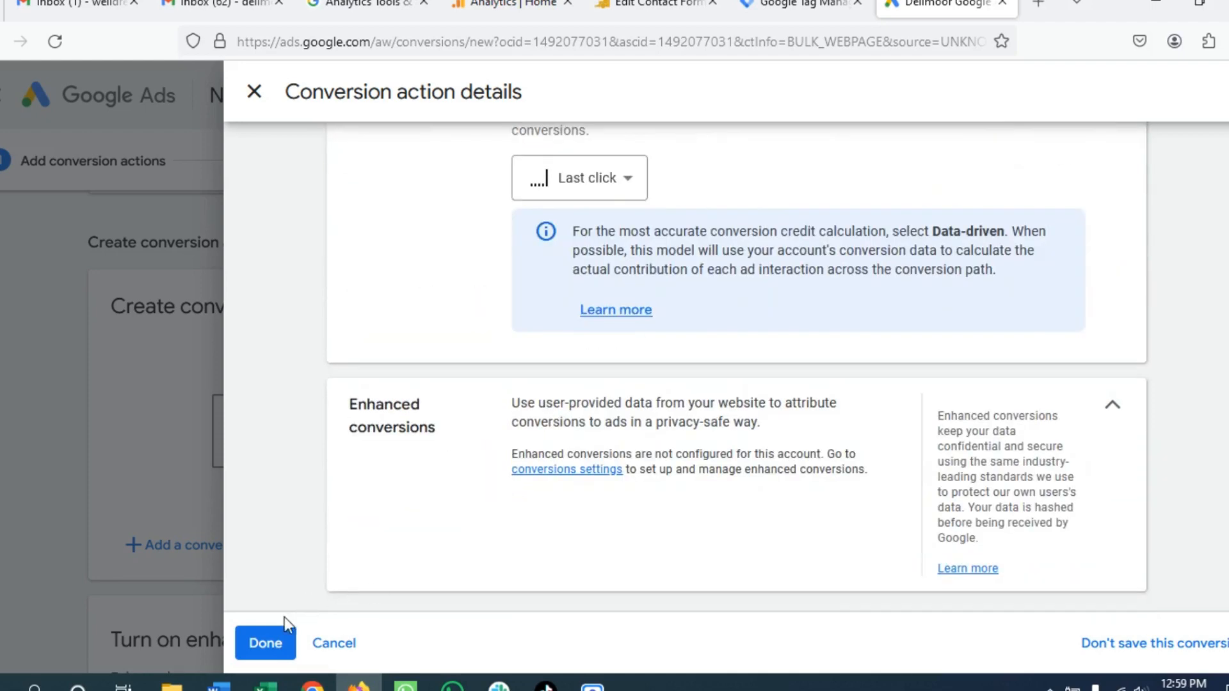
# - Set the Value option to not use a value for this conversion action
pyautogui.scroll(8, 521, 460)
pyautogui.scroll(-8, 521, 466)
pyautogui.scroll(5, 658, 455)
pyautogui.scroll(5, 658, 455)
pyautogui.scroll(-4, 659, 456)
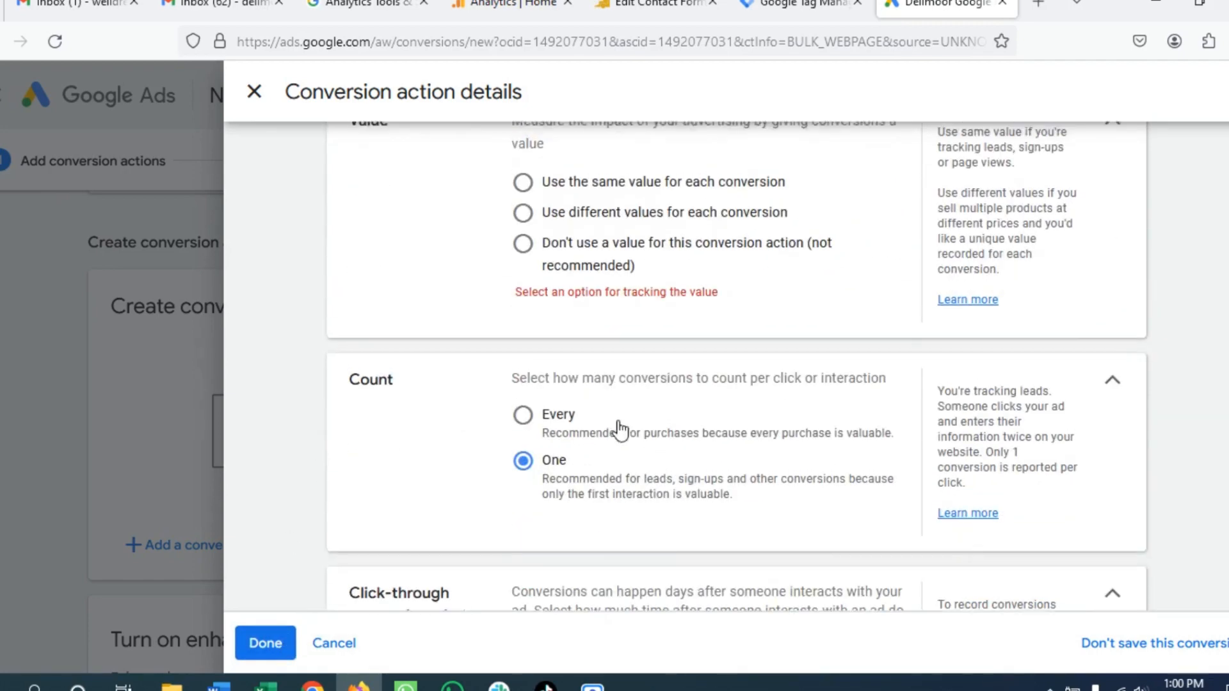
pyautogui.scroll(3, 608, 435)
pyautogui.doubleClick(524, 463)
pyautogui.scroll(-3, 525, 422)
pyautogui.click(528, 396)
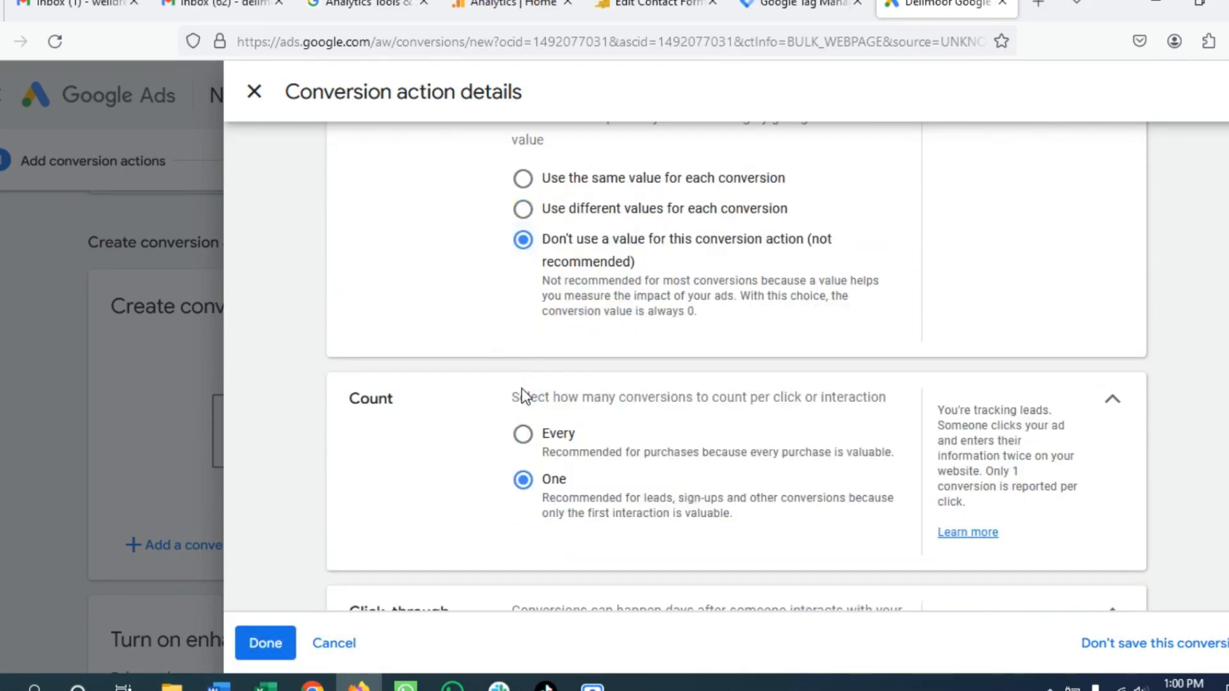
# - Review the remaining conversion action settings and finish the Form Submission details
pyautogui.scroll(-6, 522, 400)
pyautogui.scroll(-7, 516, 393)
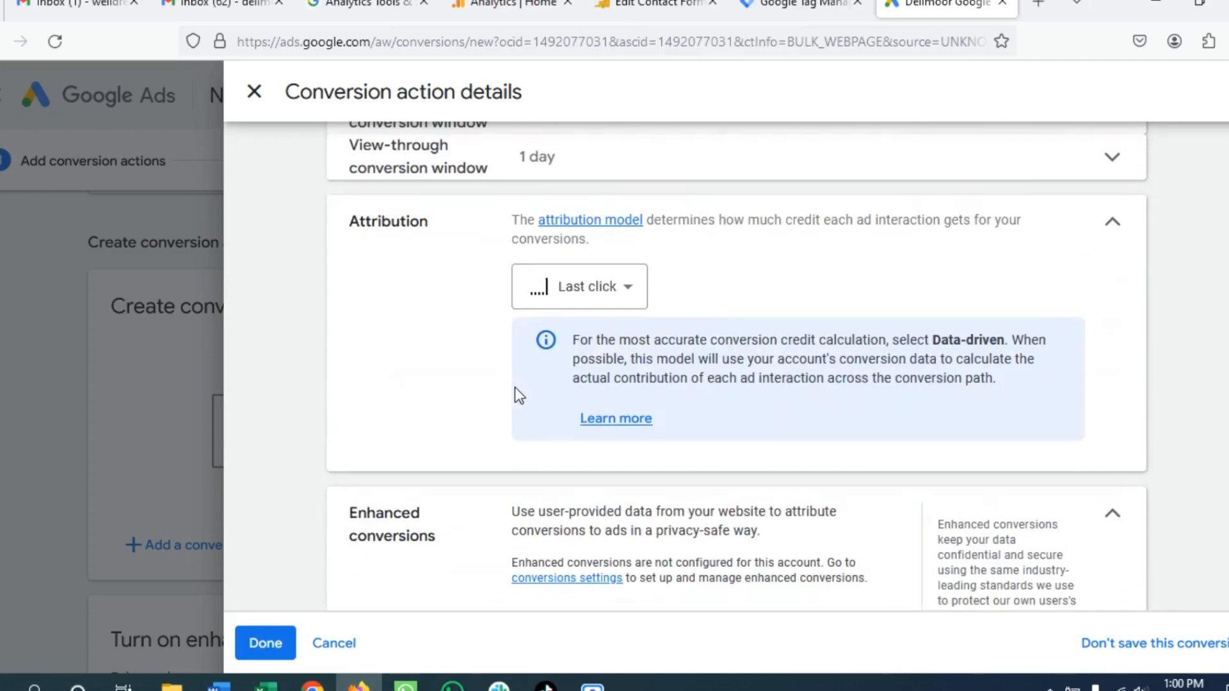
pyautogui.click(265, 643)
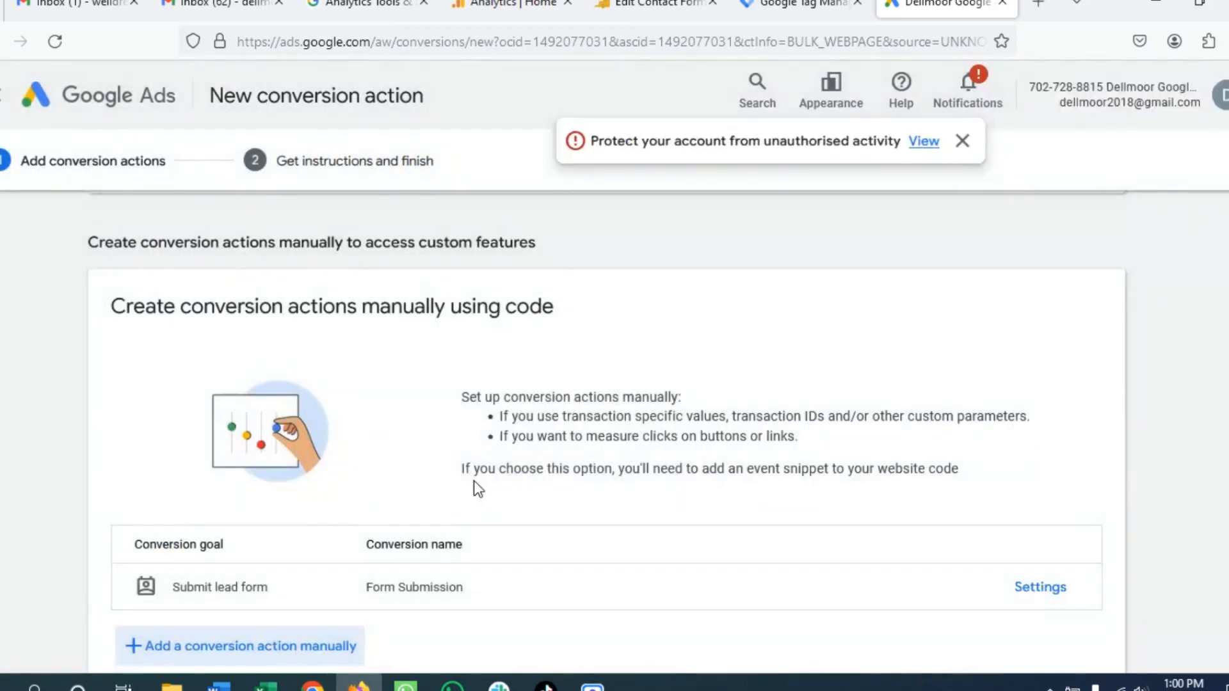
# - Keep enhanced conversions turned on, agree to the terms and continue to the setup instructions for the Form Submission conversion action
pyautogui.scroll(-5, 475, 477)
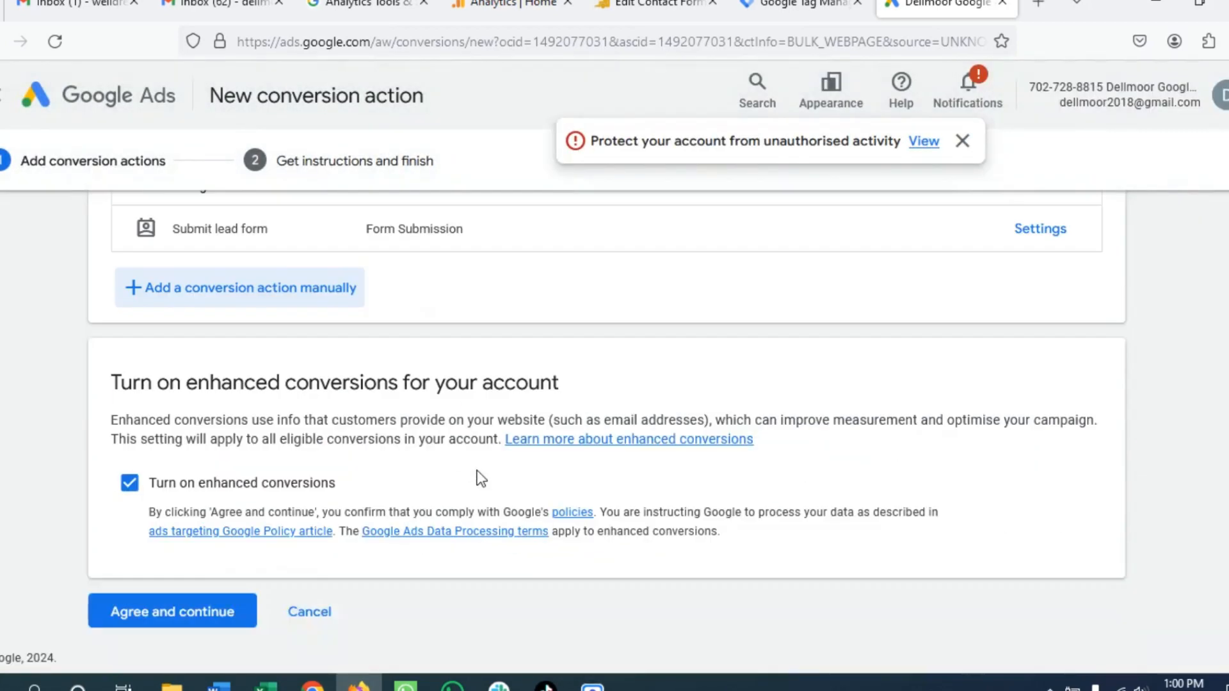
pyautogui.scroll(4, 480, 474)
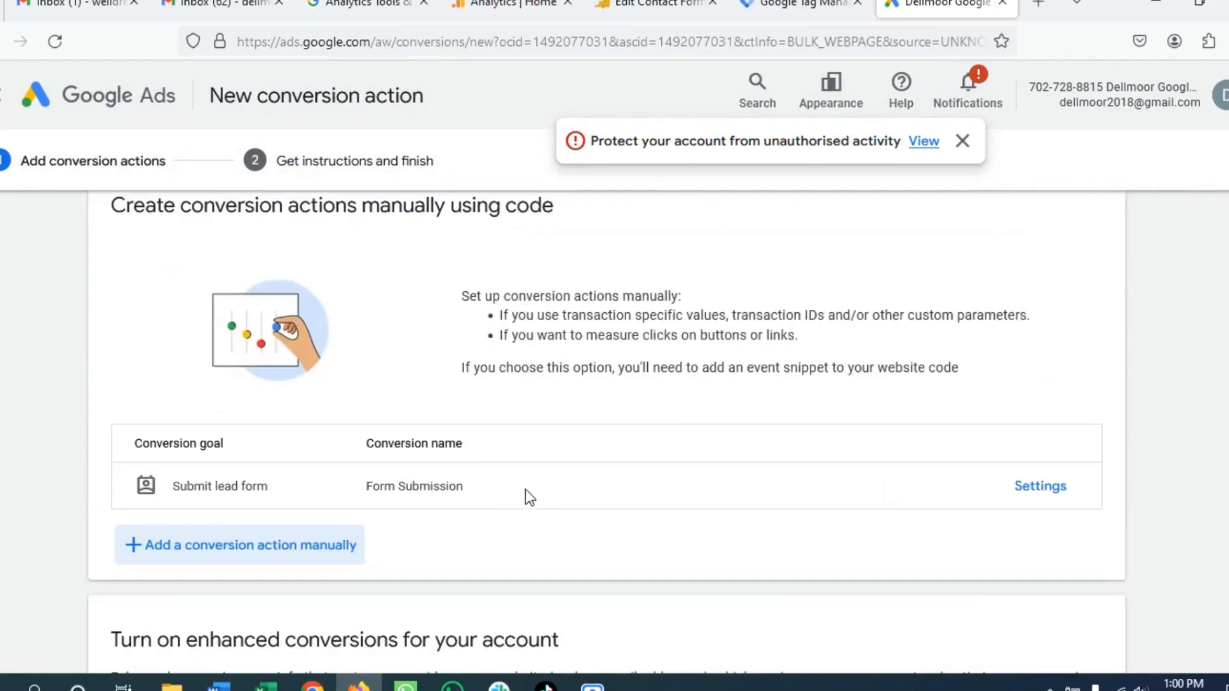
pyautogui.scroll(-4, 527, 496)
pyautogui.click(137, 620)
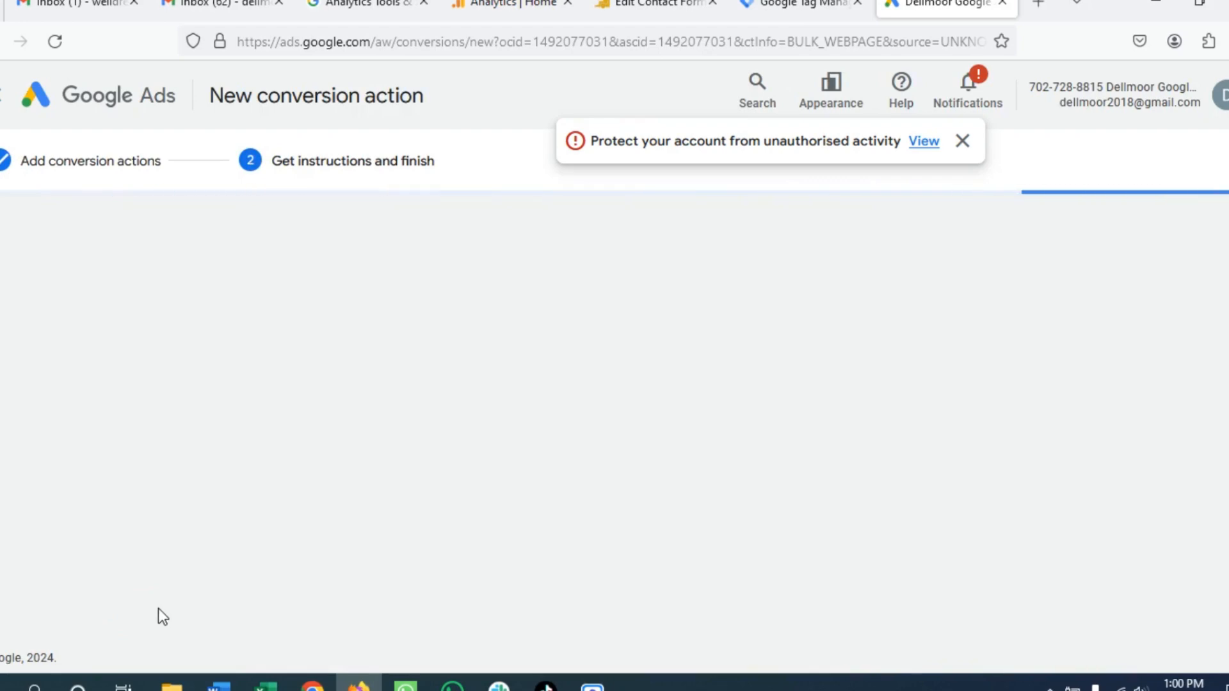
# - Show the Google Tag Manager setup instructions with the conversion ID and the Form Submission label
pyautogui.scroll(-3, 414, 517)
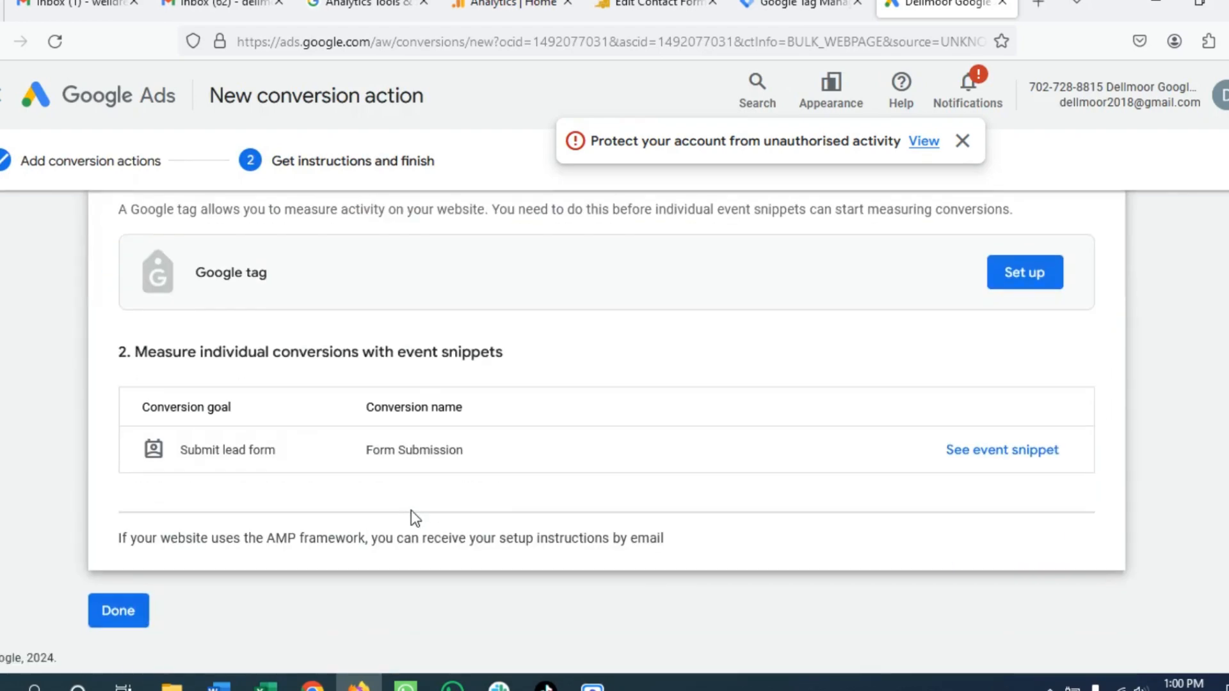
pyautogui.scroll(3, 409, 516)
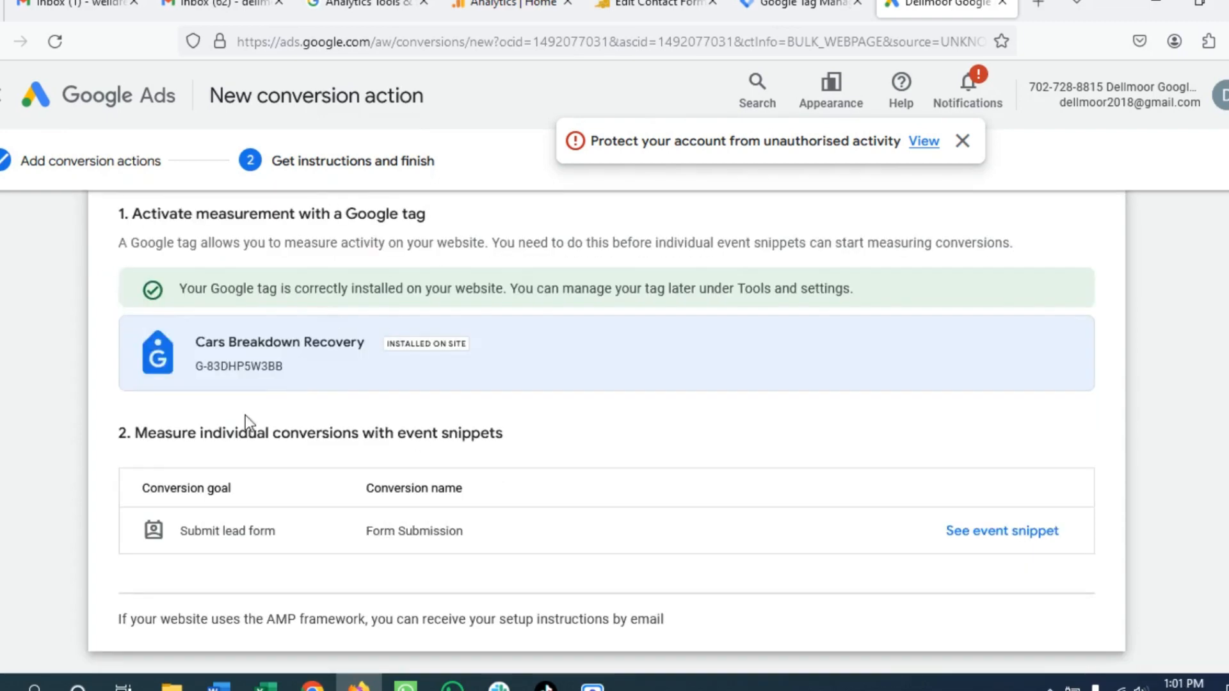
pyautogui.scroll(3, 312, 483)
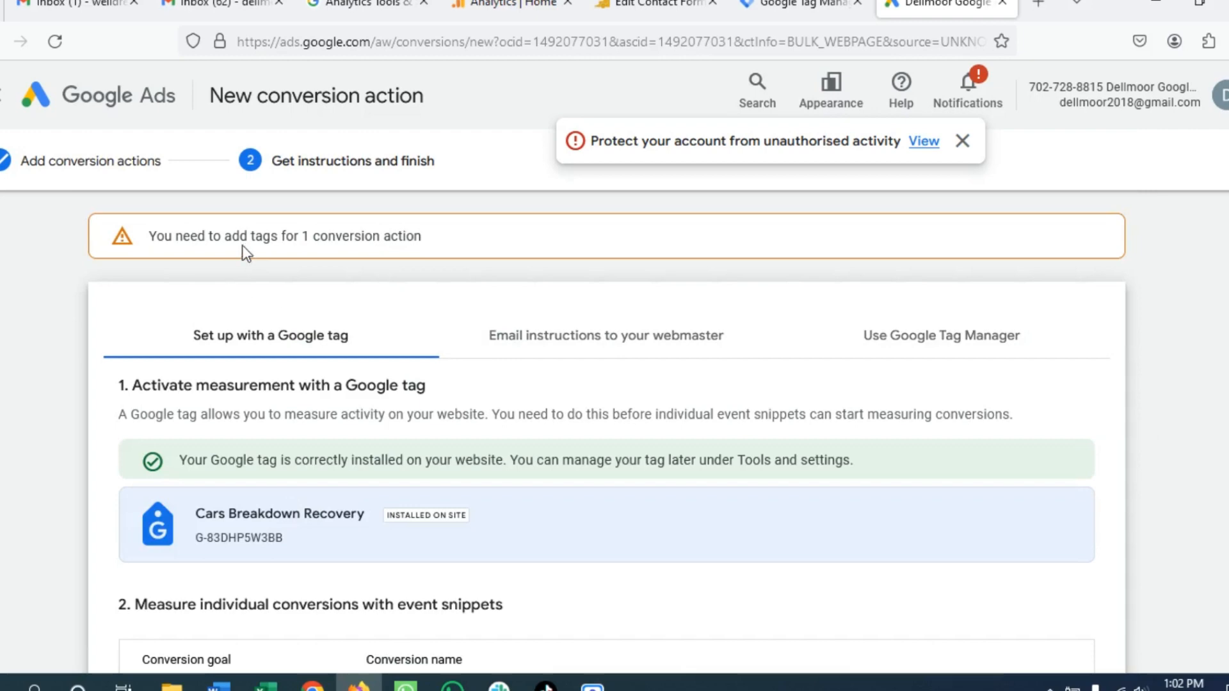
pyautogui.click(998, 340)
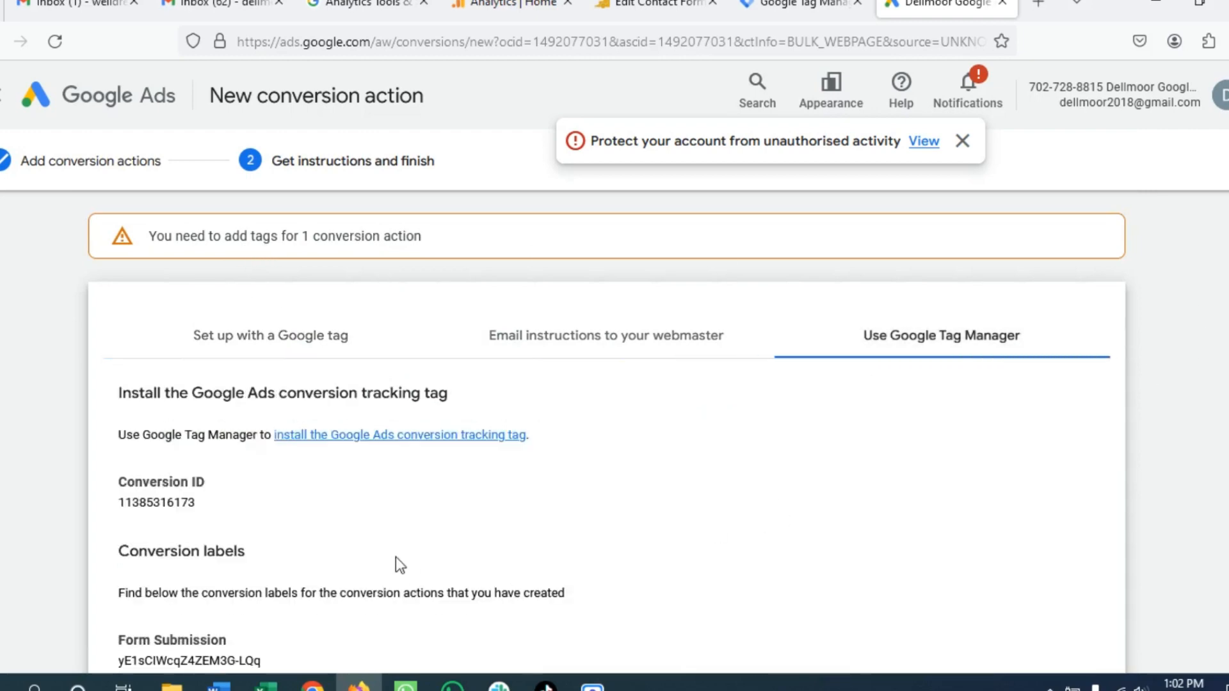
pyautogui.scroll(-3, 395, 558)
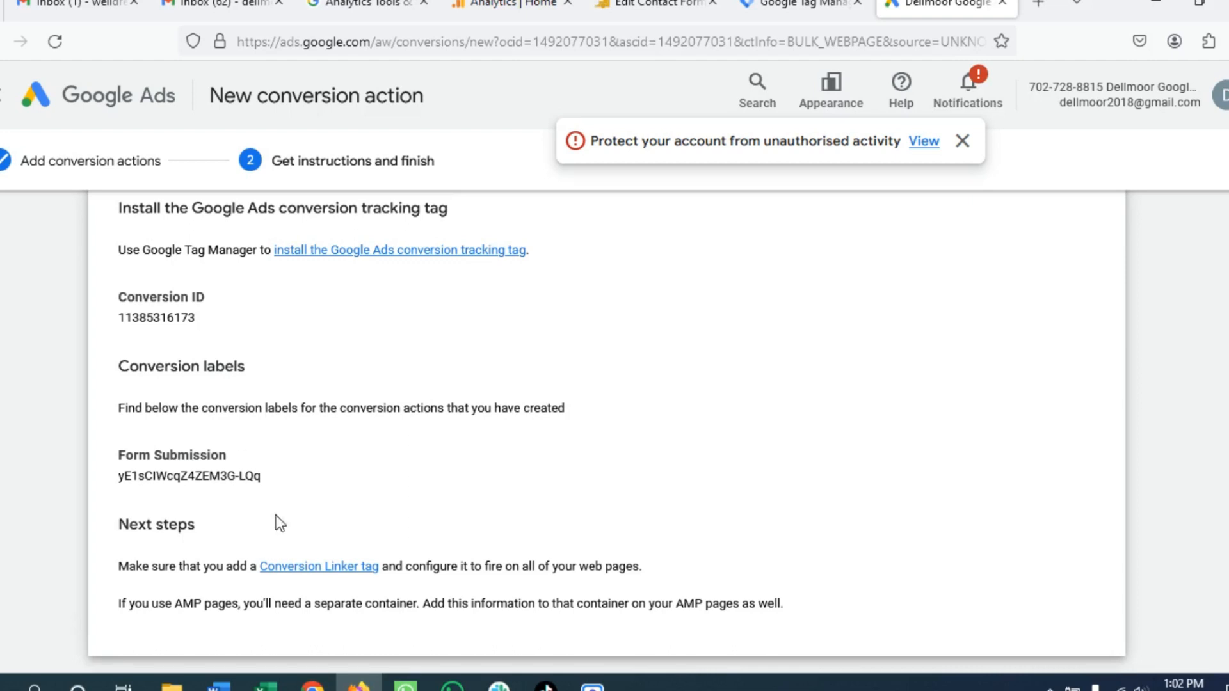
# - Switch to Google Tag Manager and create a new tag named "Gads_form _submission _tracking"
pyautogui.click(800, 8)
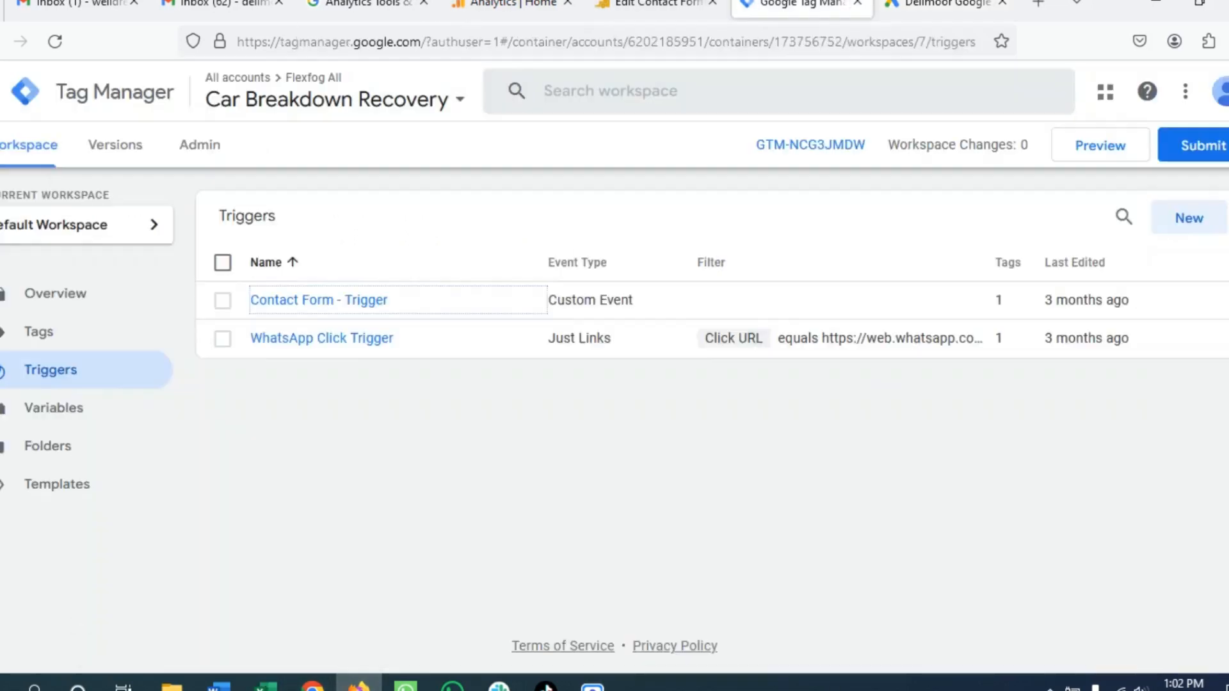
pyautogui.click(65, 332)
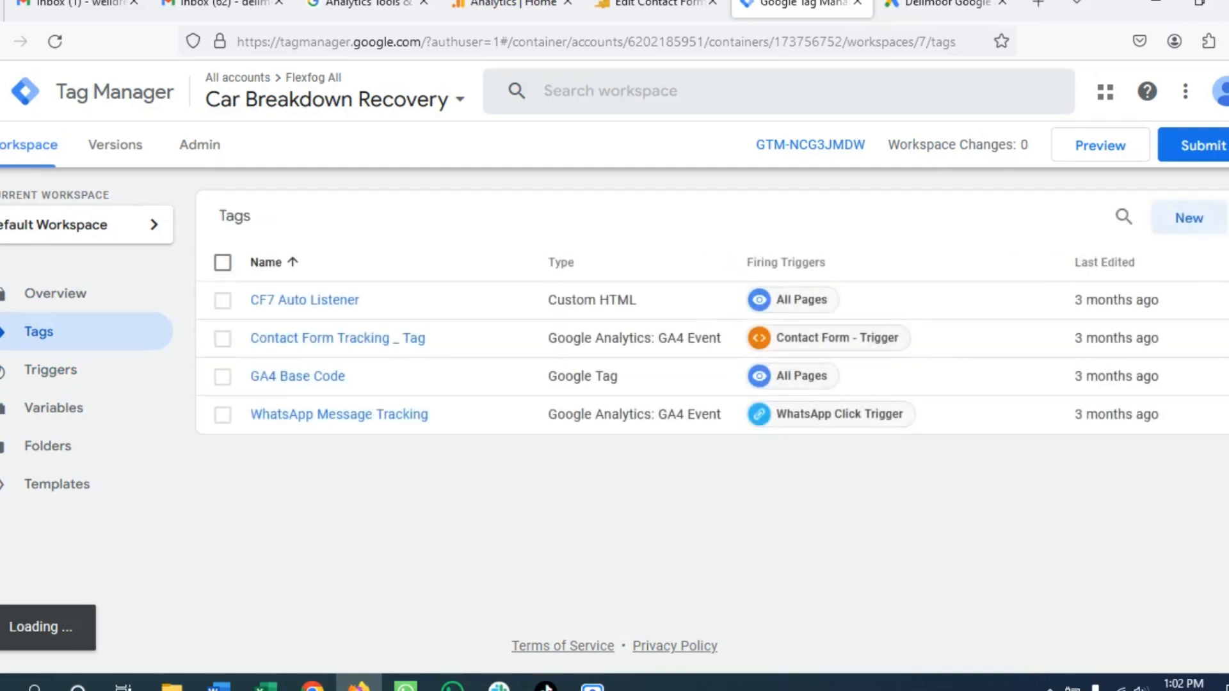
pyautogui.click(1188, 218)
pyautogui.click(266, 91)
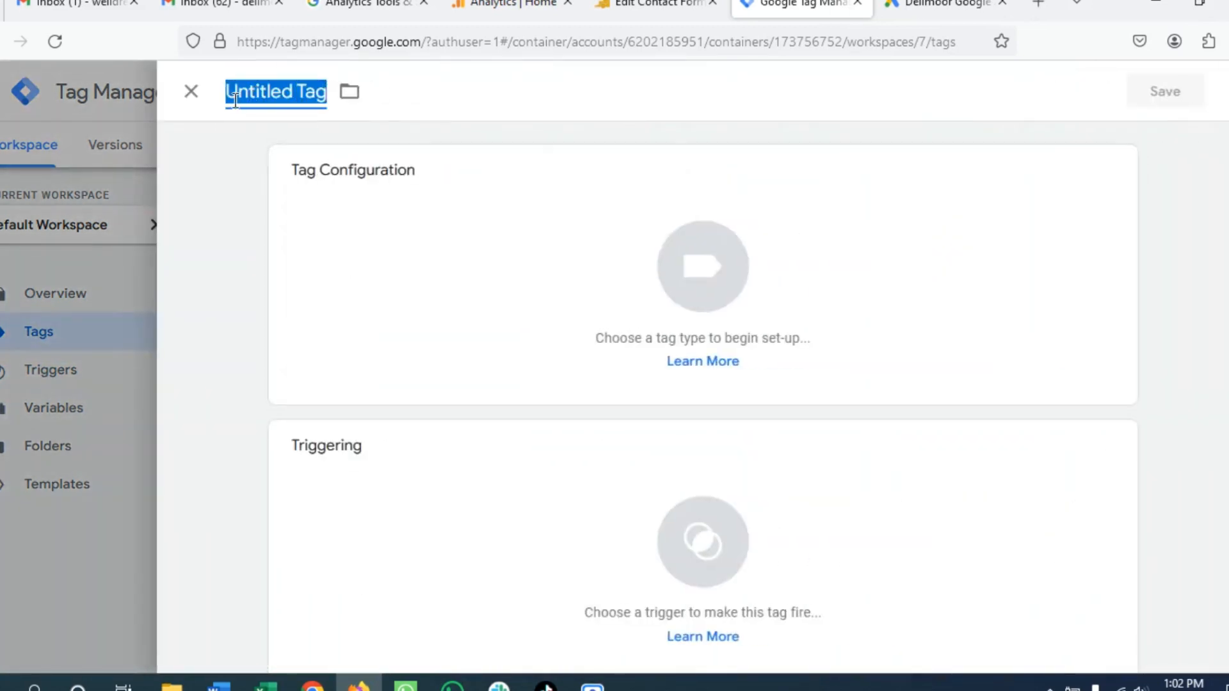
pyautogui.write('FGa')
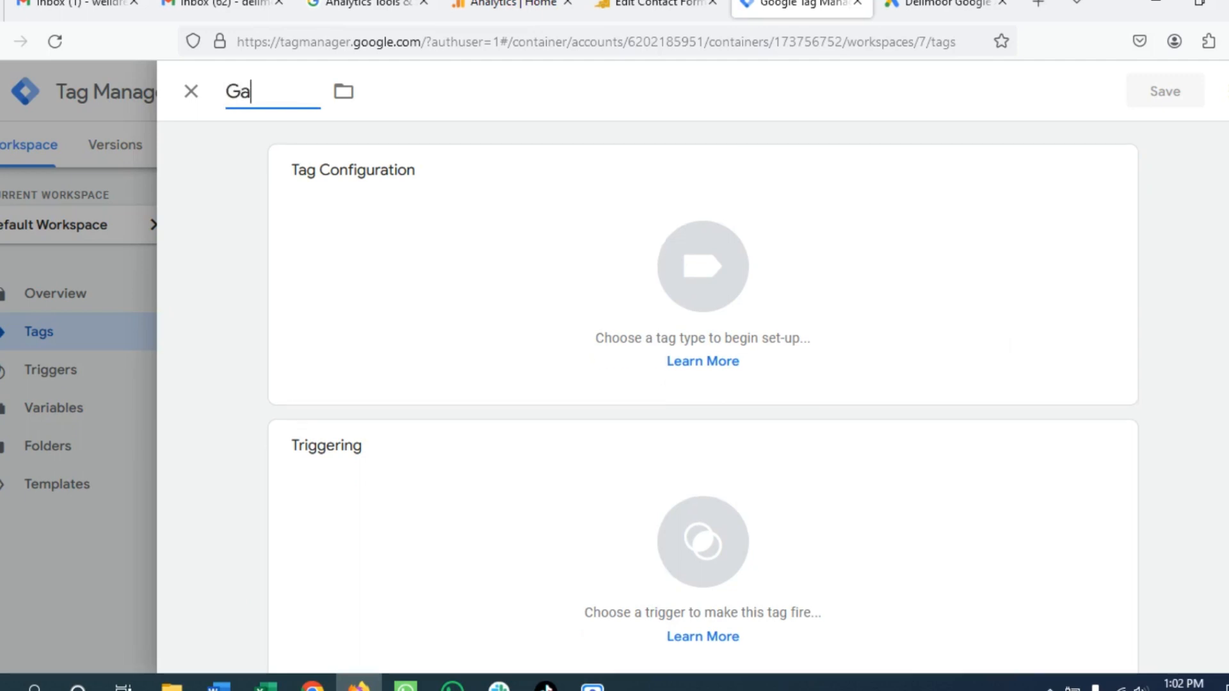
pyautogui.write('ds_form_submission_tracking')
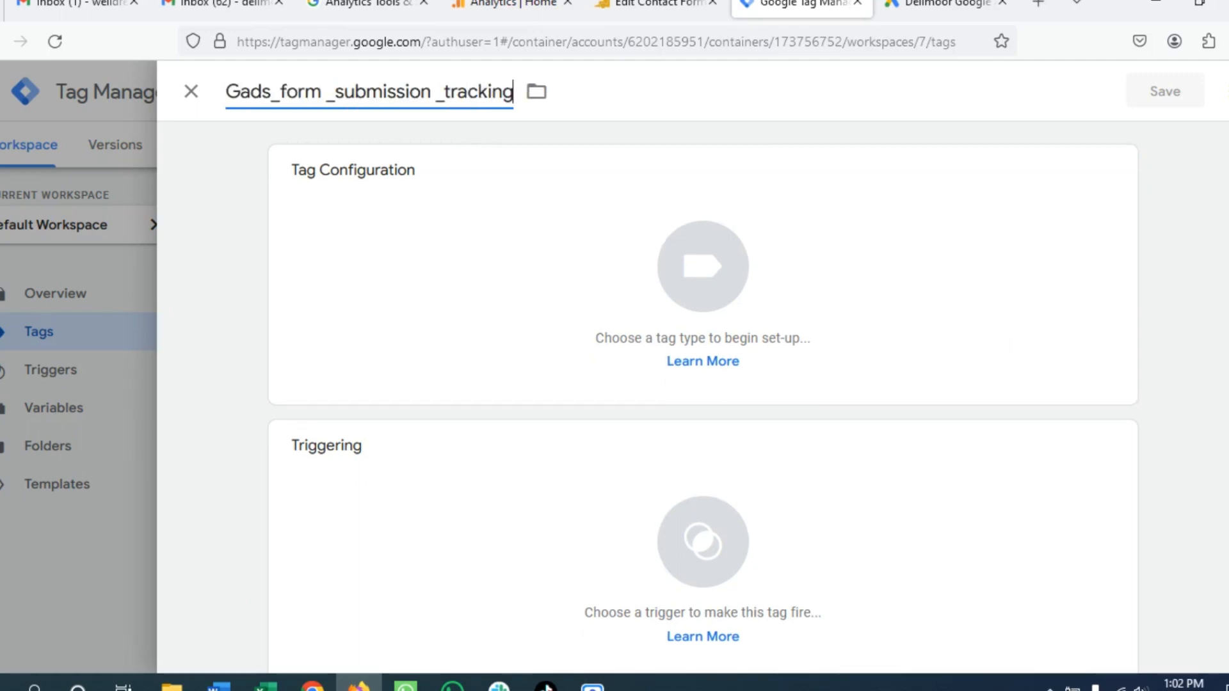
# - Set the tag type to Google Ads Conversion Tracking
pyautogui.click(701, 267)
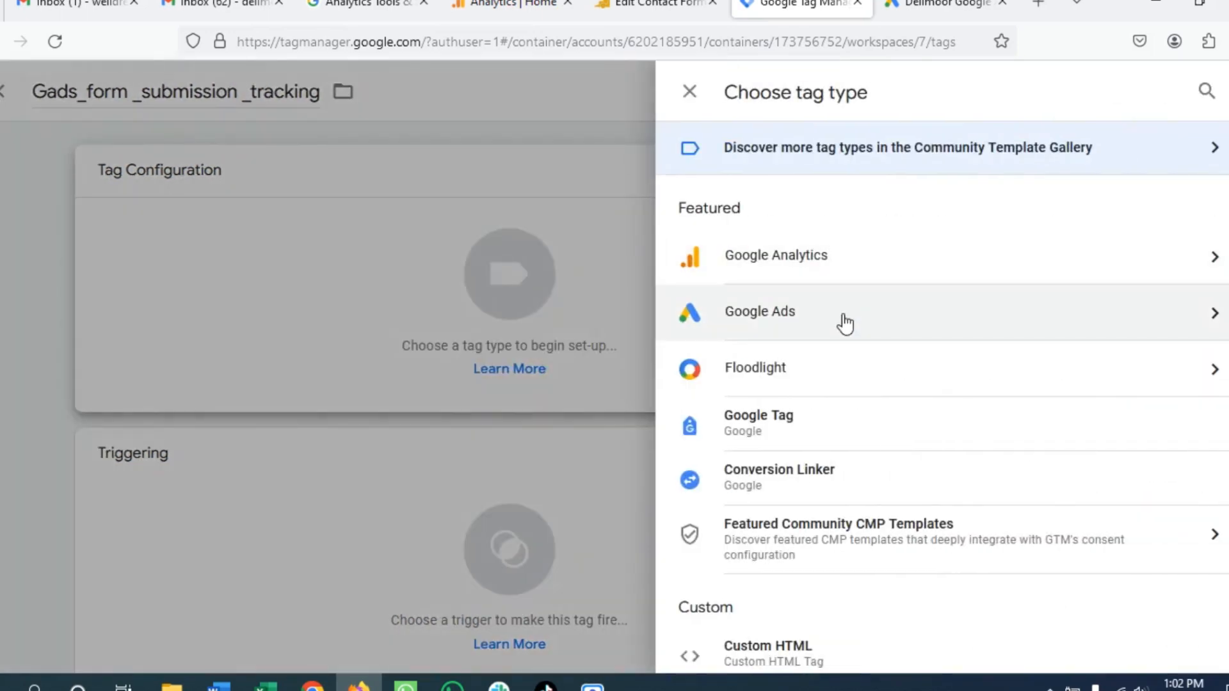
pyautogui.click(843, 315)
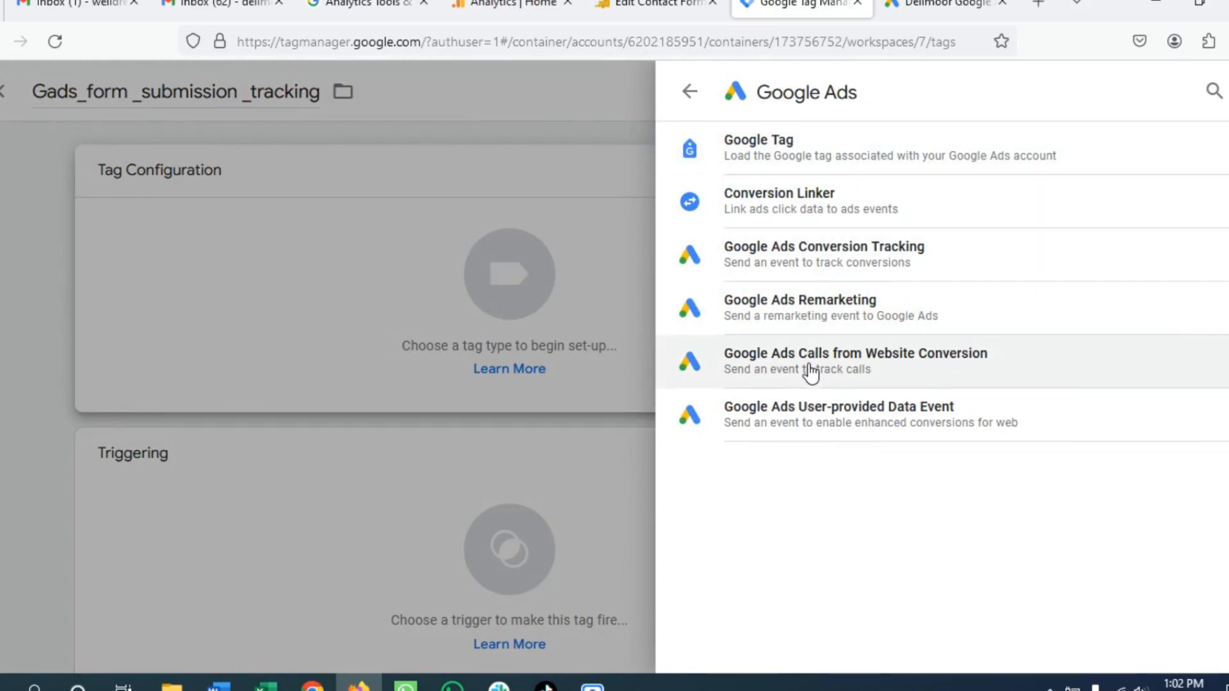
pyautogui.click(886, 263)
# - Look over the conversion tag's fields and read the help for Conversion ID
pyautogui.click(382, 416)
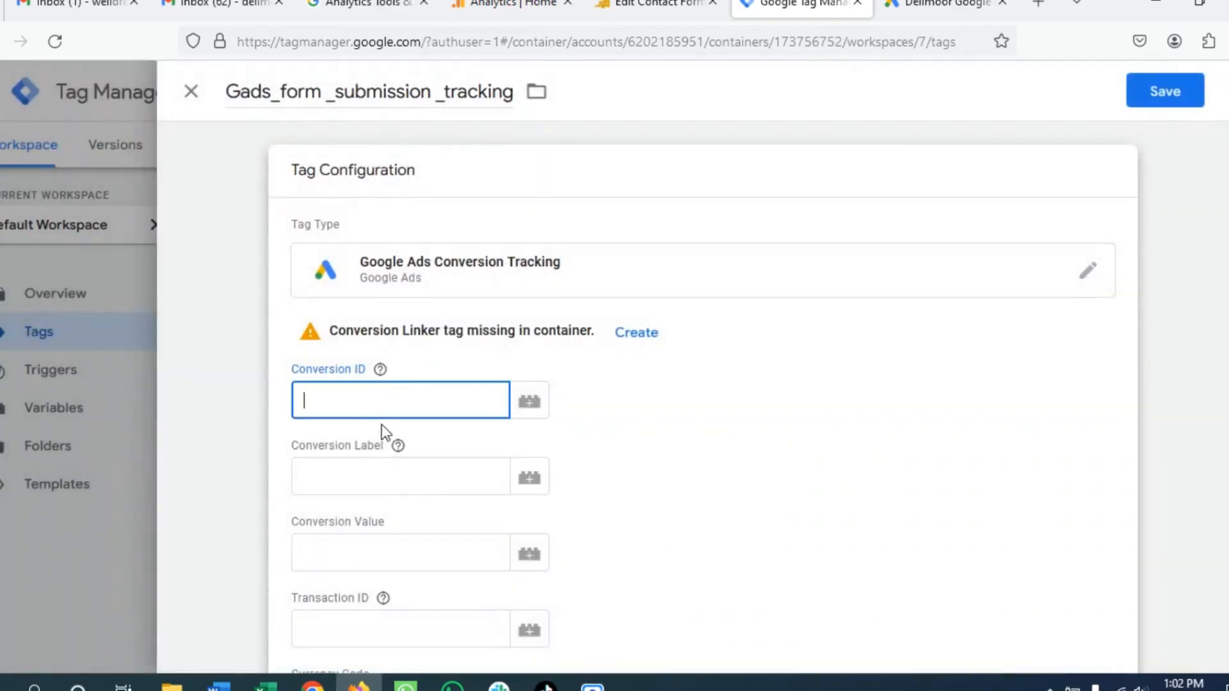
pyautogui.scroll(-3, 382, 424)
pyautogui.click(325, 205)
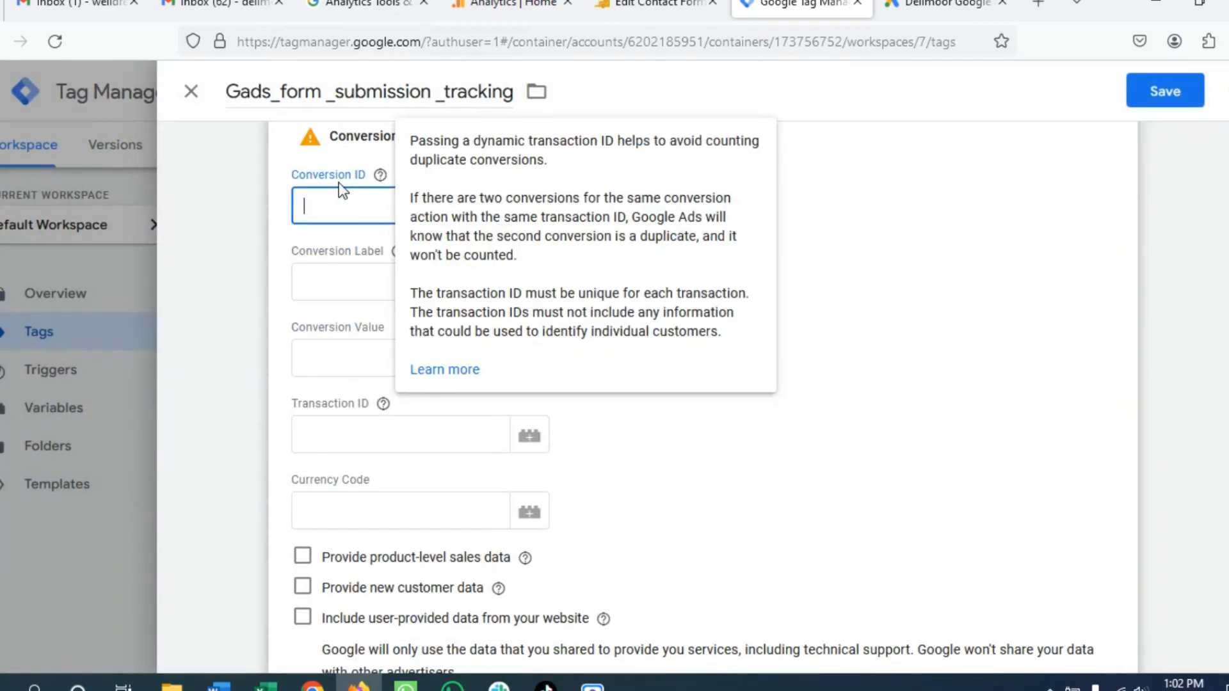
pyautogui.click(380, 175)
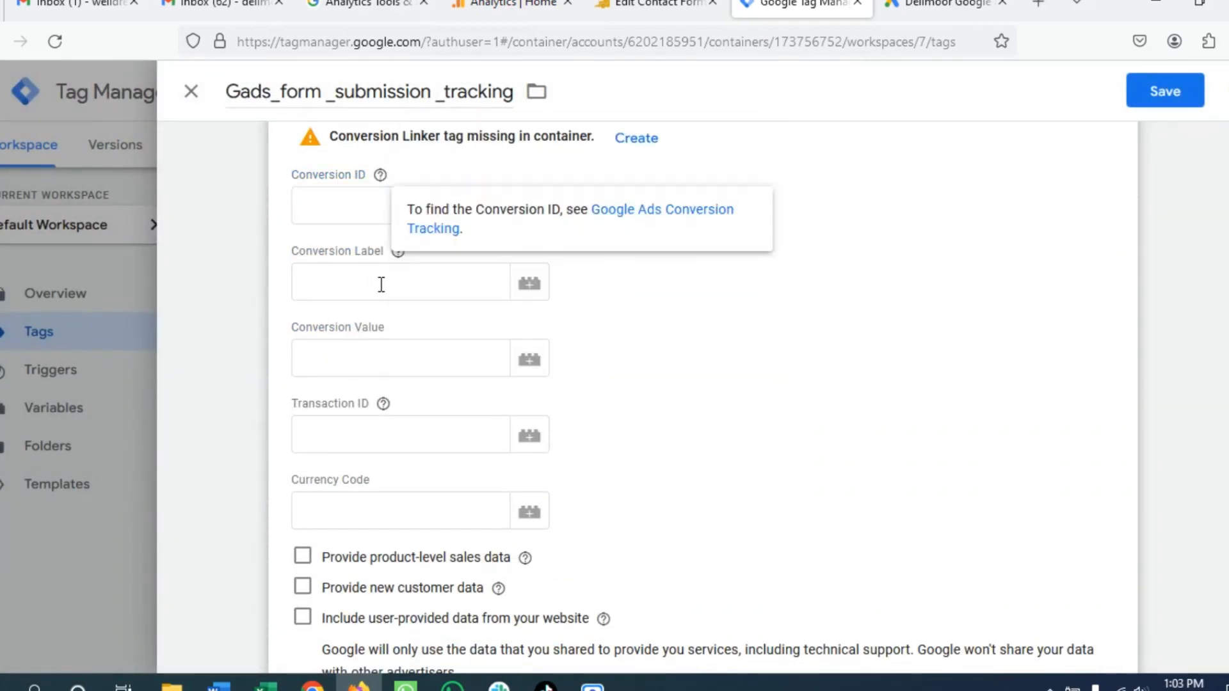
pyautogui.click(427, 436)
pyautogui.click(432, 507)
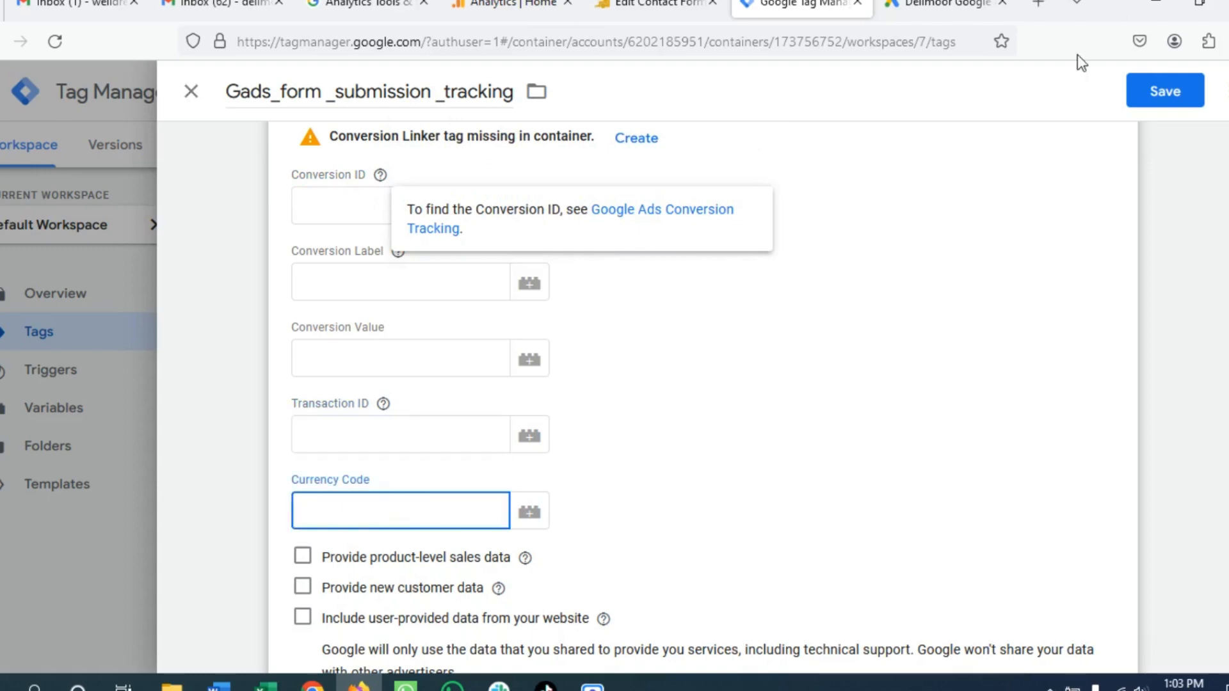
# - Copy the conversion ID from the Google Ads instructions into the Tag Manager tag's Conversion ID field
pyautogui.click(935, 3)
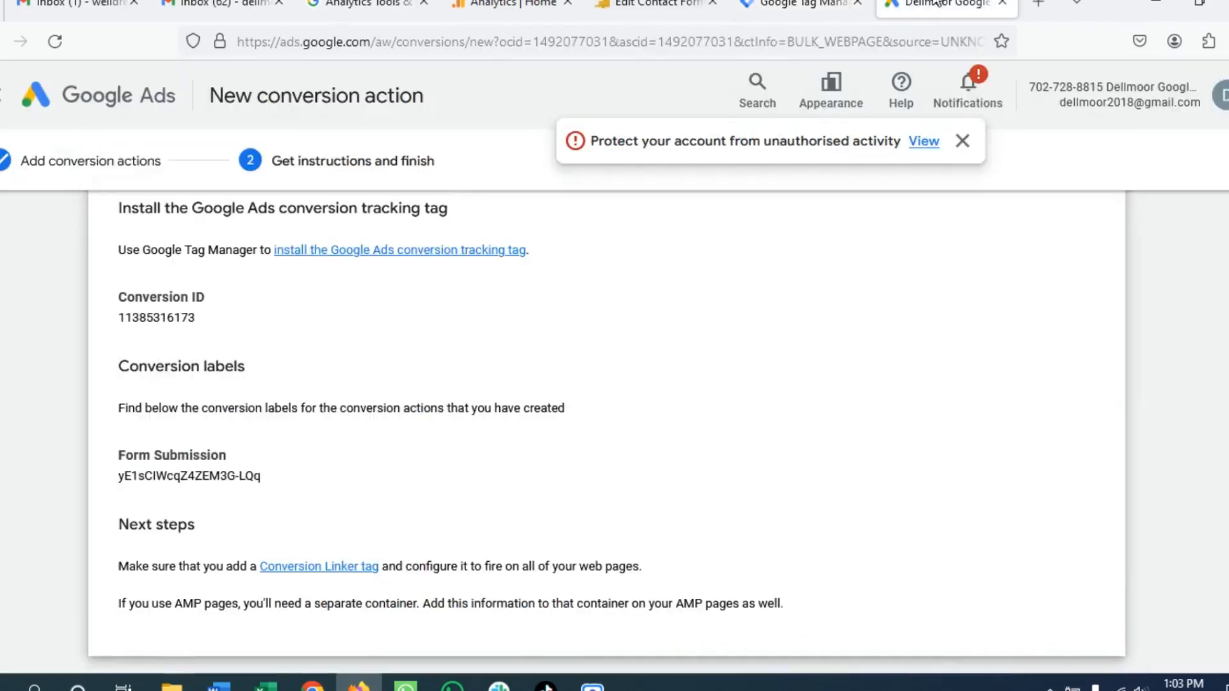
pyautogui.scroll(2, 170, 522)
pyautogui.scroll(-1, 171, 520)
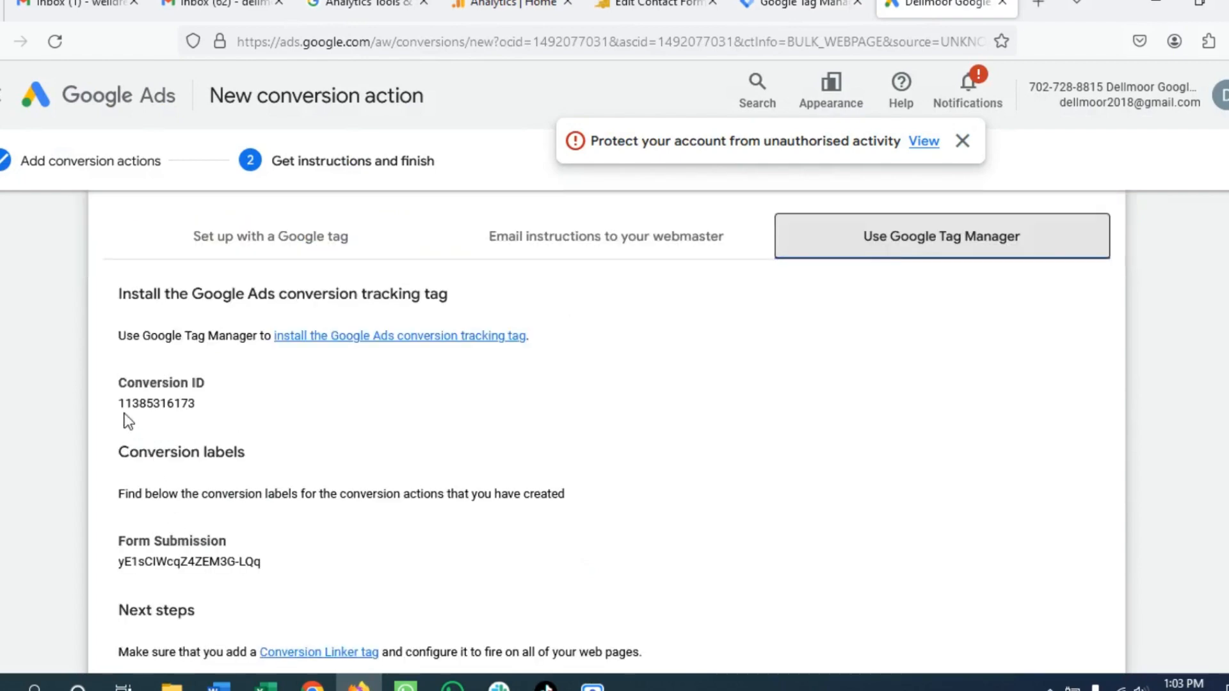
pyautogui.moveTo(122, 410); pyautogui.dragTo(260, 410)
pyautogui.hotkey('ctrl', 'c')
pyautogui.click(800, 5)
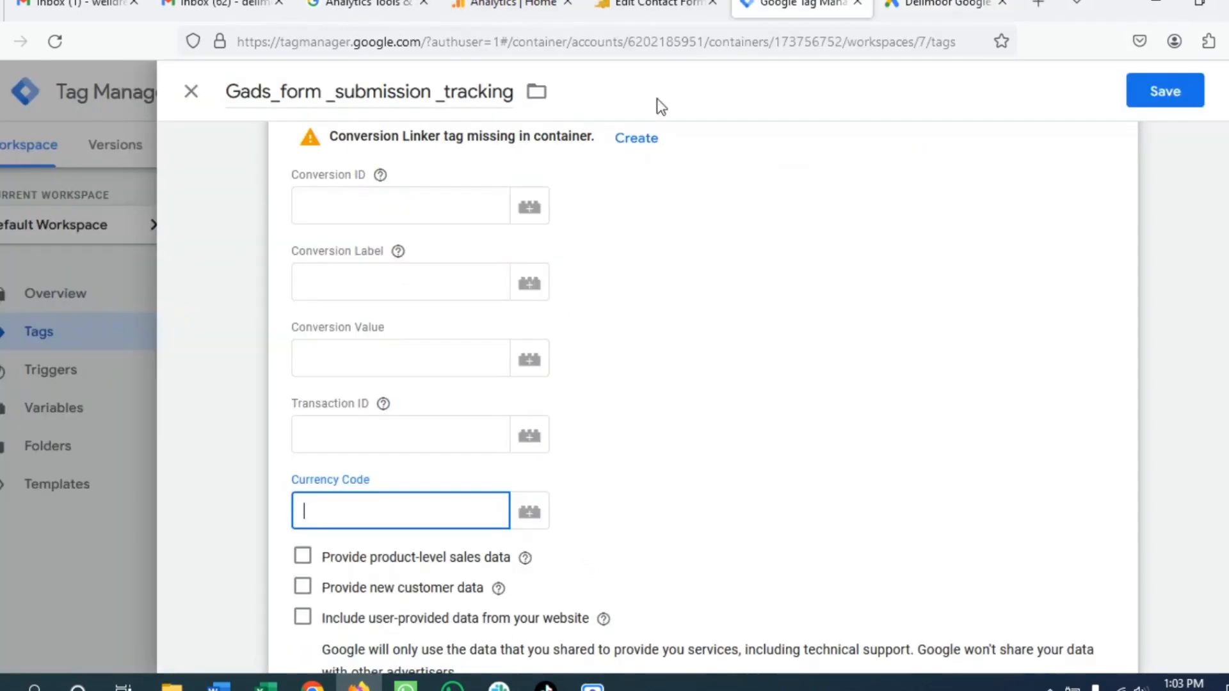
pyautogui.click(363, 211)
pyautogui.hotkey('ctrl', 'v')
# - Copy the Form Submission conversion label from Google Ads into the tag's Conversion Label field
pyautogui.click(940, 5)
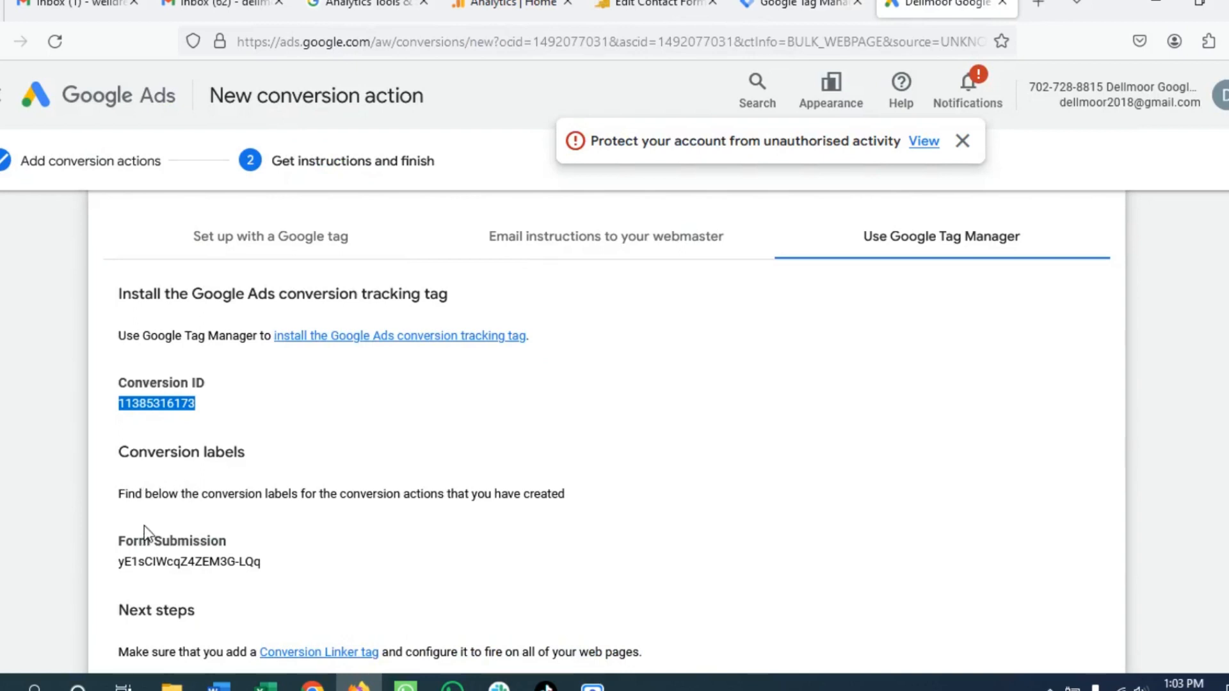
pyautogui.scroll(-3, 169, 566)
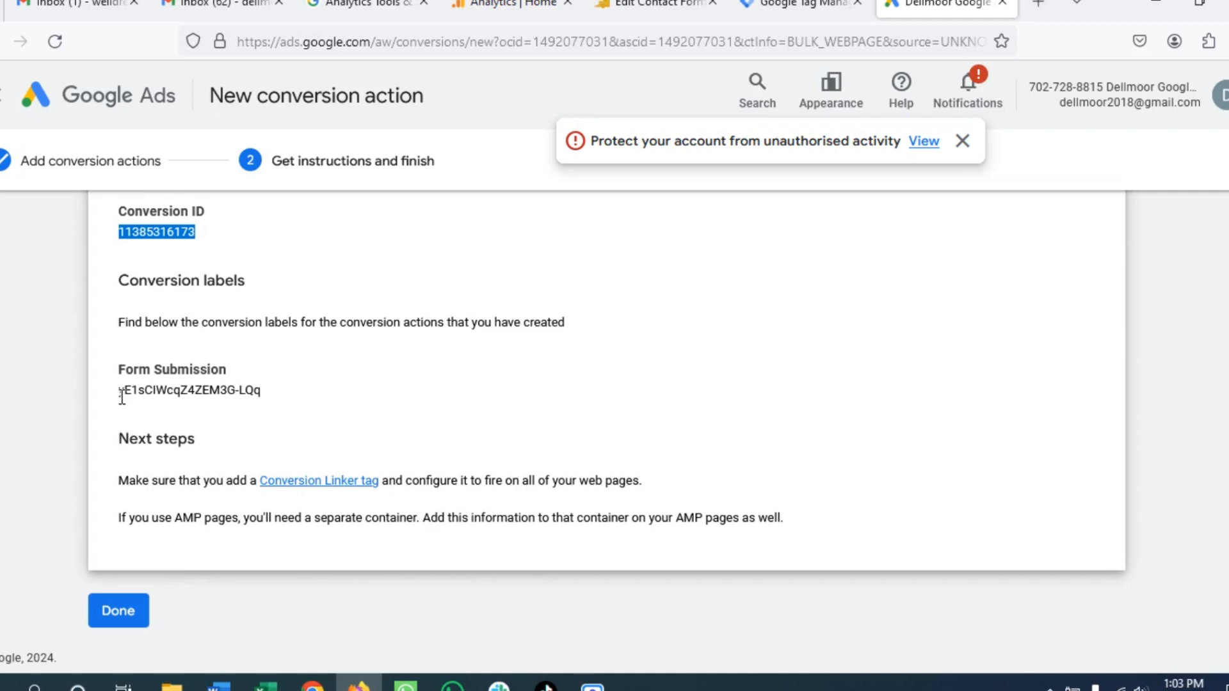
pyautogui.moveTo(118, 390); pyautogui.dragTo(276, 391)
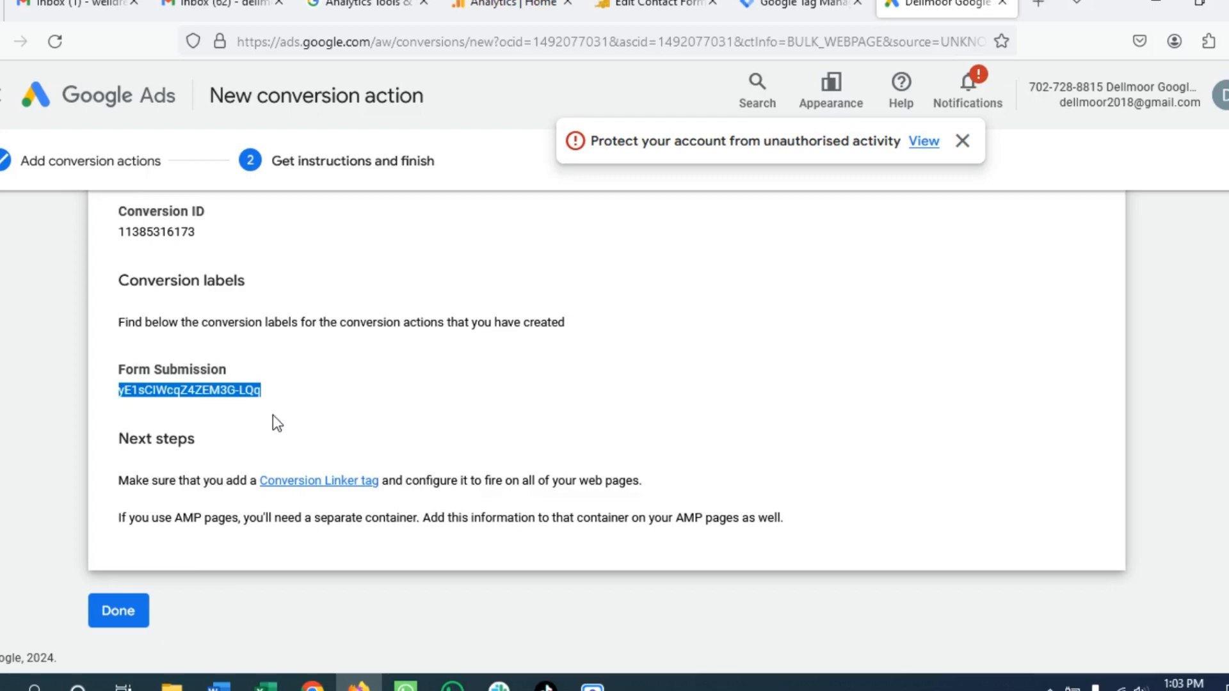
pyautogui.click(800, 6)
pyautogui.click(392, 285)
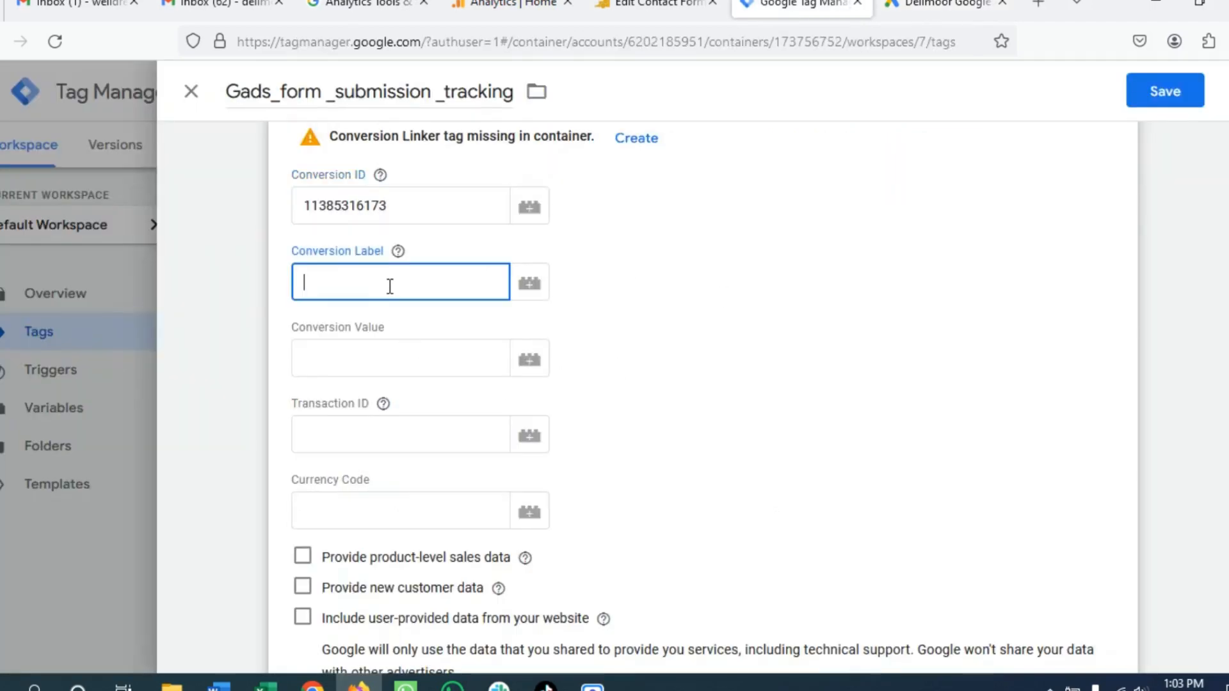
pyautogui.write('yE1sClWcqZ4ZEM3G-LQq')
pyautogui.click(707, 360)
pyautogui.click(351, 318)
# - Assign Contact Form - Trigger as the tag's firing trigger and save the tag
pyautogui.scroll(-7, 597, 441)
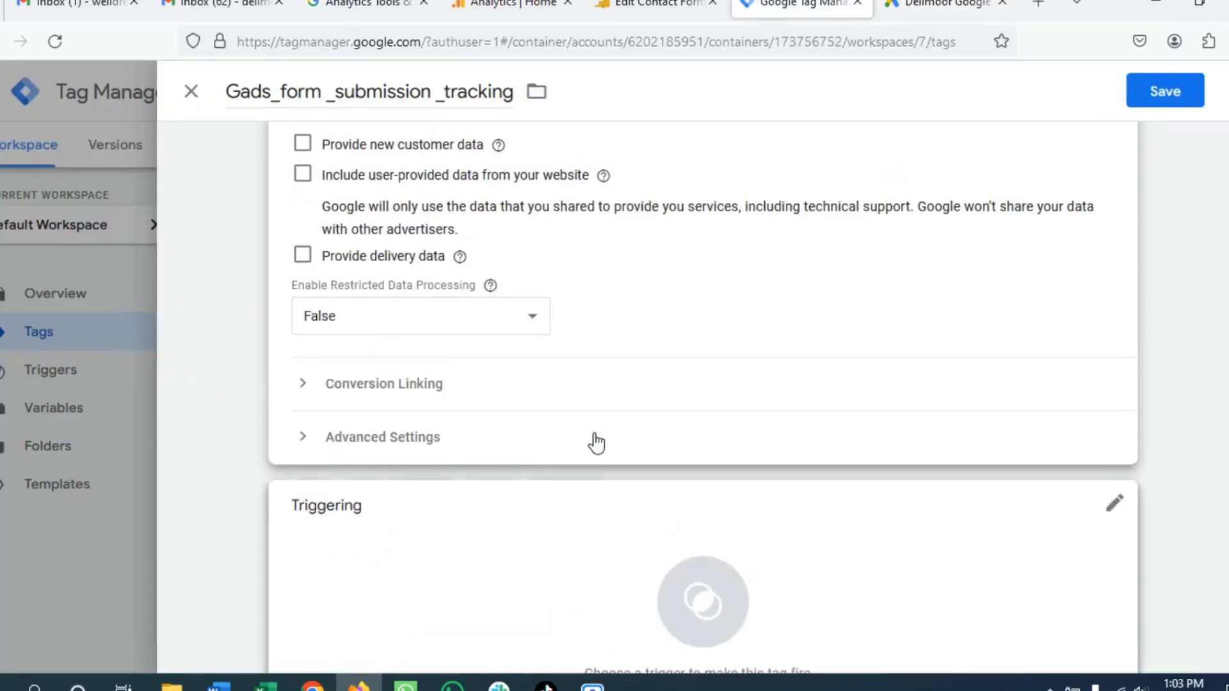
pyautogui.click(635, 489)
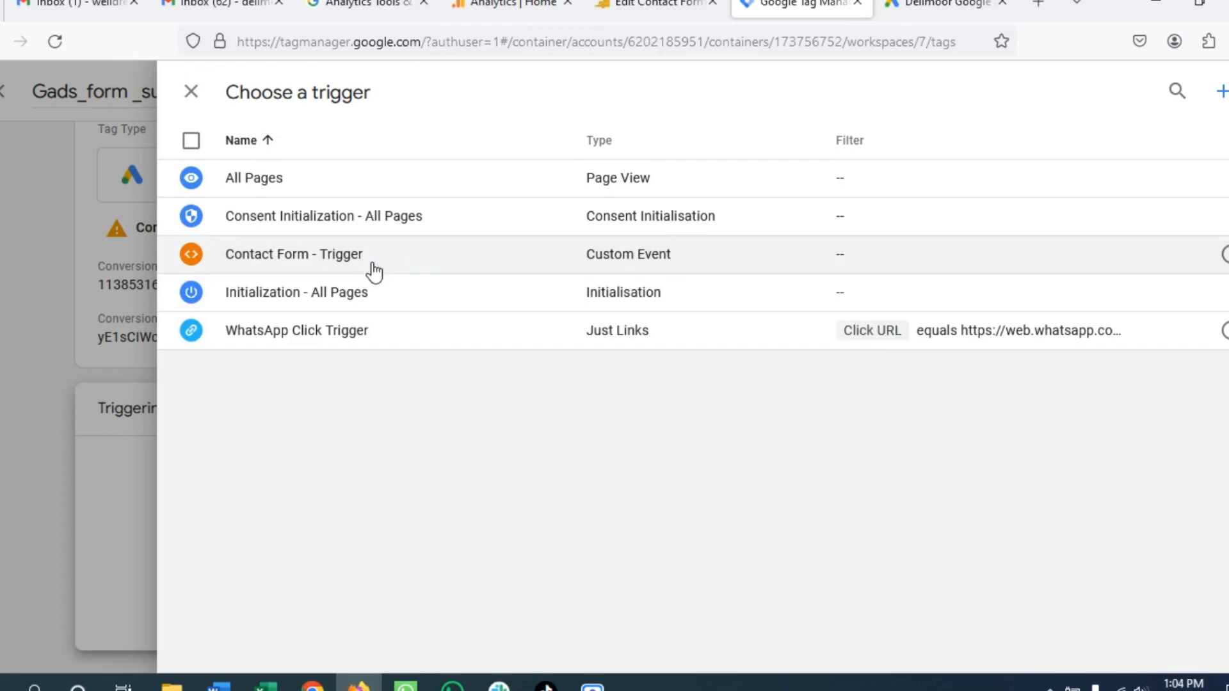
pyautogui.click(411, 265)
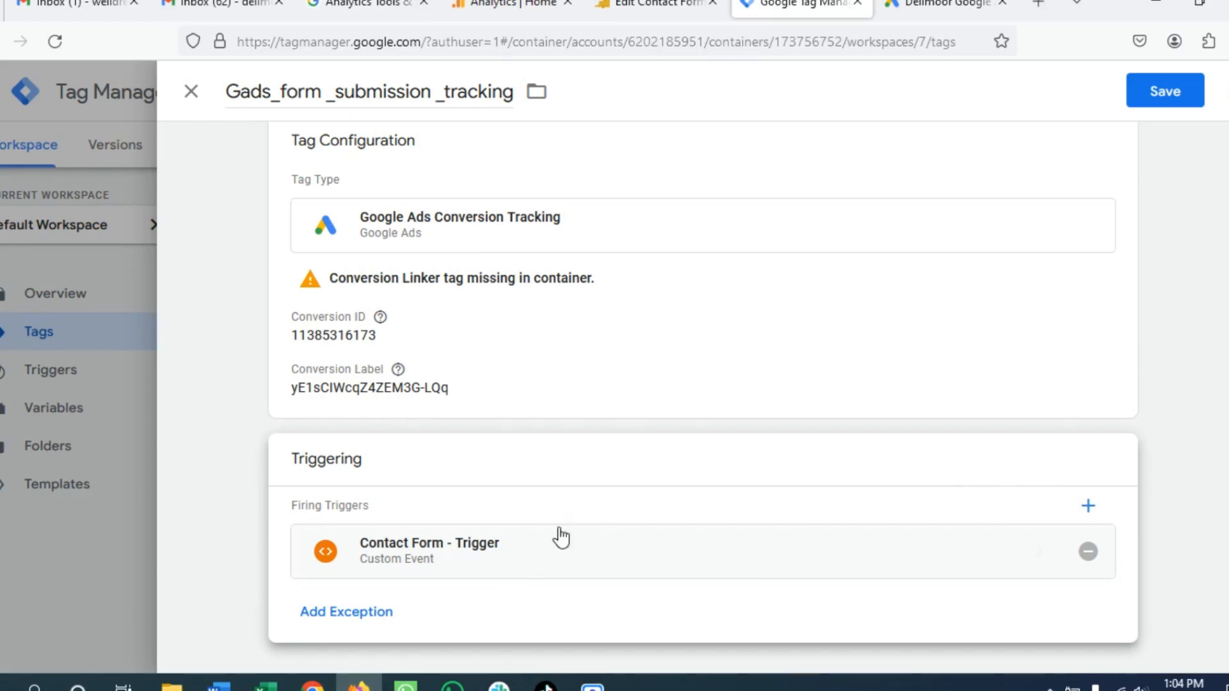
pyautogui.scroll(1, 561, 538)
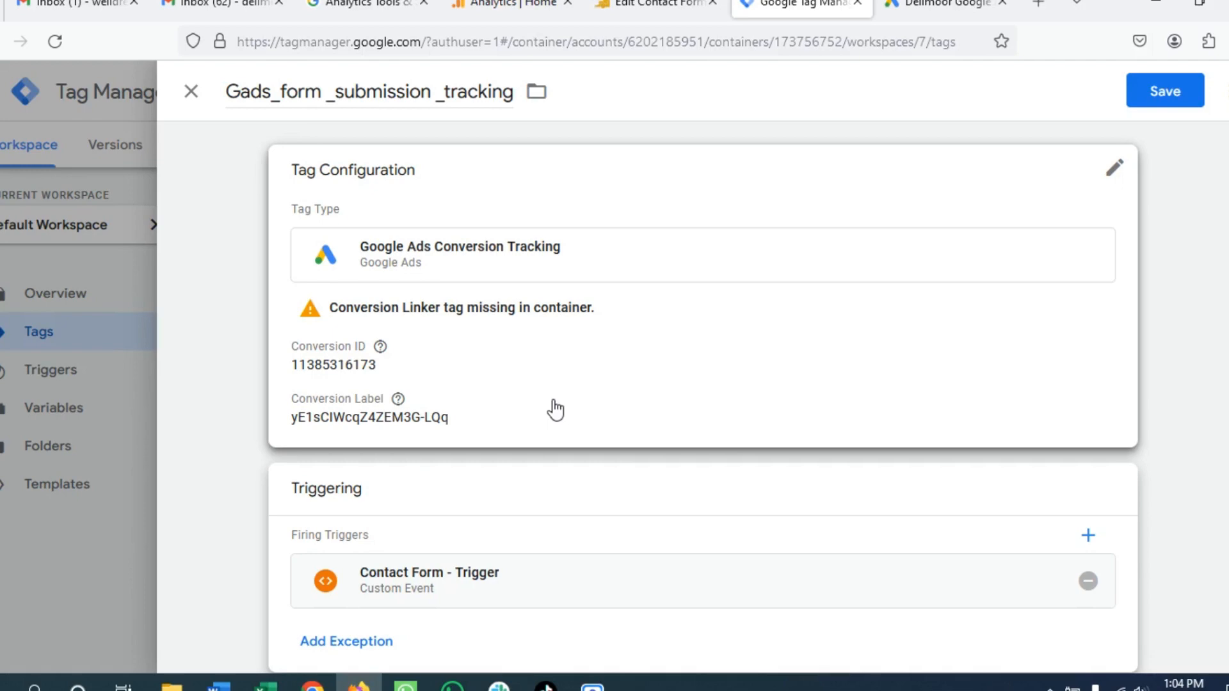
pyautogui.click(1169, 93)
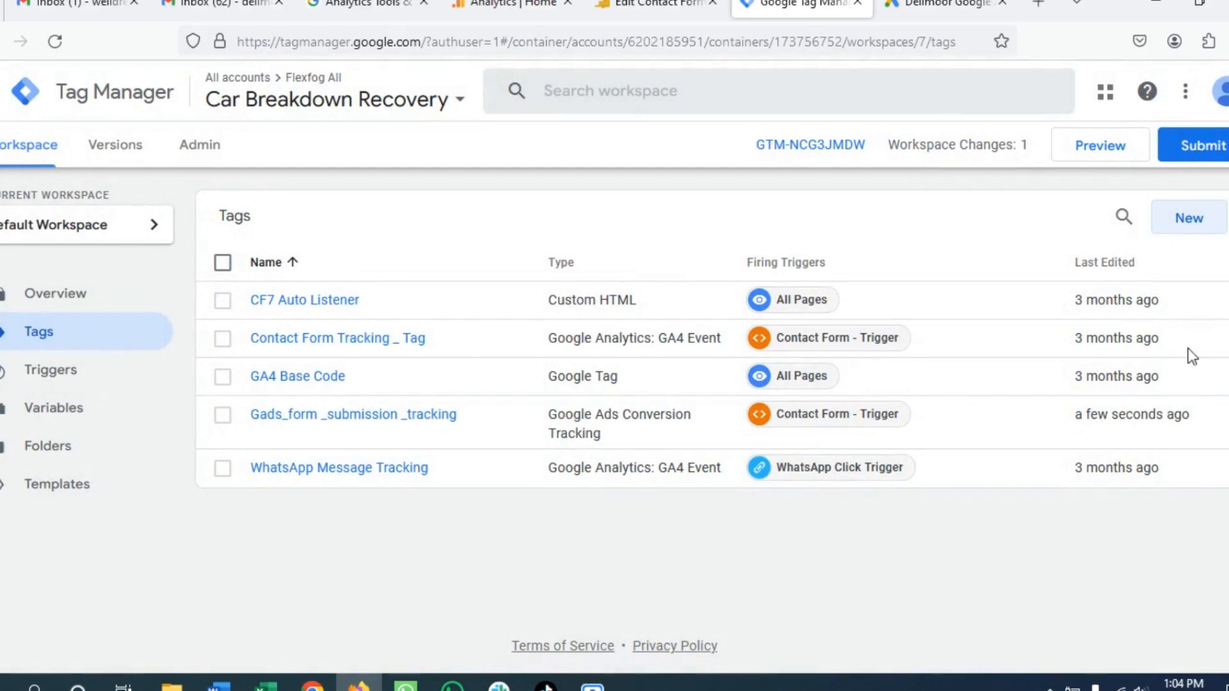
# - Create a new tag named Conversion Linker and set its type to the Google Ads Conversion Linker
pyautogui.click(1194, 224)
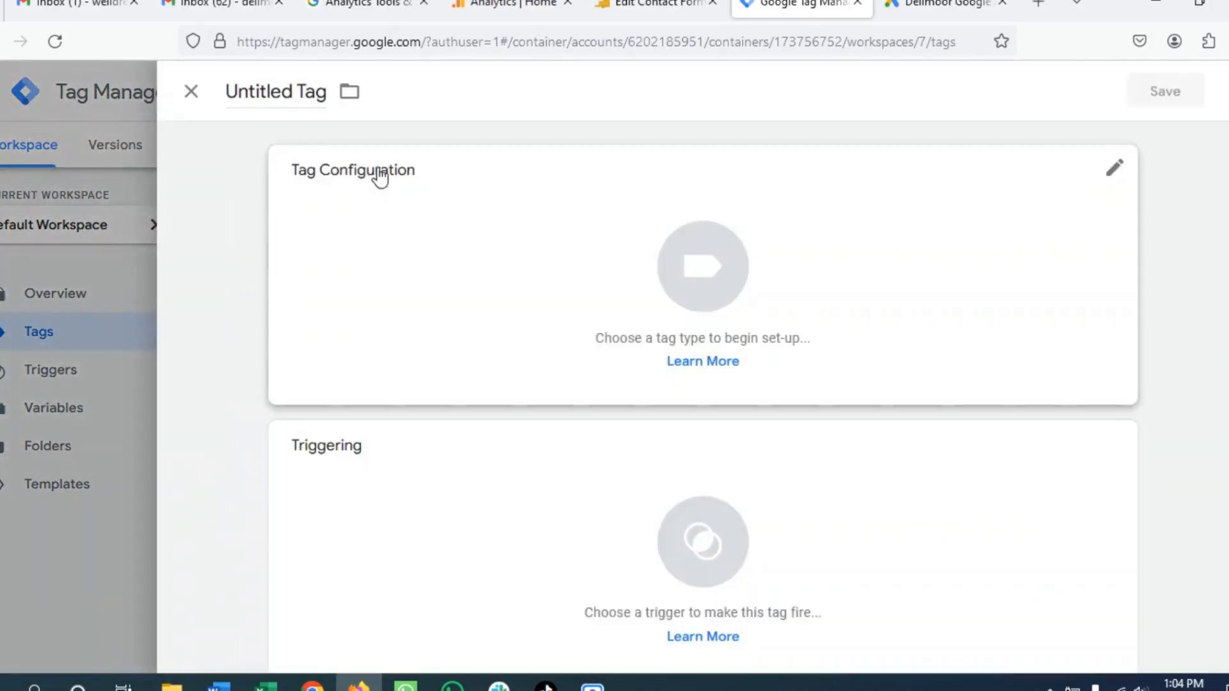
pyautogui.tripleClick(300, 96)
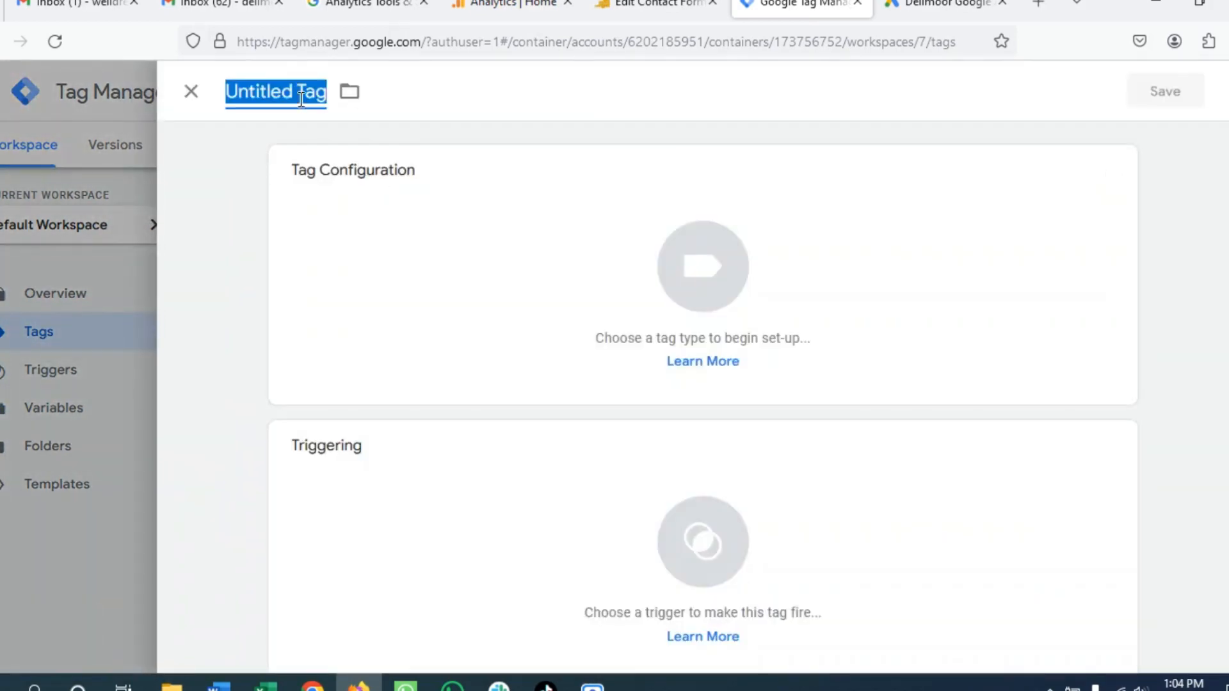
pyautogui.press('BackSpace')
pyautogui.write('Conver')
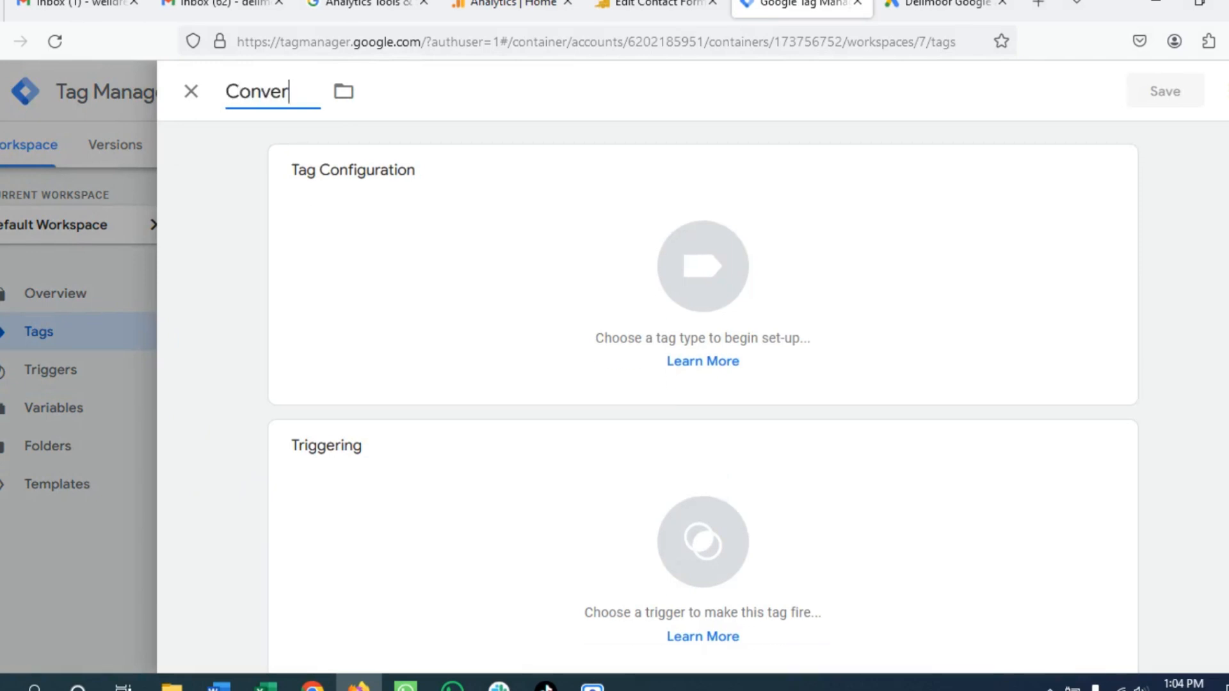
pyautogui.write('sion Linker')
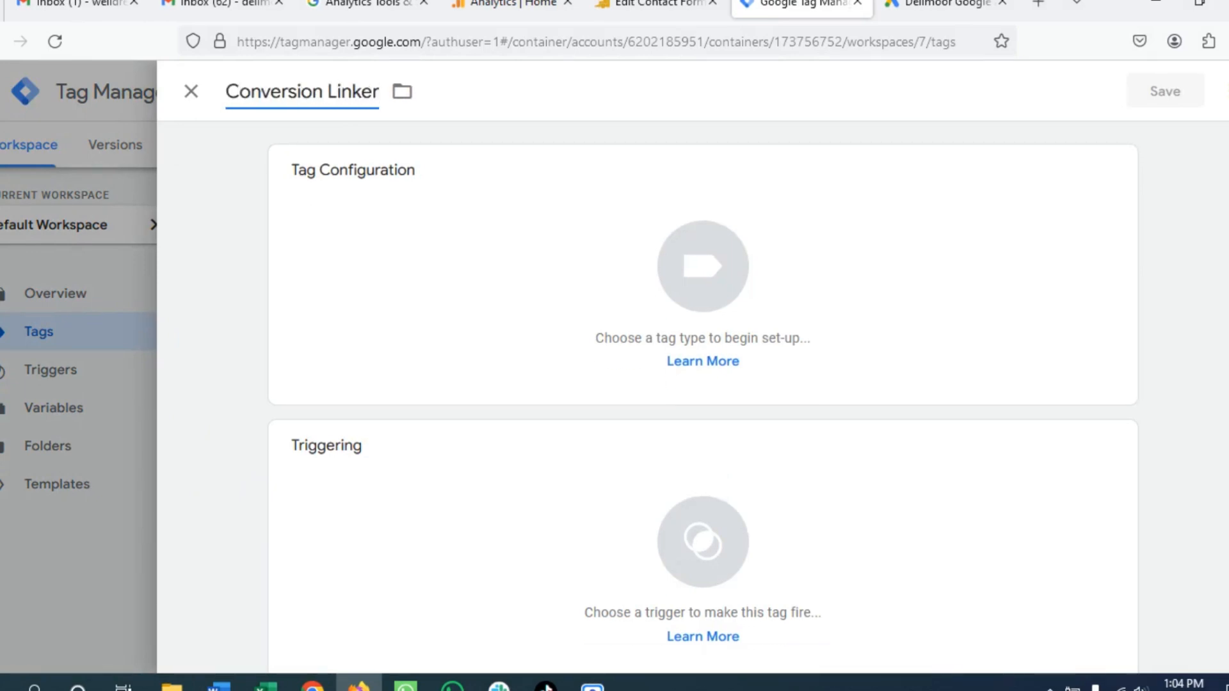
pyautogui.click(597, 294)
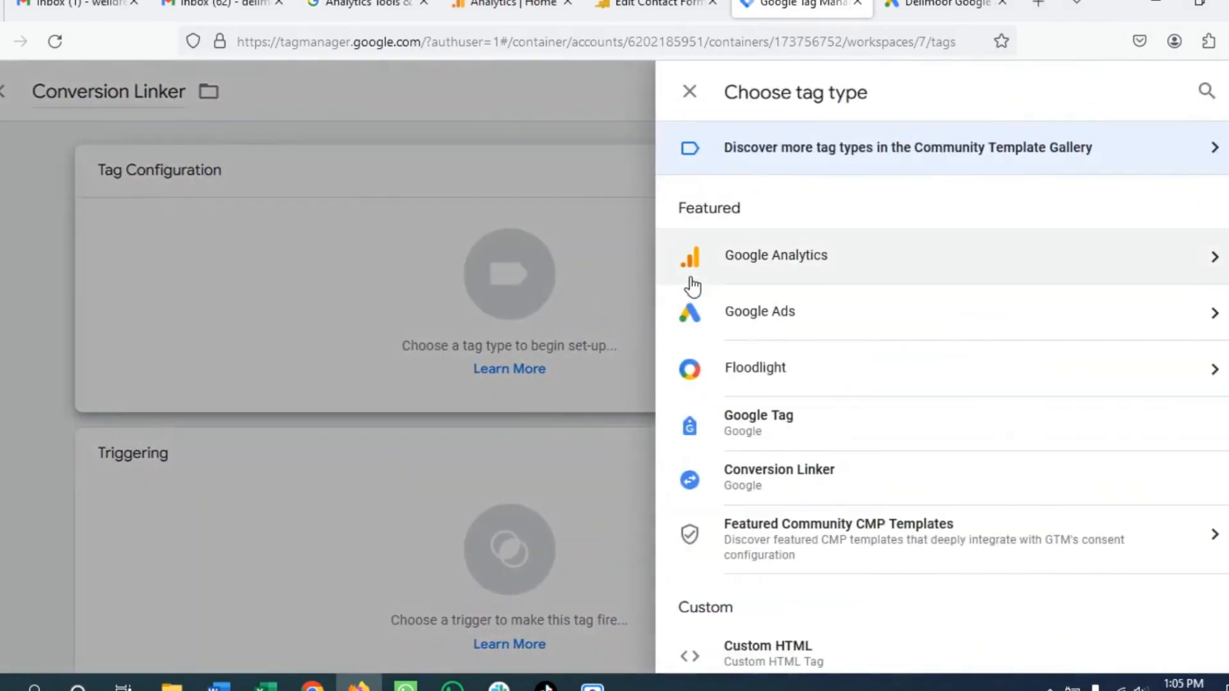
pyautogui.click(854, 314)
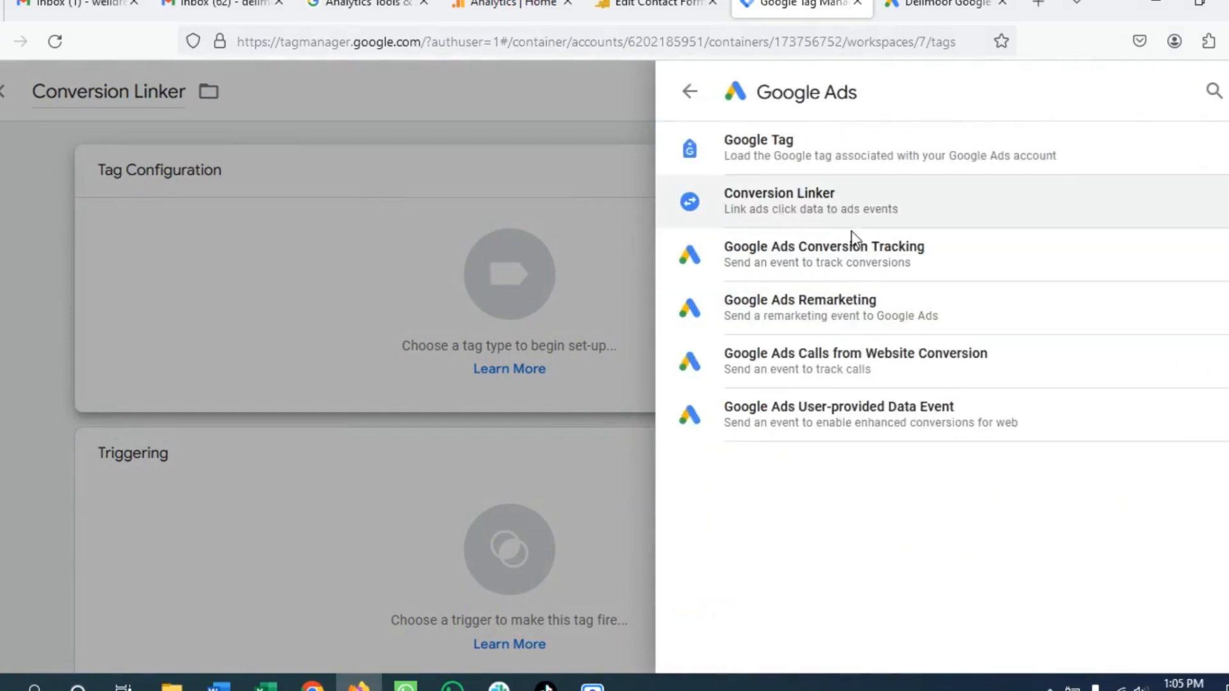
pyautogui.click(851, 227)
# - Assign All Pages as the Conversion Linker tag's firing trigger and save the tag
pyautogui.click(302, 438)
pyautogui.scroll(-3, 458, 537)
pyautogui.click(512, 510)
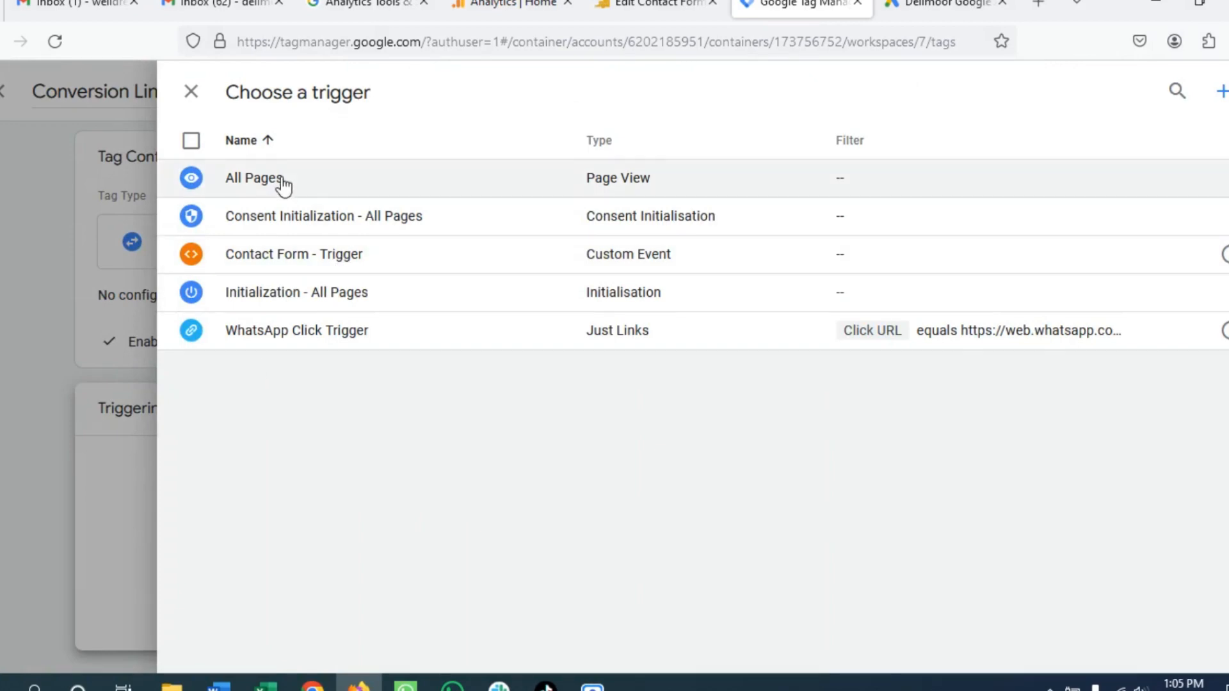
pyautogui.click(311, 177)
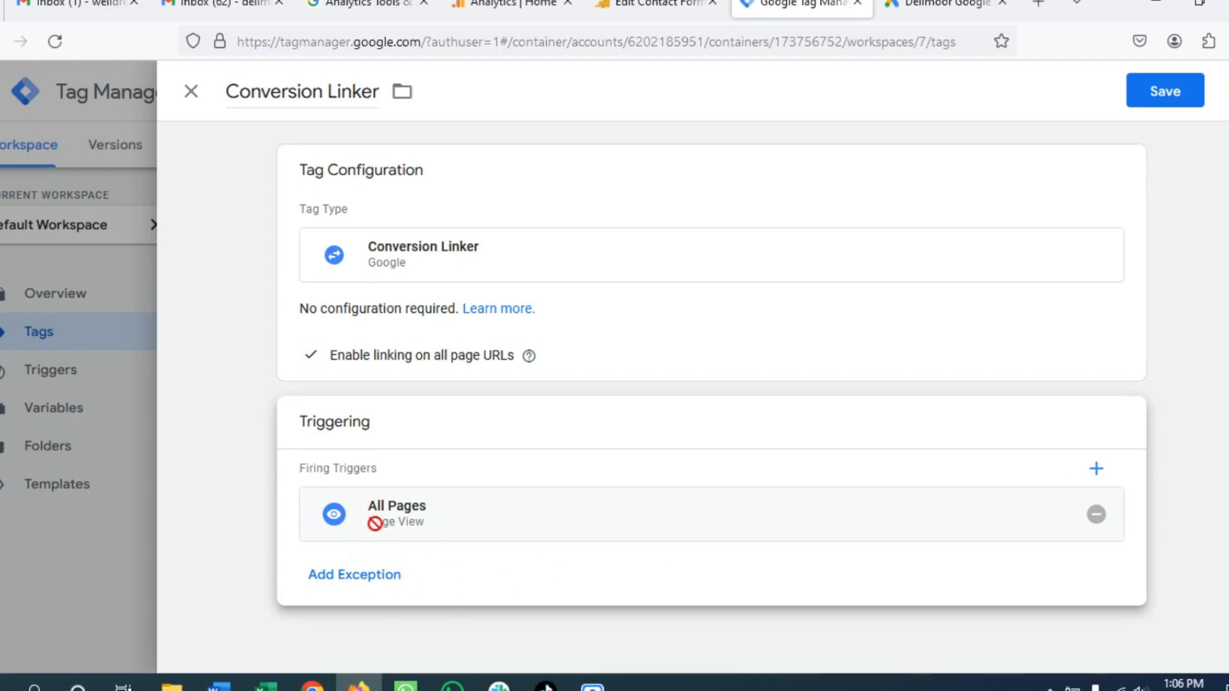
pyautogui.click(1166, 92)
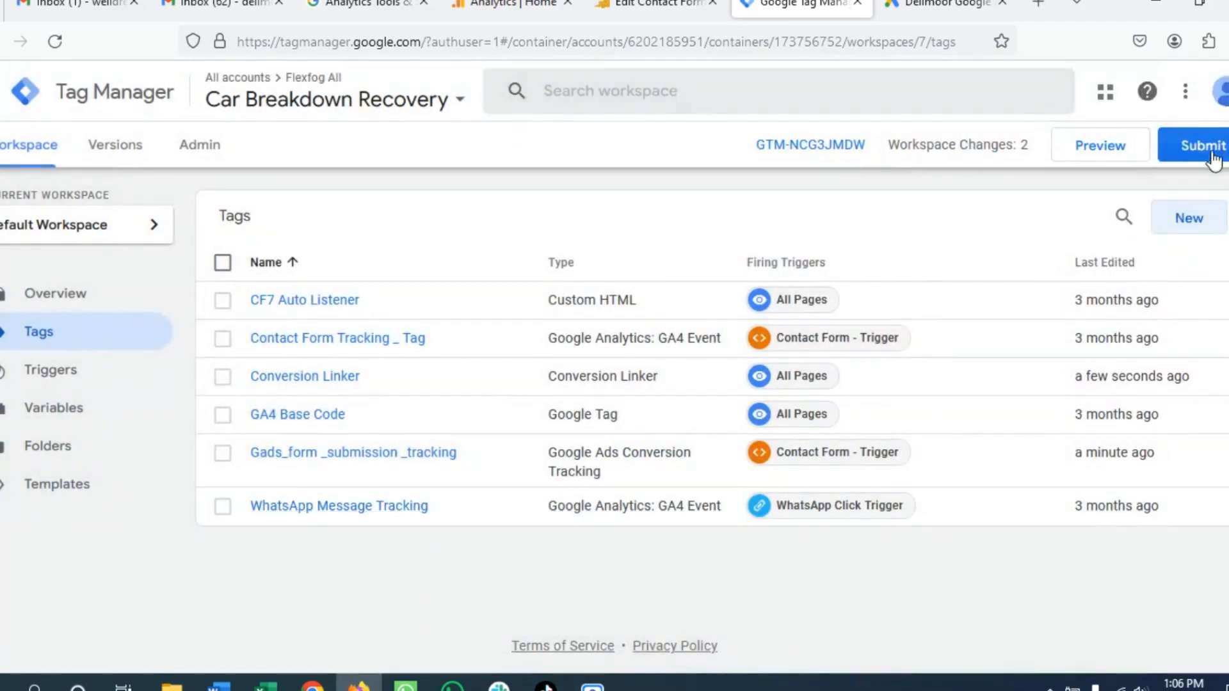
# - Submit the workspace changes, publish them to Live without a version name or description, and close the version summary
pyautogui.click(1194, 143)
pyautogui.click(301, 315)
pyautogui.click(1194, 91)
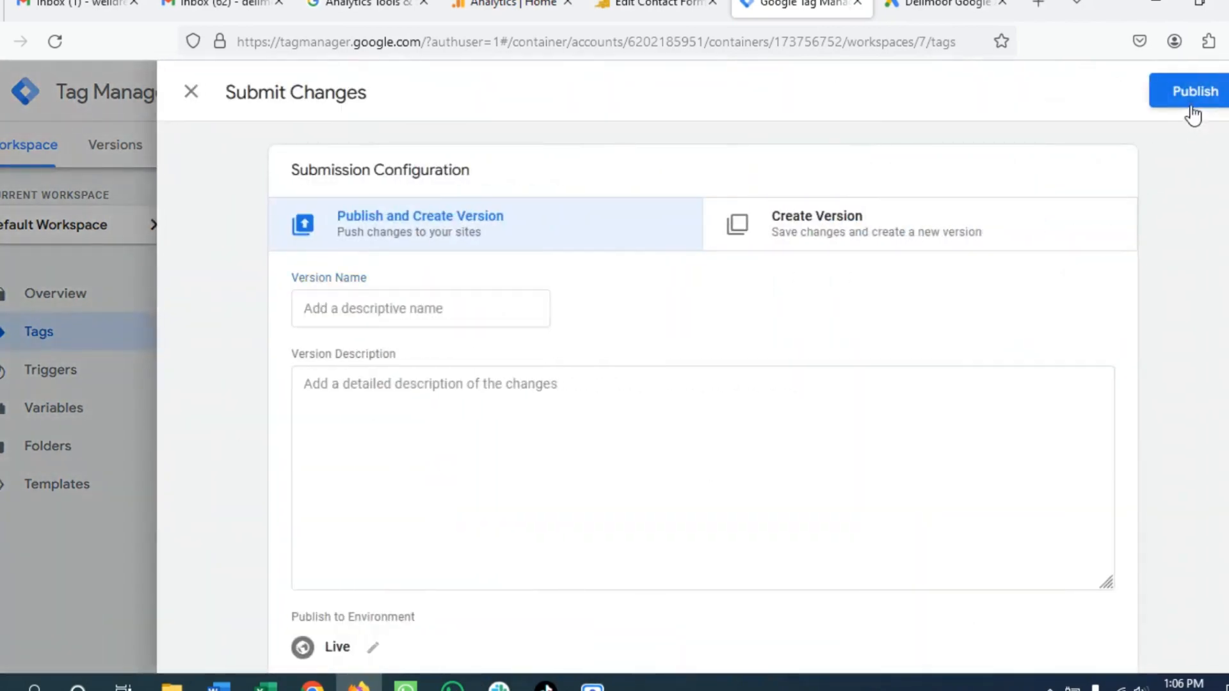
pyautogui.click(887, 625)
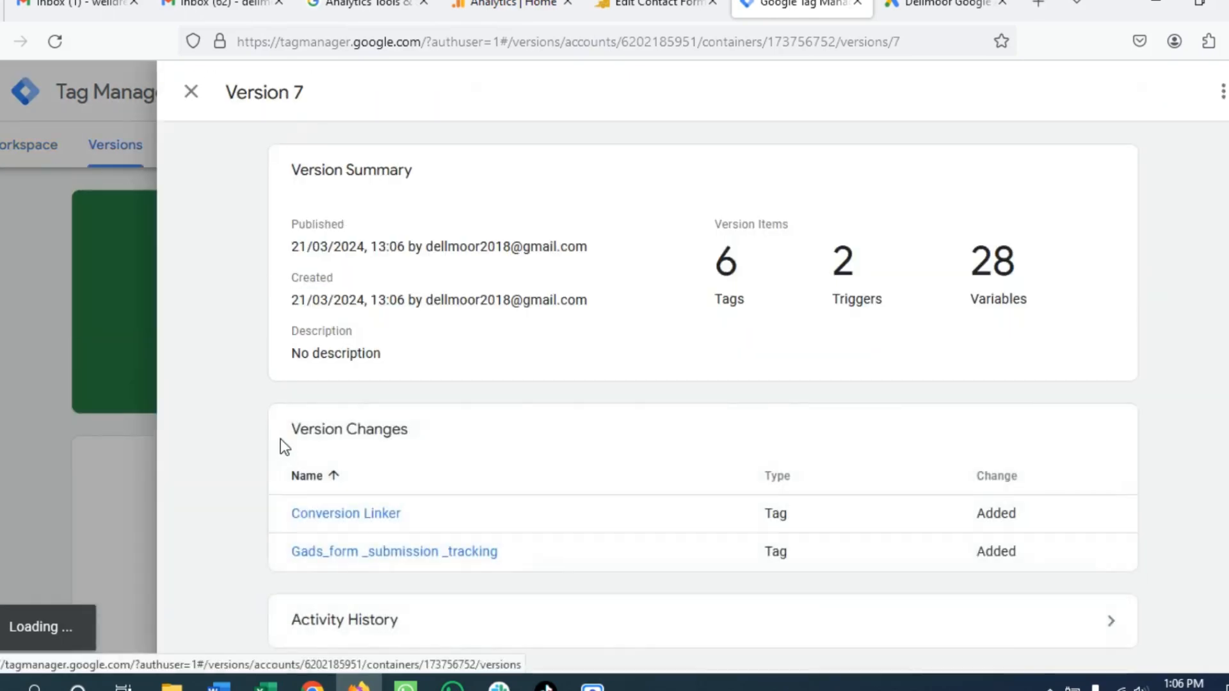
pyautogui.click(190, 93)
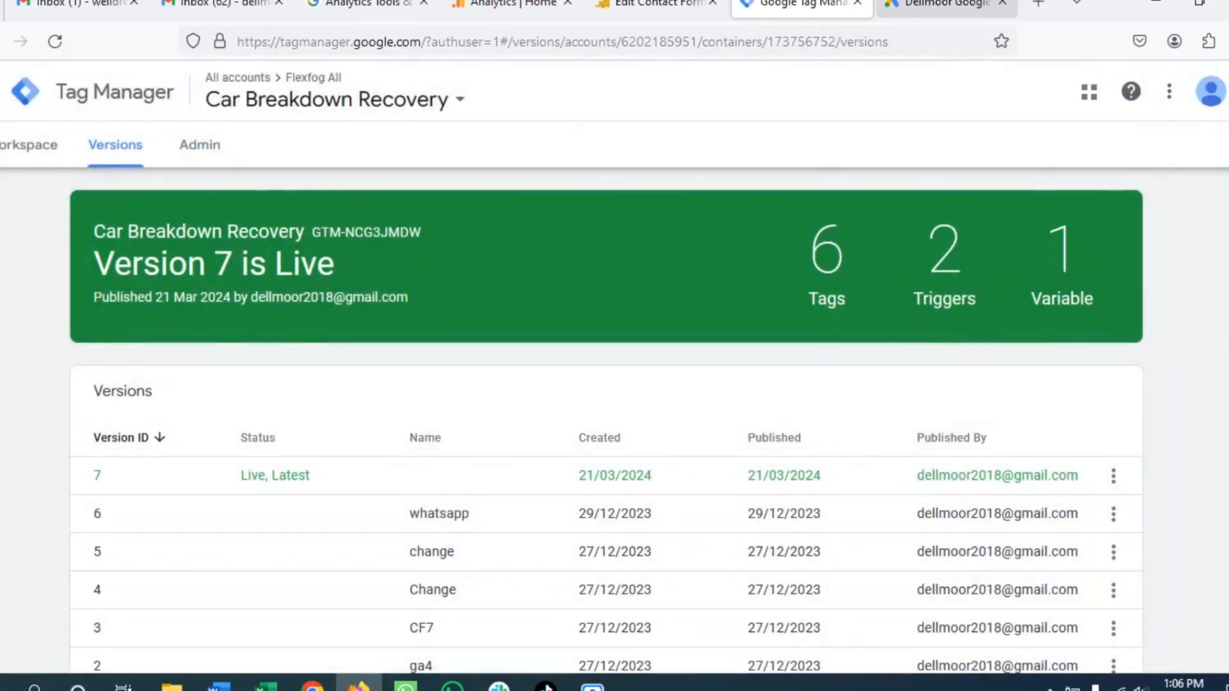
# - Switch to Google Ads, finish the conversion action setup, and go through the conversion goals tour to its end
pyautogui.click(941, 5)
pyautogui.click(106, 622)
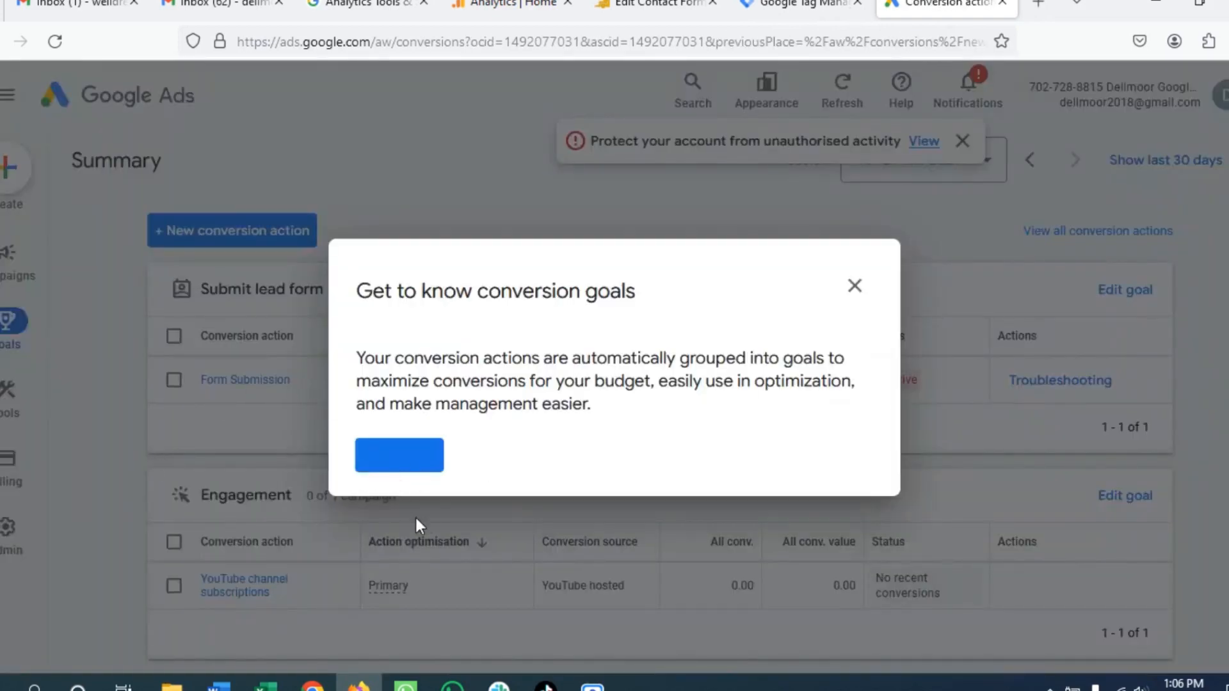
pyautogui.click(393, 455)
pyautogui.click(647, 285)
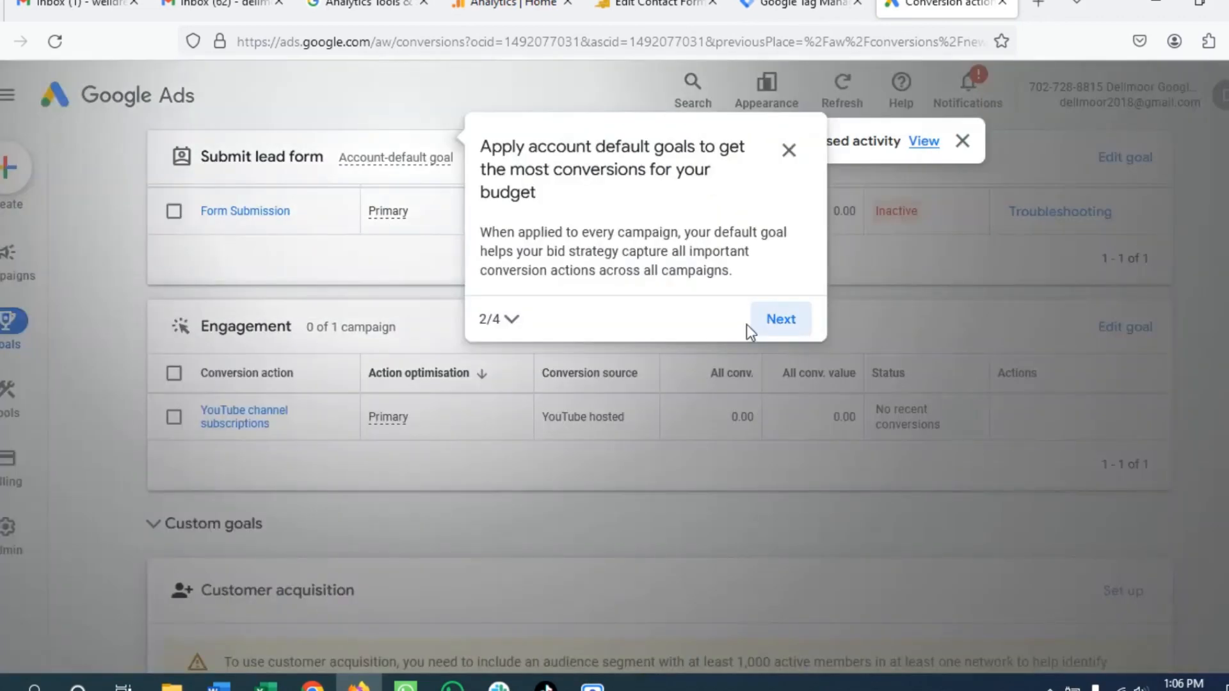
pyautogui.click(781, 318)
pyautogui.click(736, 315)
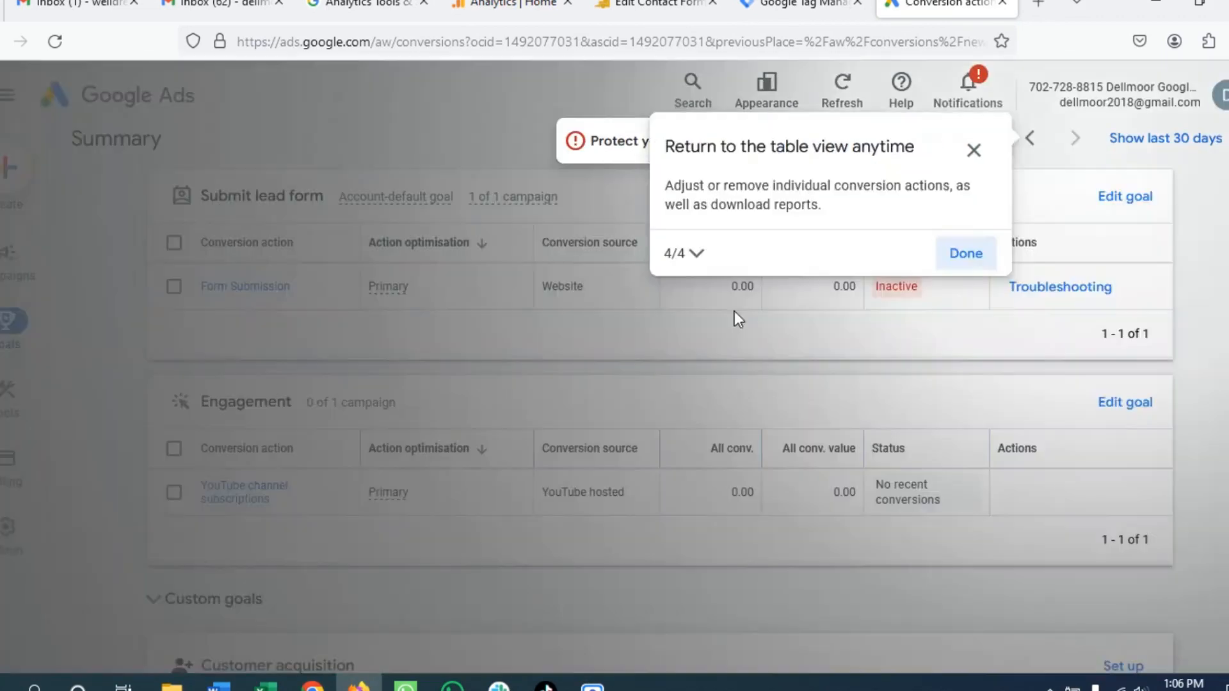
pyautogui.click(960, 255)
pyautogui.click(707, 435)
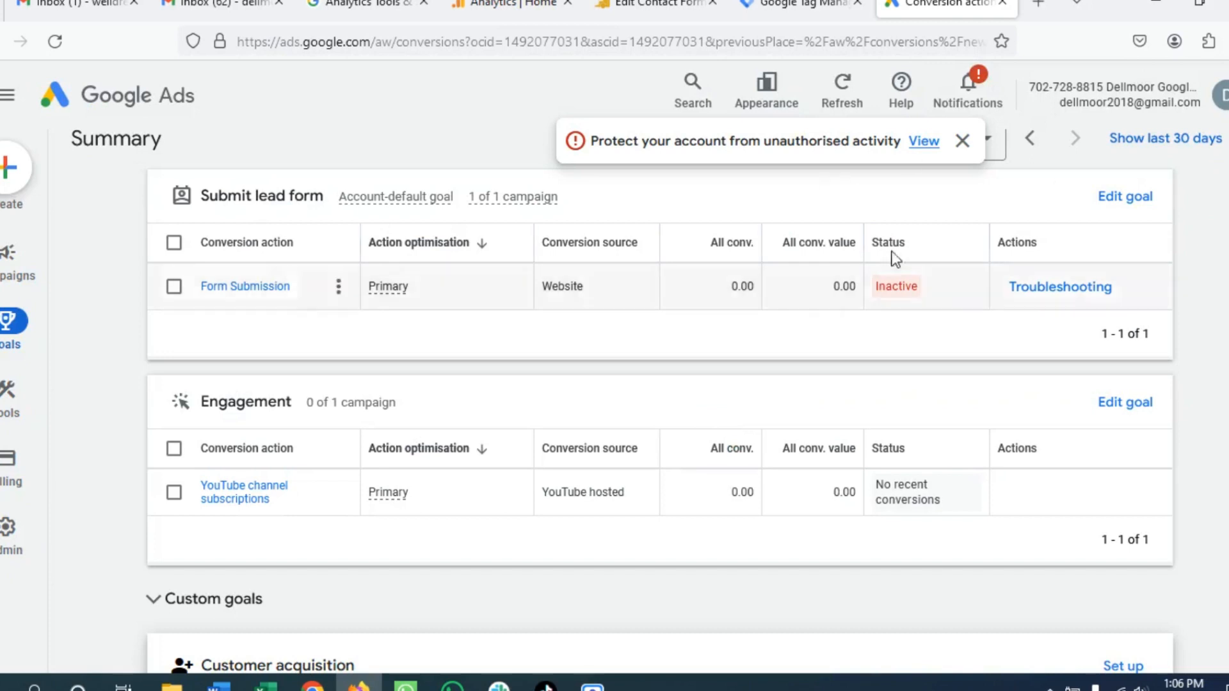
pyautogui.click(961, 141)
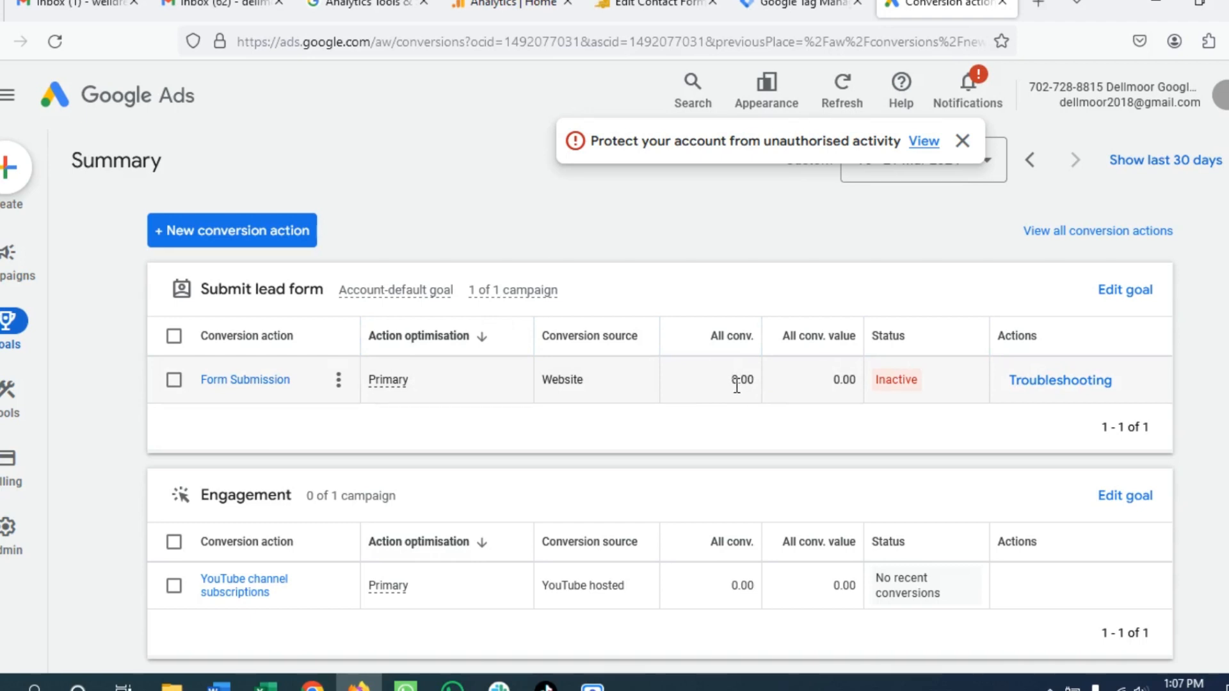
# - Check the Form Submission action's conversion count, conversion value and status in the Google Ads goals summary
pyautogui.moveTo(734, 378); pyautogui.dragTo(755, 374)
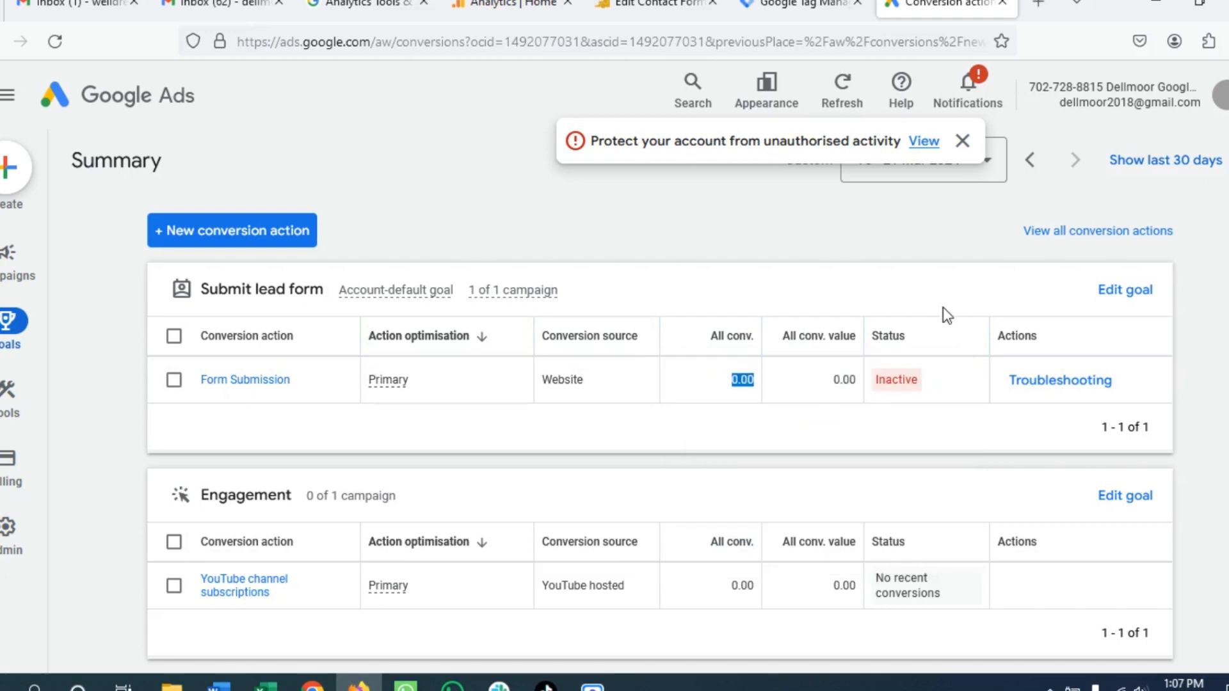
pyautogui.click(844, 341)
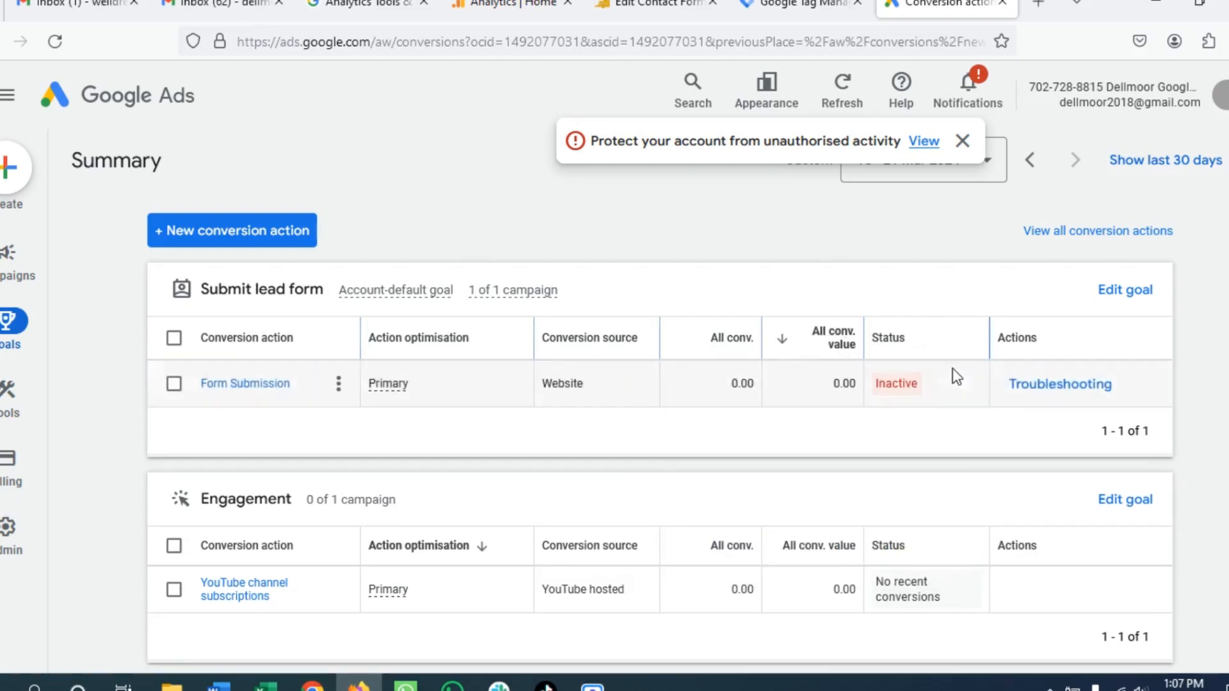
pyautogui.scroll(-5, 724, 414)
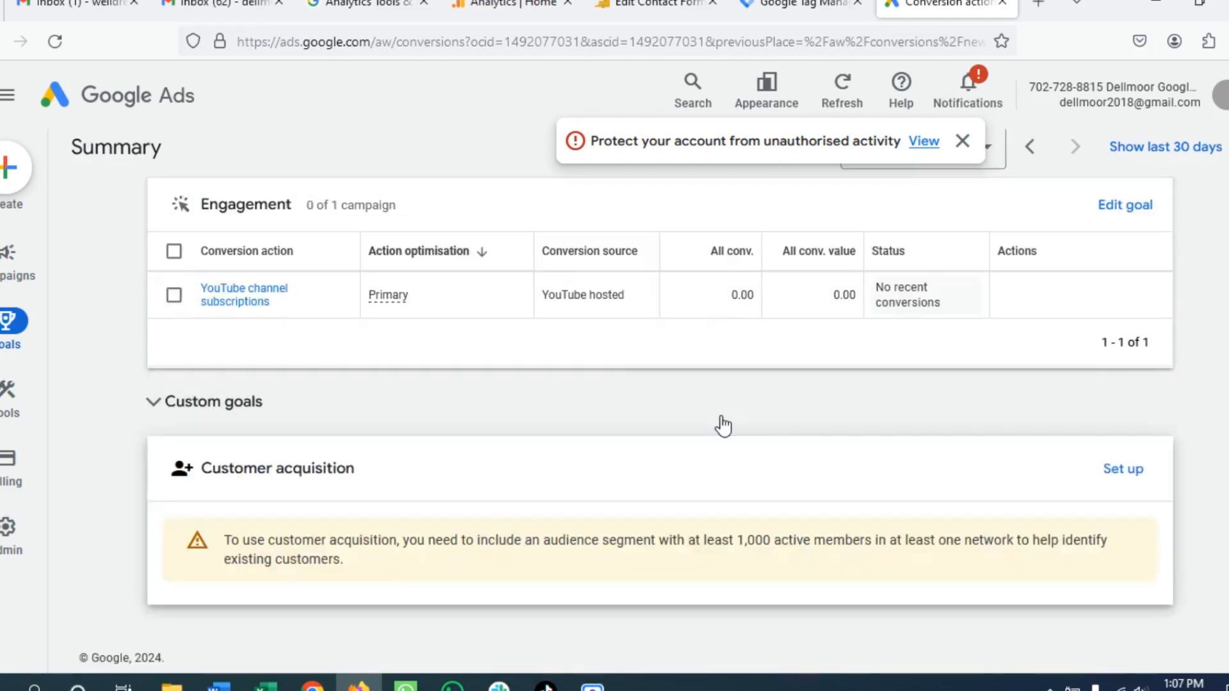
pyautogui.scroll(5, 721, 423)
# - Return to the Car Breakdown Recovery workspace in Tag Manager and start Preview mode
pyautogui.click(800, 5)
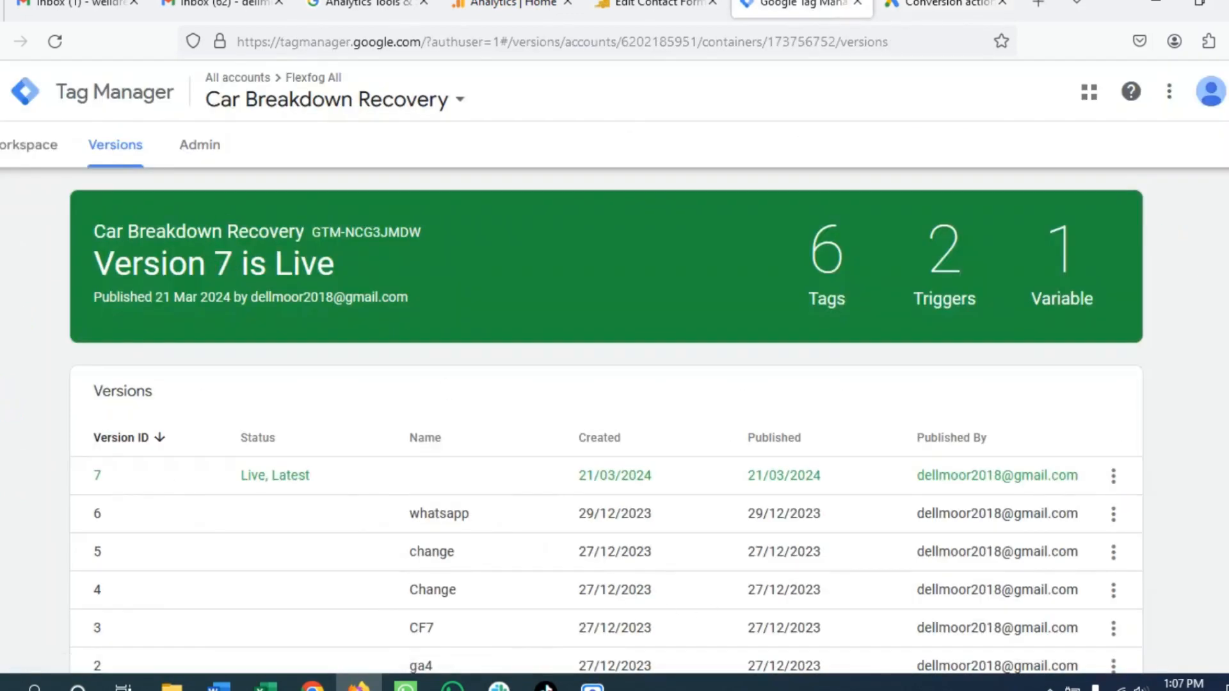
pyautogui.click(18, 150)
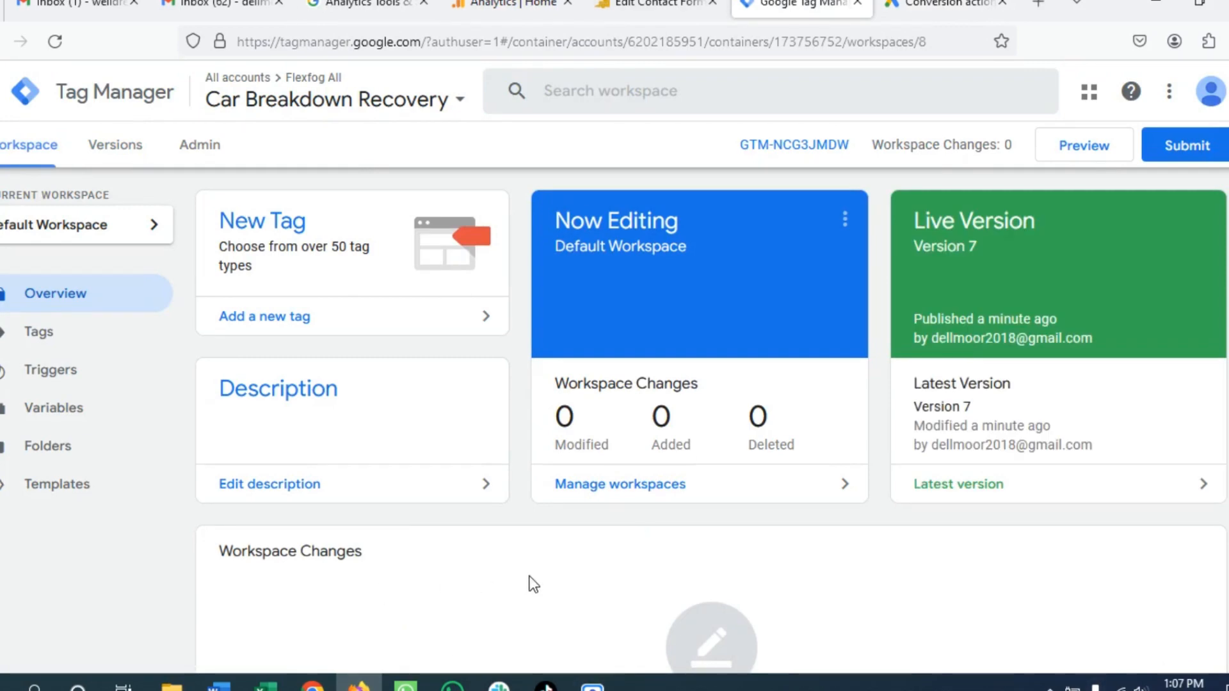
pyautogui.click(1101, 148)
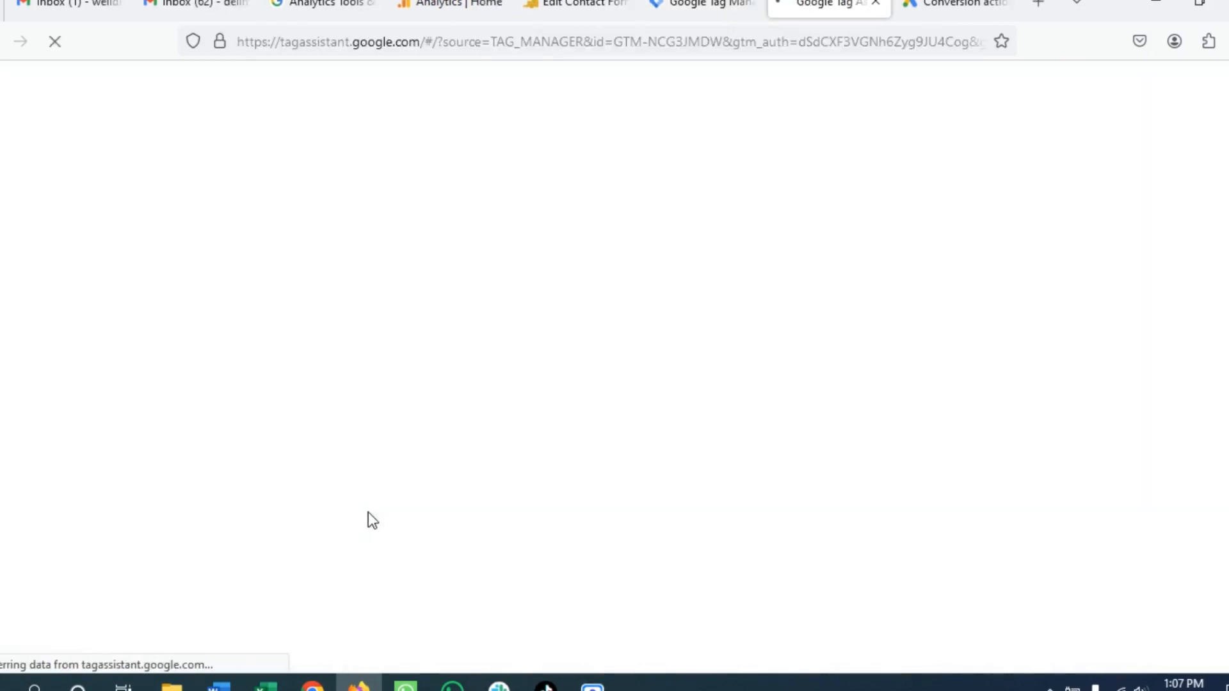
pyautogui.click(428, 477)
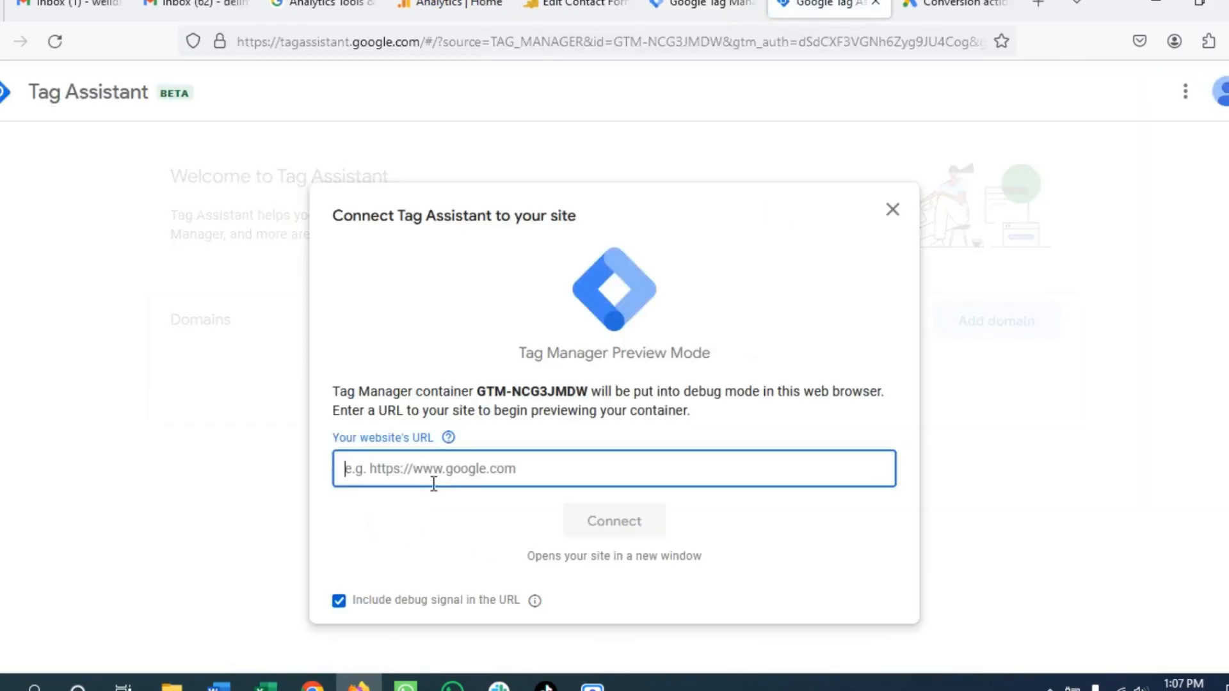
pyautogui.click(576, 5)
pyautogui.moveTo(237, 41); pyautogui.dragTo(402, 41)
pyautogui.rightClick(308, 40)
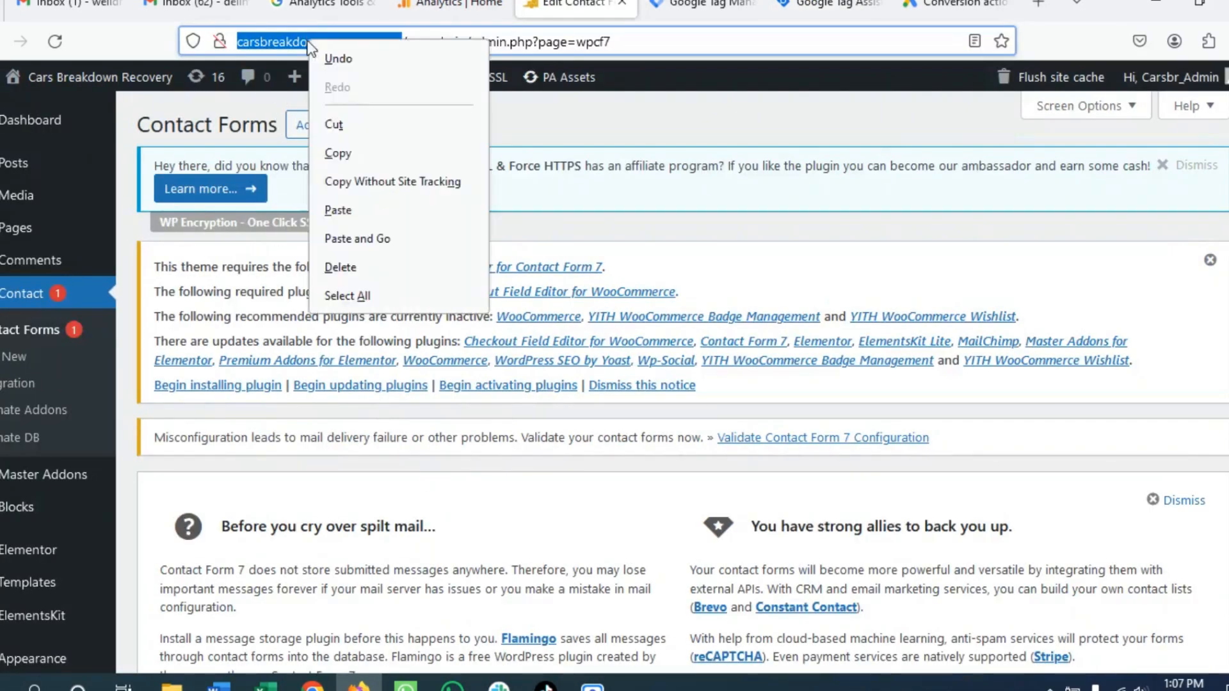
pyautogui.click(380, 149)
pyautogui.hotkey('ctrl', 'Tab')
pyautogui.hotkey('ctrl', 'Tab')
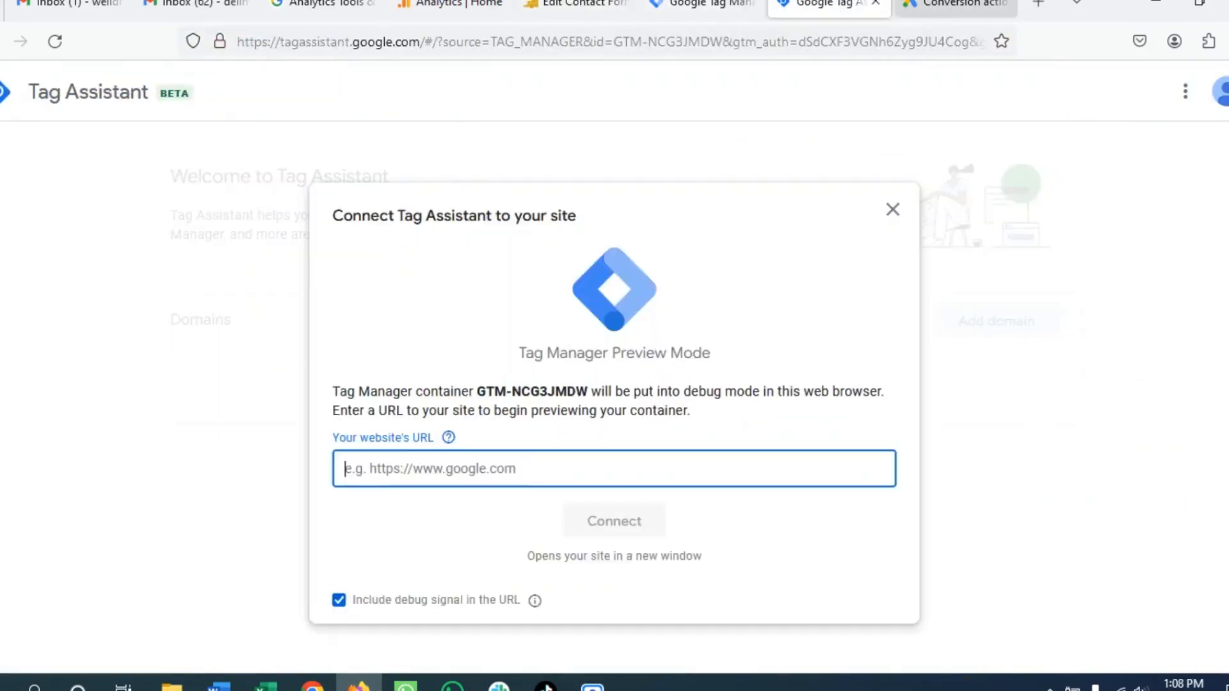
pyautogui.rightClick(484, 470)
pyautogui.click(529, 328)
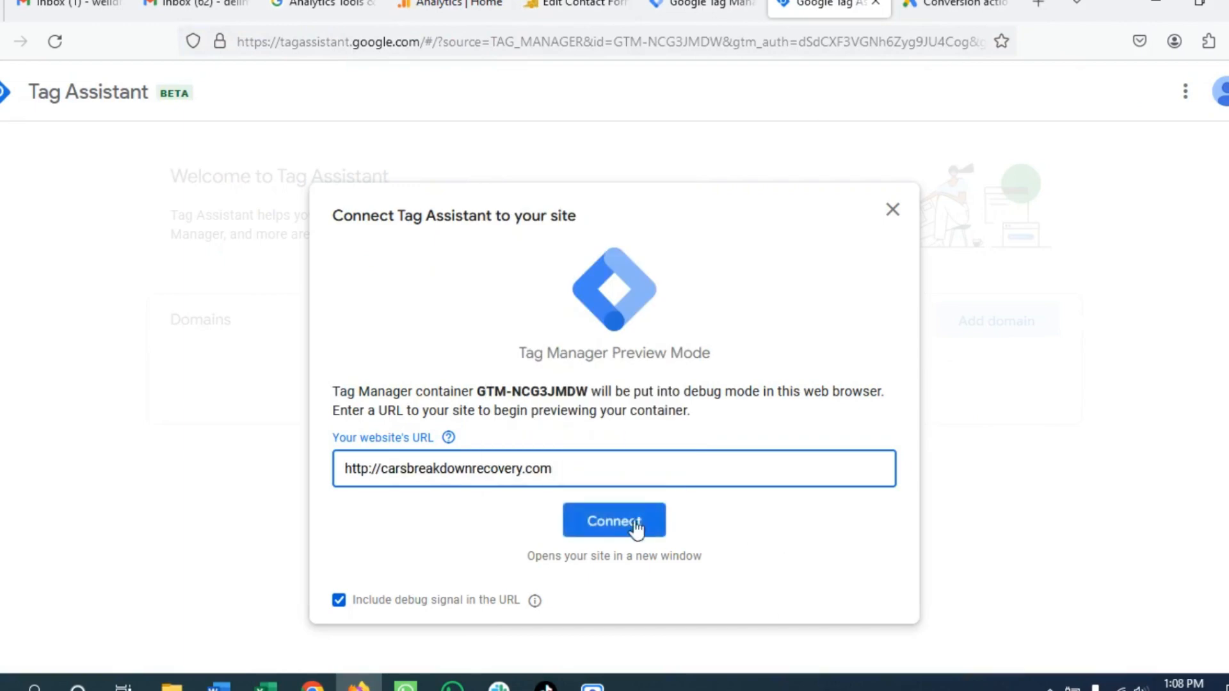
pyautogui.click(611, 526)
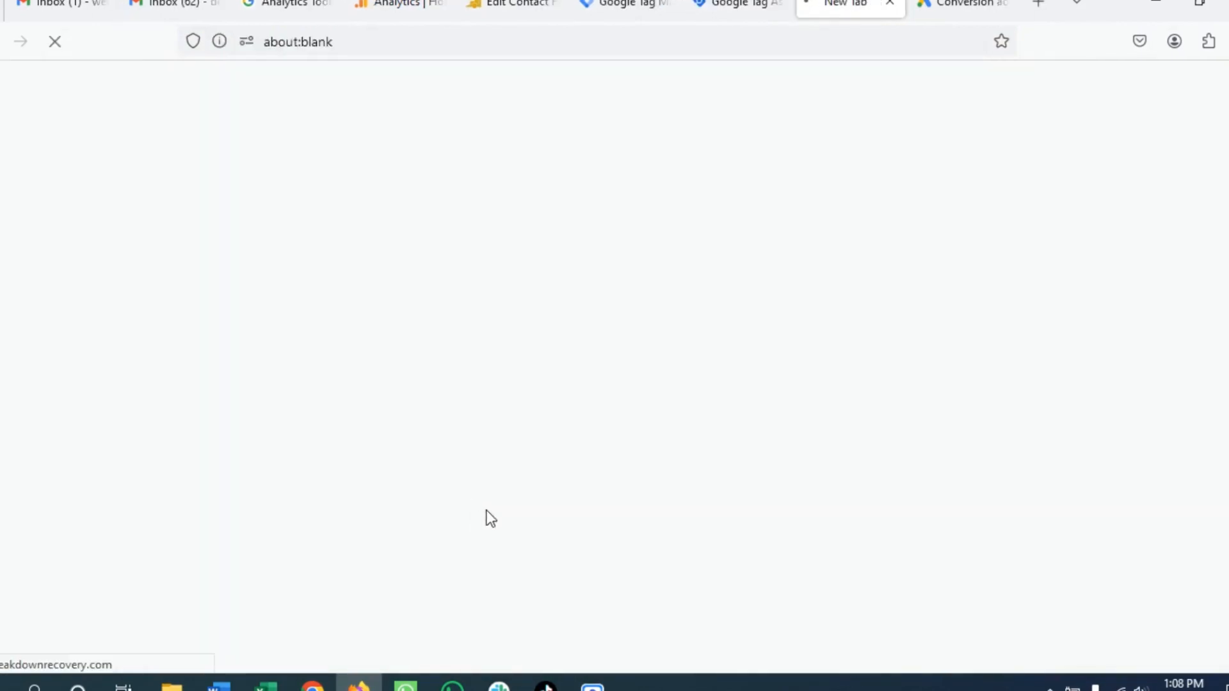
# - Continue into the connected Tag Assistant session and review which container tags have fired and which have not
pyautogui.click(747, 4)
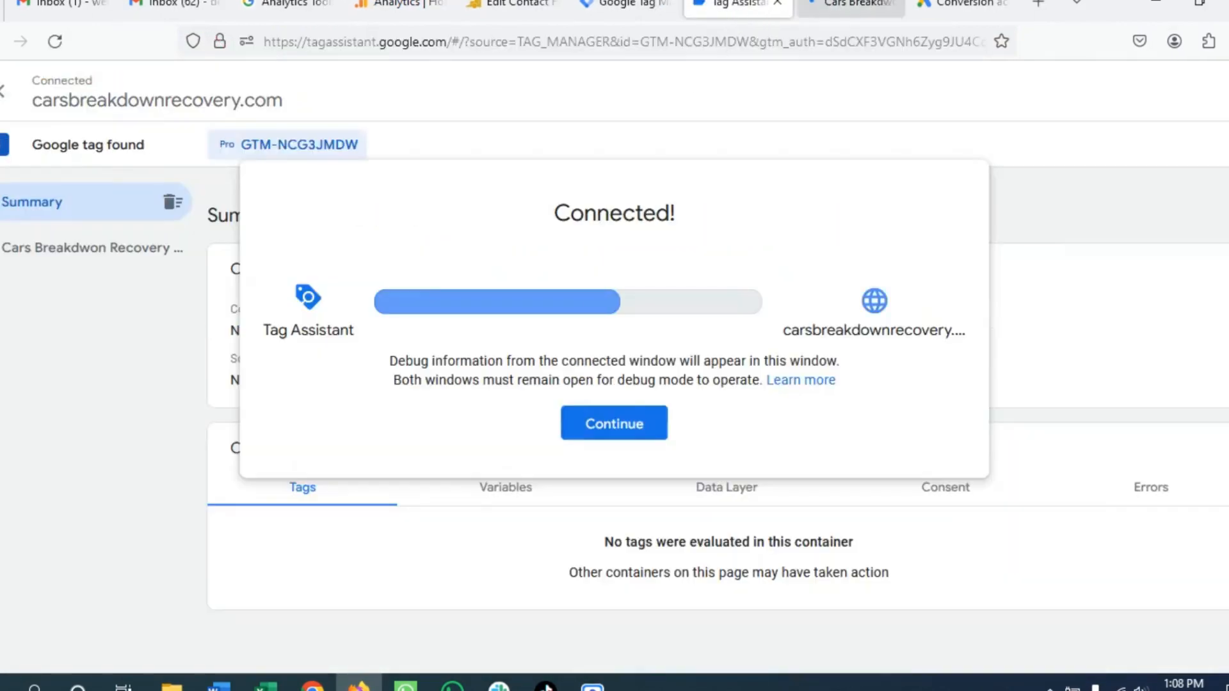
pyautogui.click(846, 4)
pyautogui.click(738, 4)
pyautogui.click(608, 428)
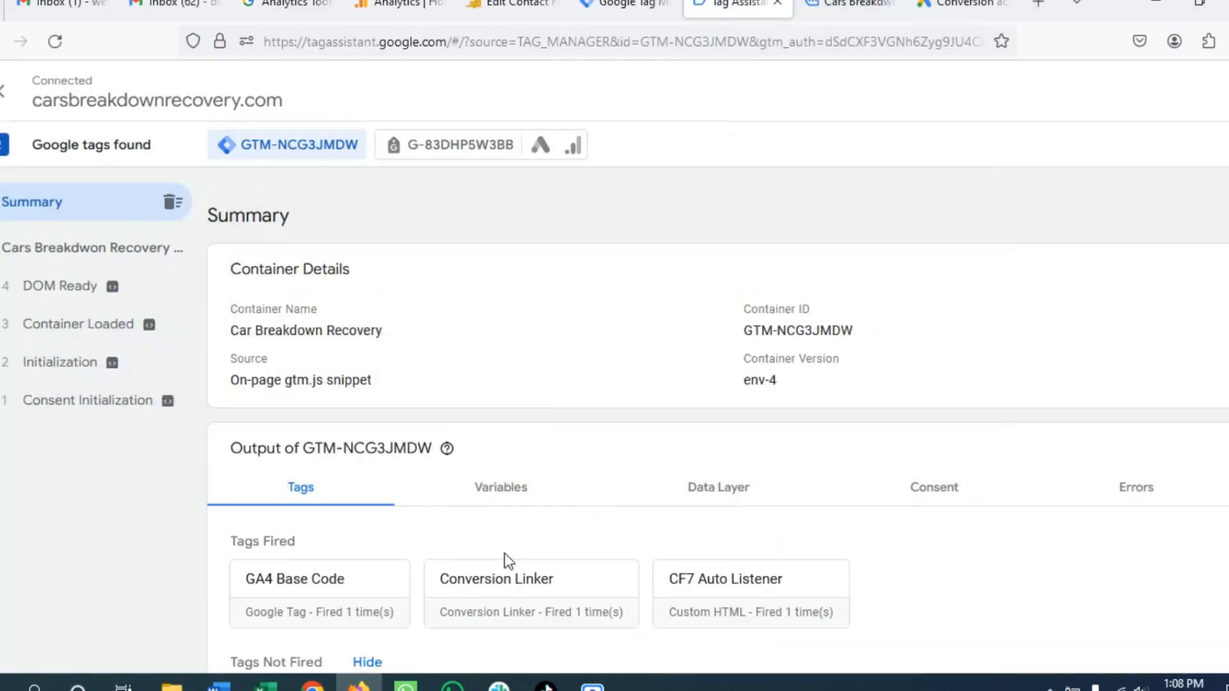
pyautogui.scroll(-2, 505, 553)
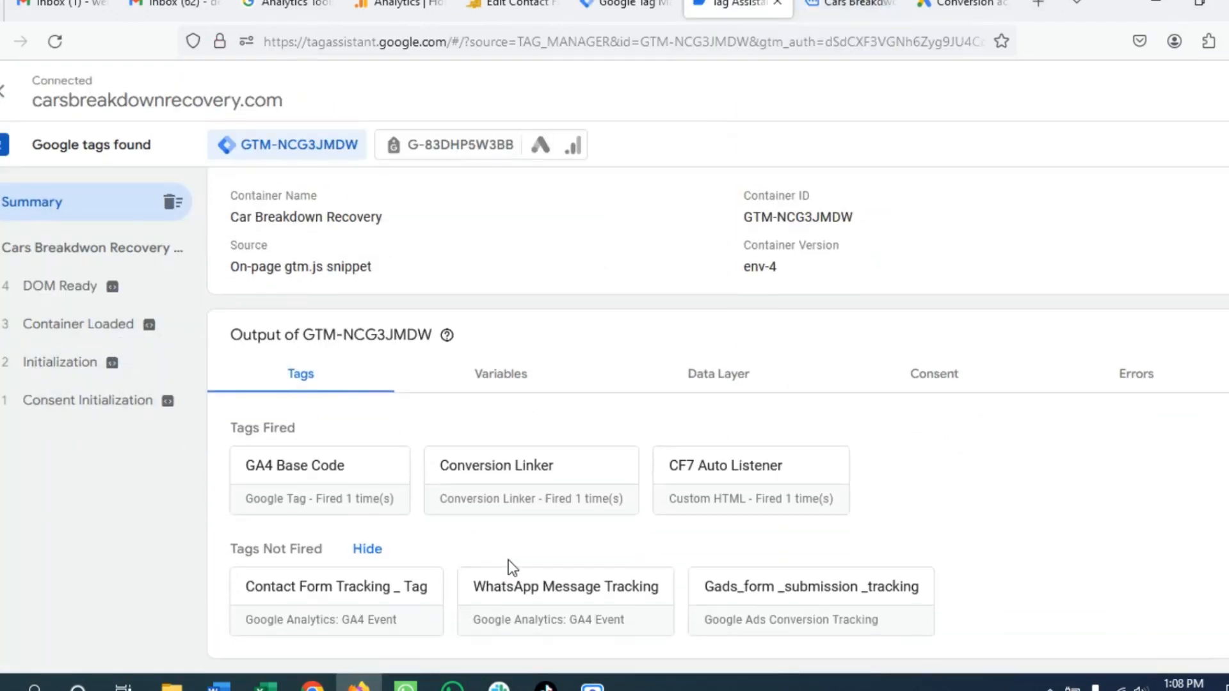
pyautogui.scroll(2, 507, 561)
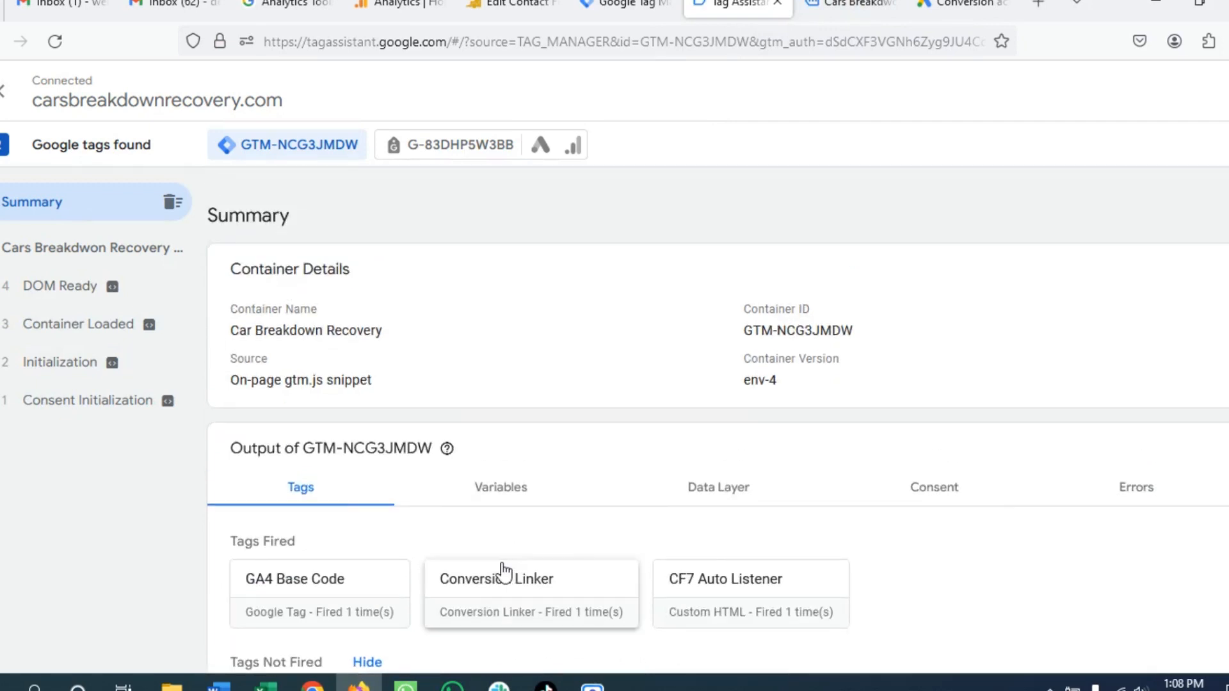
pyautogui.scroll(-2, 500, 565)
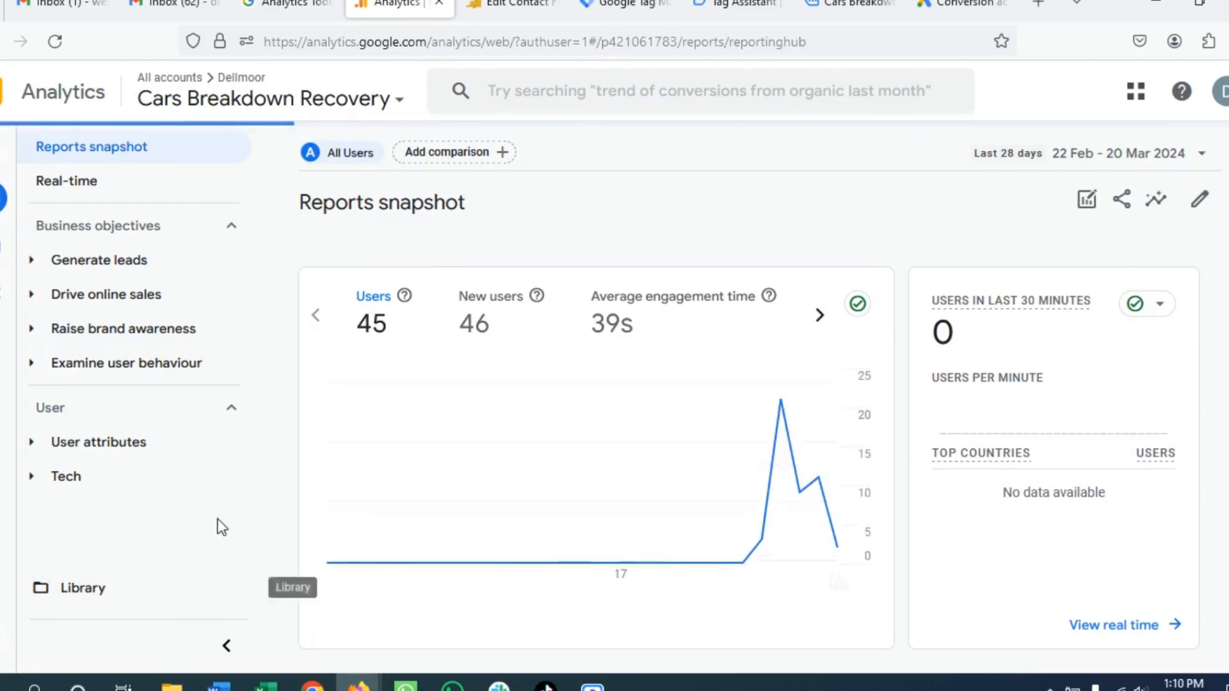
# - Open DebugView from the admin settings of the Cars Breakdown Recovery property
pyautogui.click(6, 632)
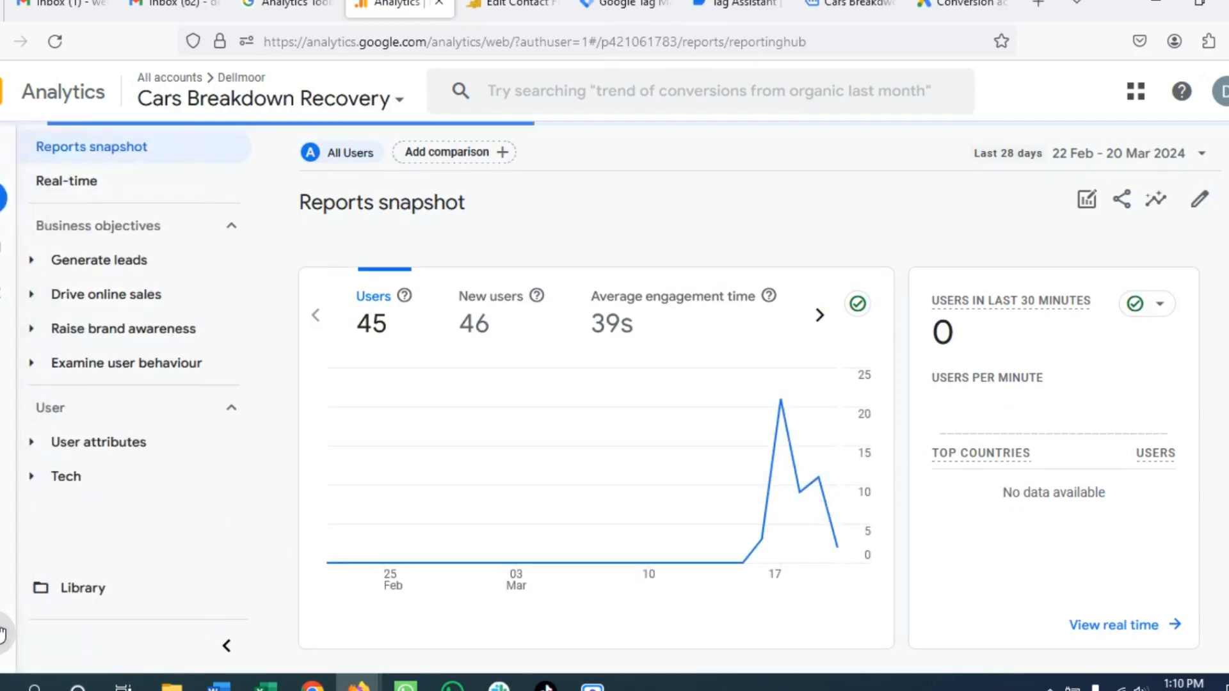
pyautogui.scroll(-10, 161, 473)
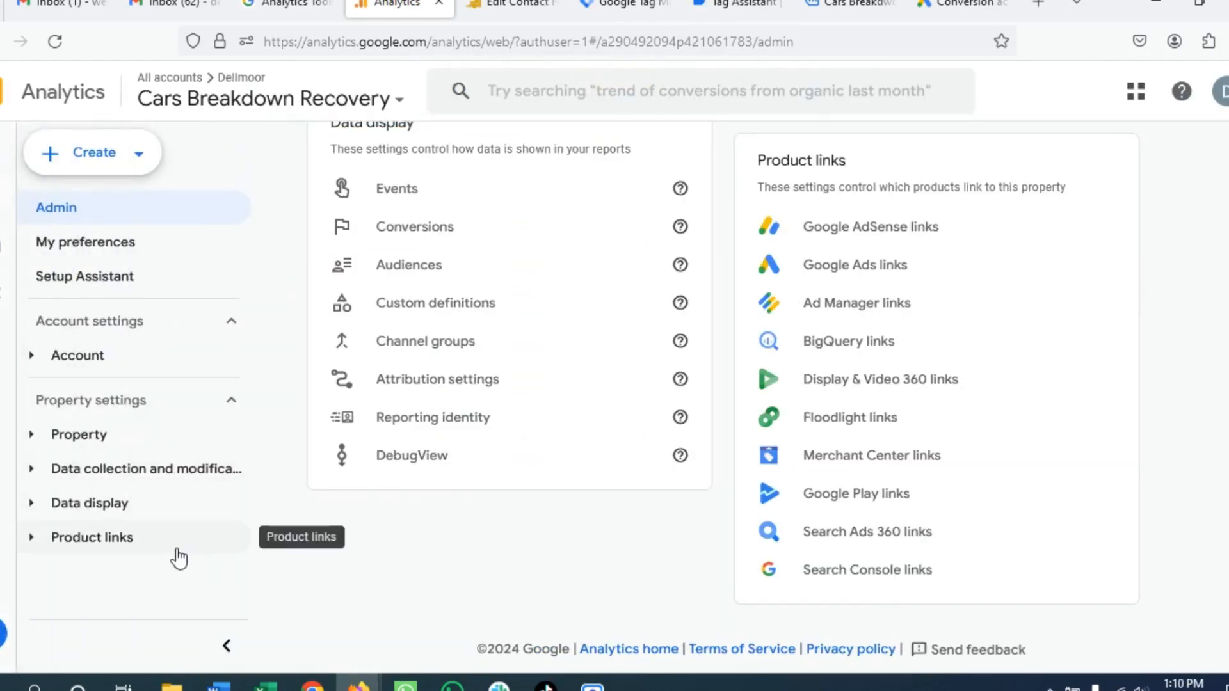
pyautogui.click(466, 459)
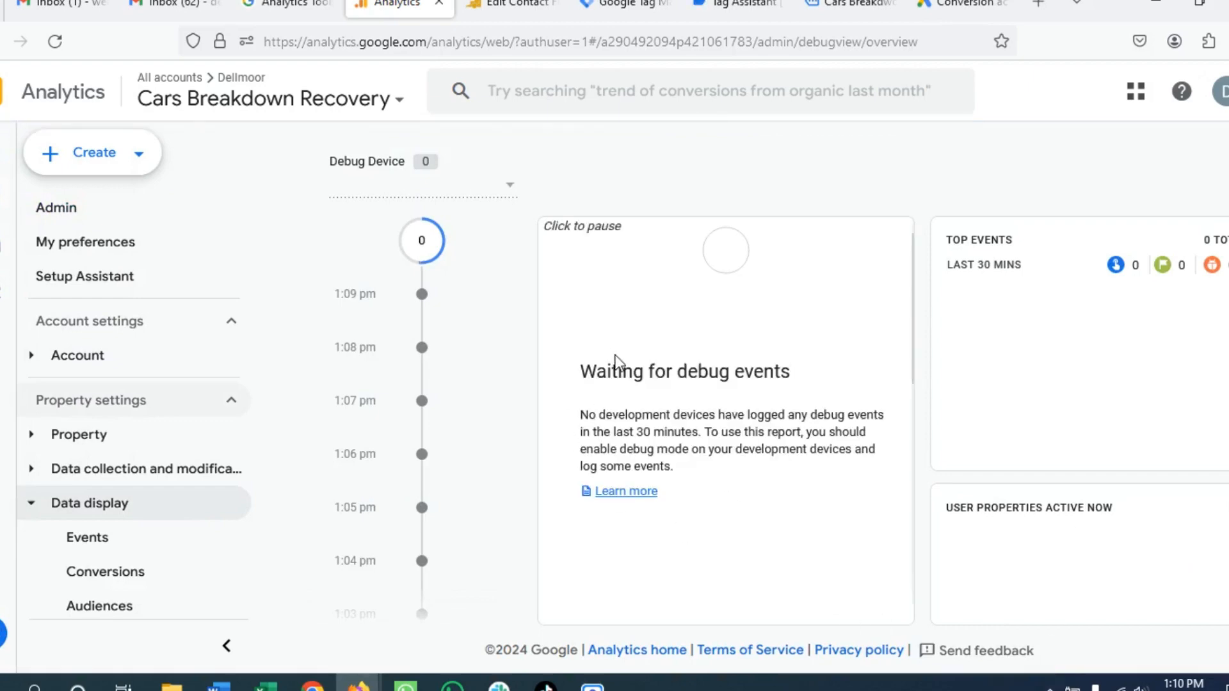
# - Switch from Tag Assistant to the connected Cars Breakdown Recovery website and open its Get A Quote booking form page
pyautogui.click(742, 5)
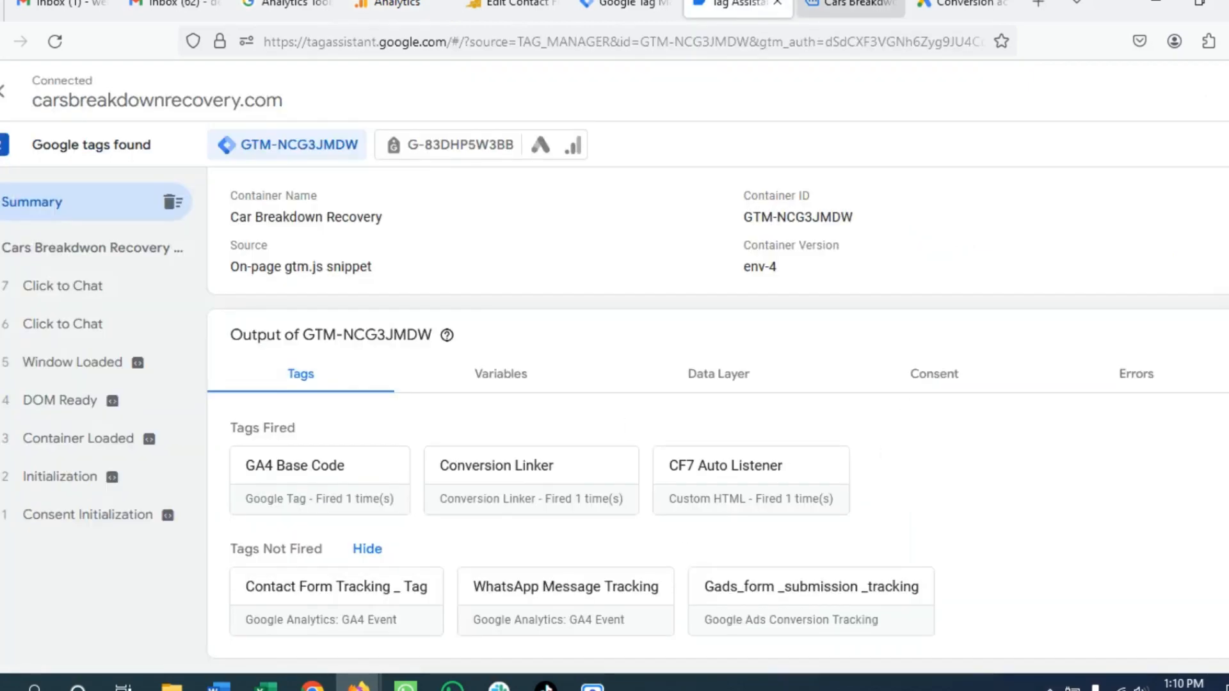
pyautogui.click(851, 5)
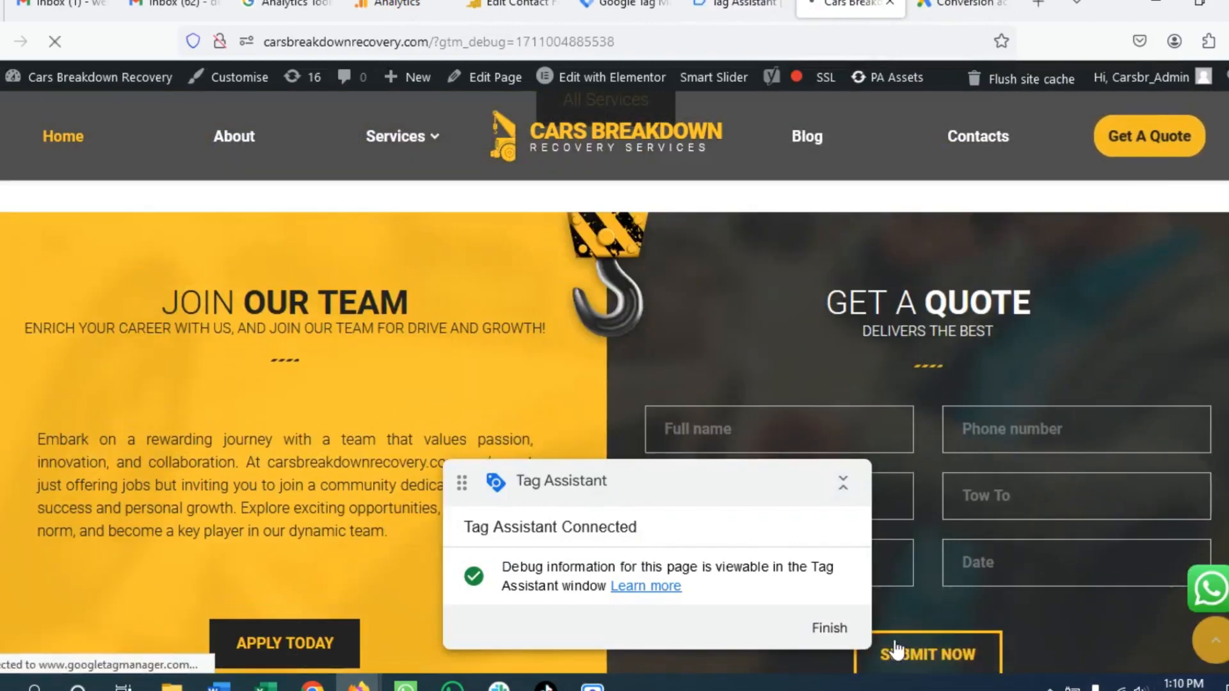
pyautogui.click(896, 650)
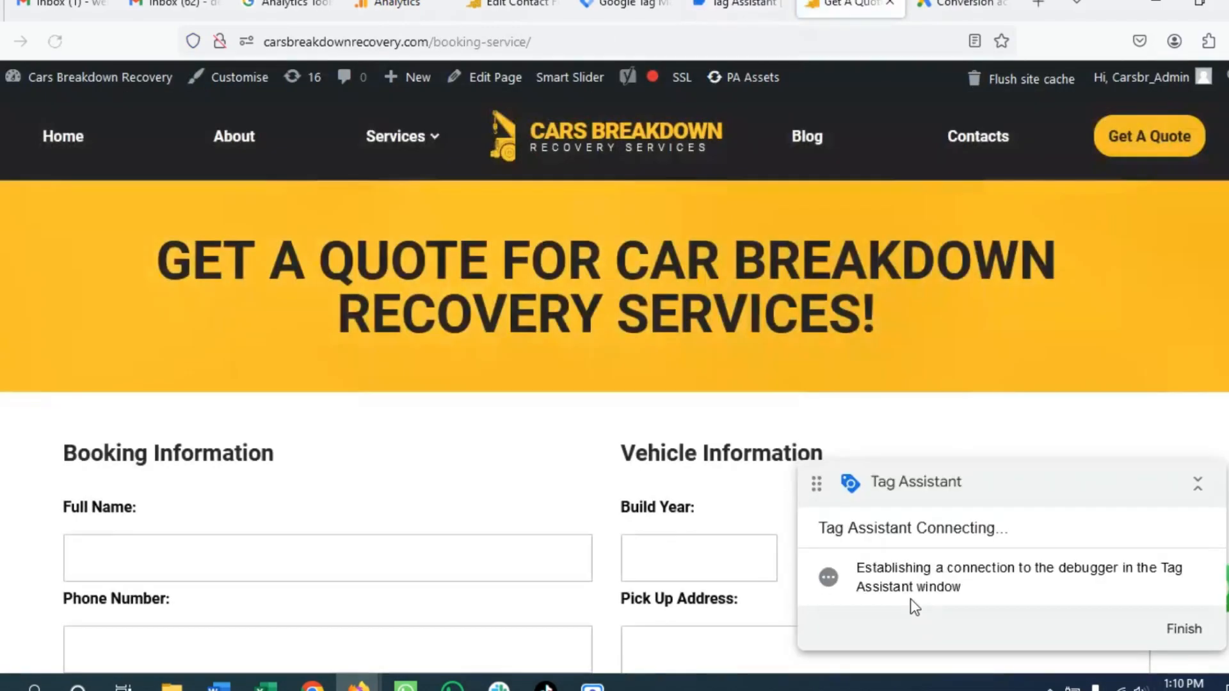
pyautogui.scroll(-5, 234, 363)
# - Check Analytics DebugView and the Tag Assistant summary for events recorded from the booking page visit
pyautogui.click(666, 4)
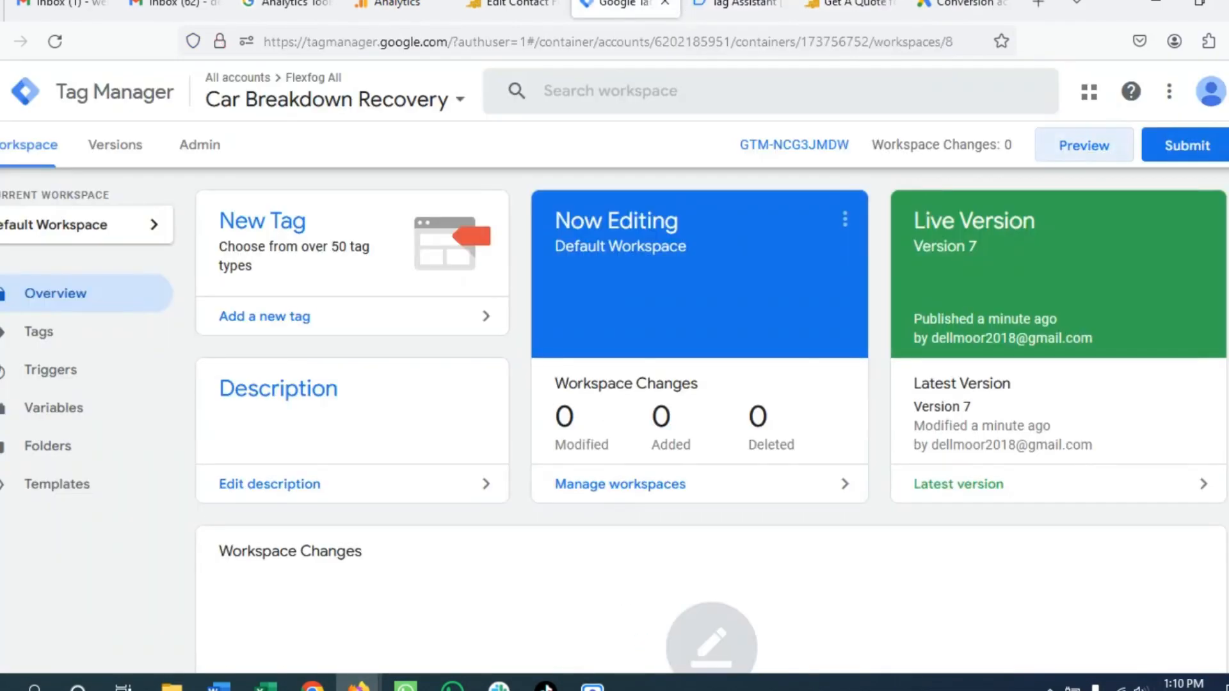
pyautogui.click(749, 7)
pyautogui.click(413, 7)
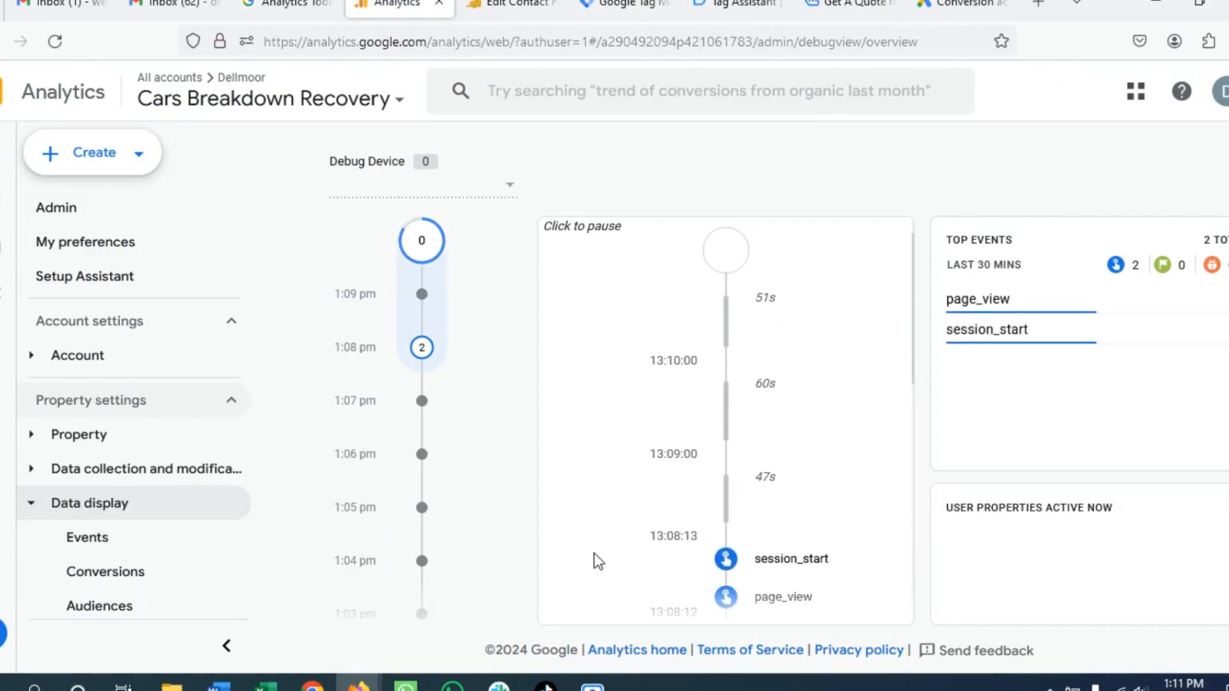
pyautogui.click(730, 9)
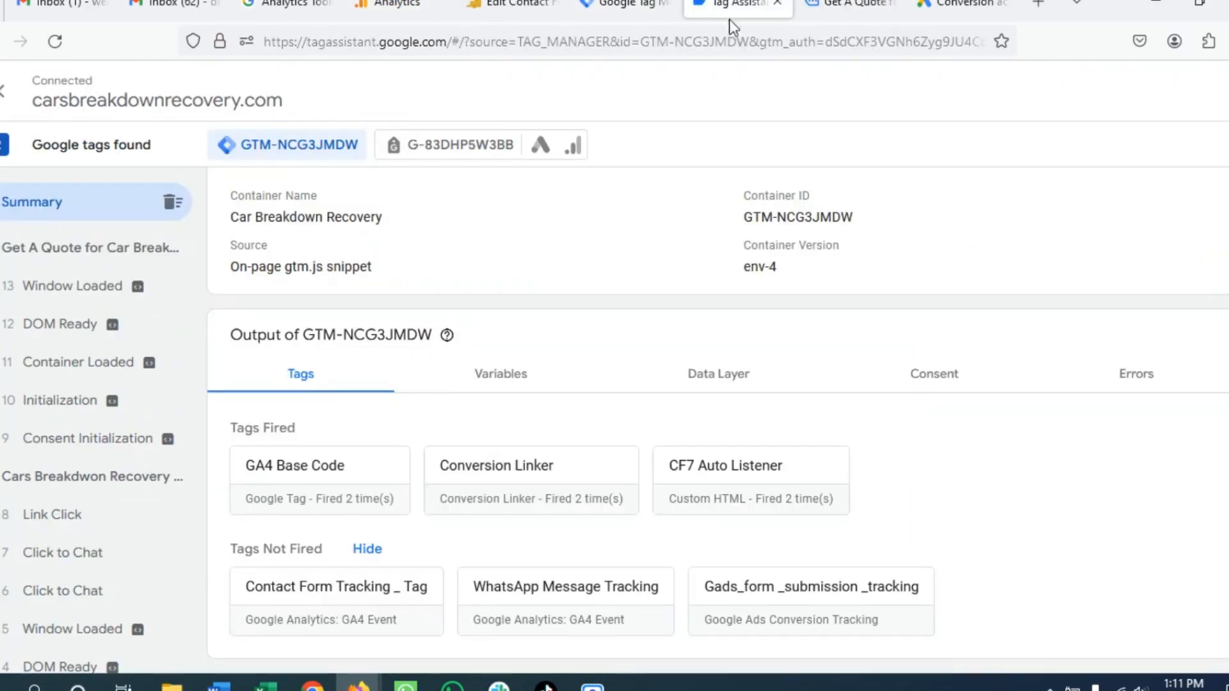
# - Fill in the booking form's full name, phone number and email with test details, and select the Mid Term Service (MTS) offer
pyautogui.click(850, 5)
pyautogui.scroll(5, 137, 266)
pyautogui.scroll(-3, 236, 513)
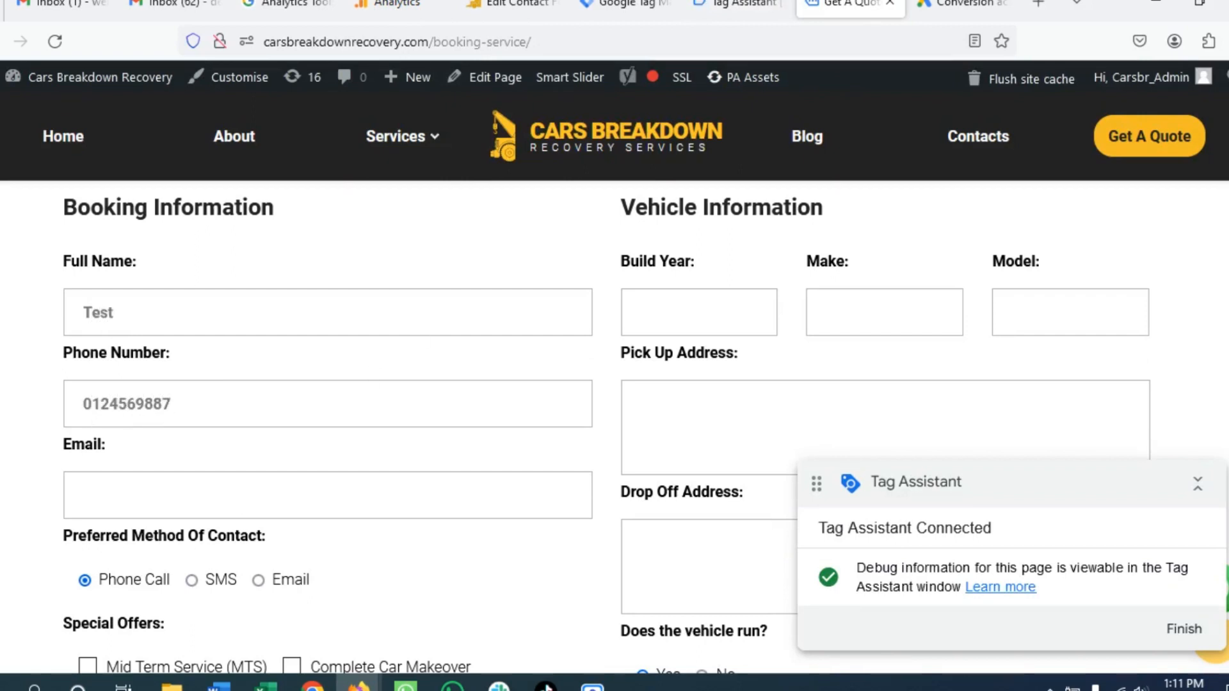
pyautogui.scroll(-2, 282, 439)
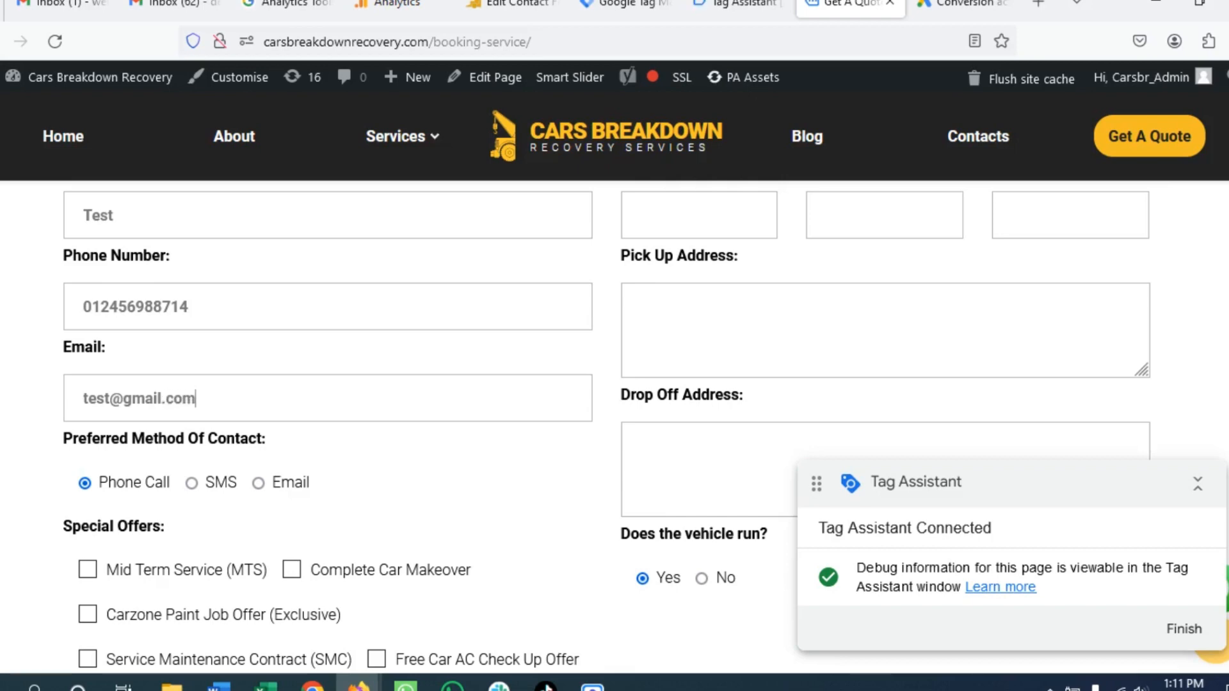
pyautogui.scroll(-3, 276, 489)
pyautogui.scroll(-3, 232, 396)
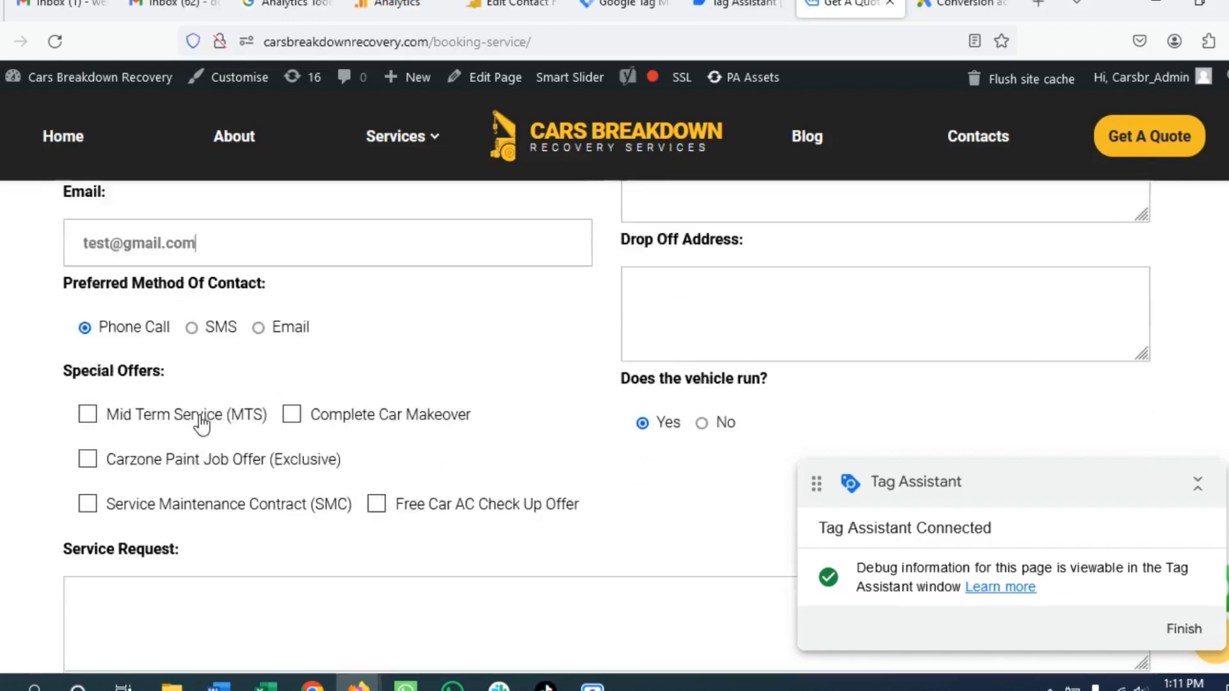
pyautogui.click(89, 377)
# - Enter "test" as the service request and set the request date to 03/22/2024 and the time to 16:00 - 17:00
pyautogui.scroll(-8, 116, 345)
pyautogui.click(143, 294)
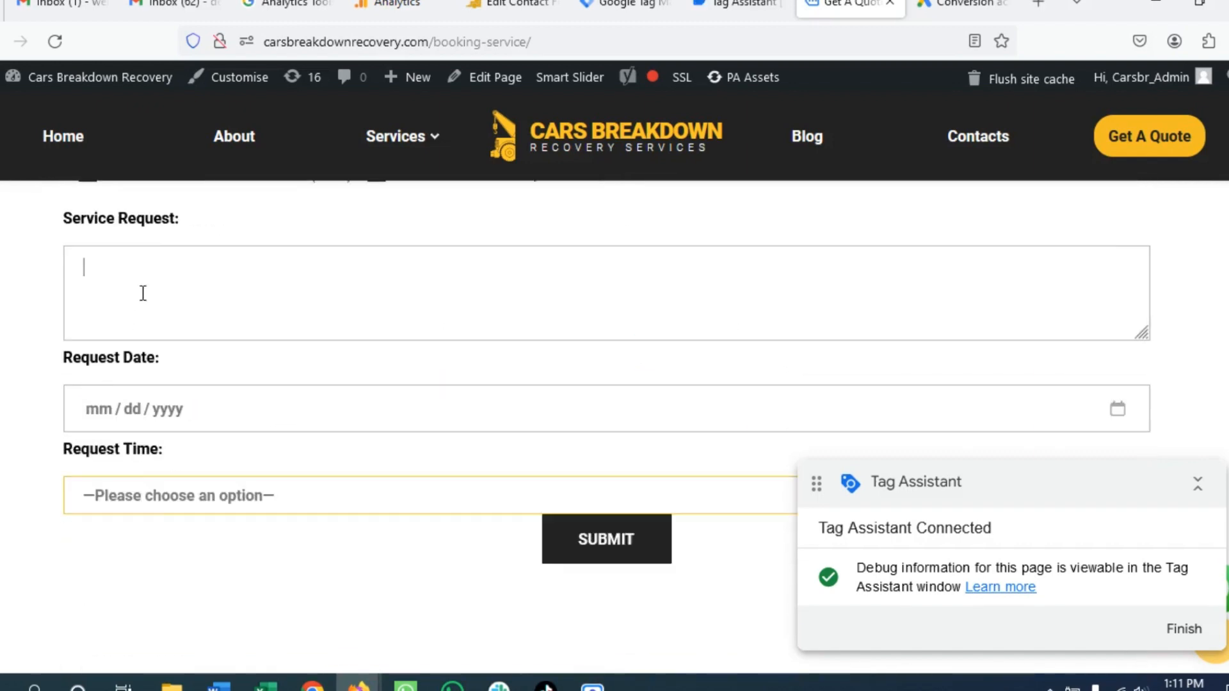
pyautogui.click(220, 427)
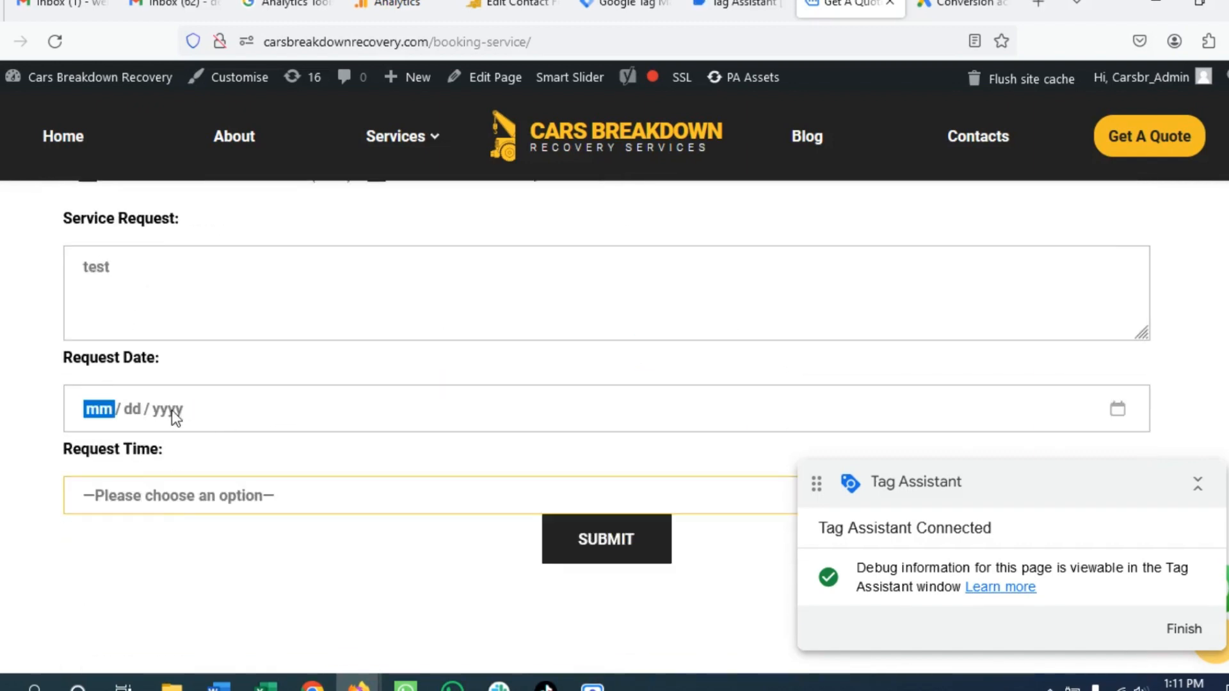
pyautogui.click(1142, 409)
pyautogui.click(256, 266)
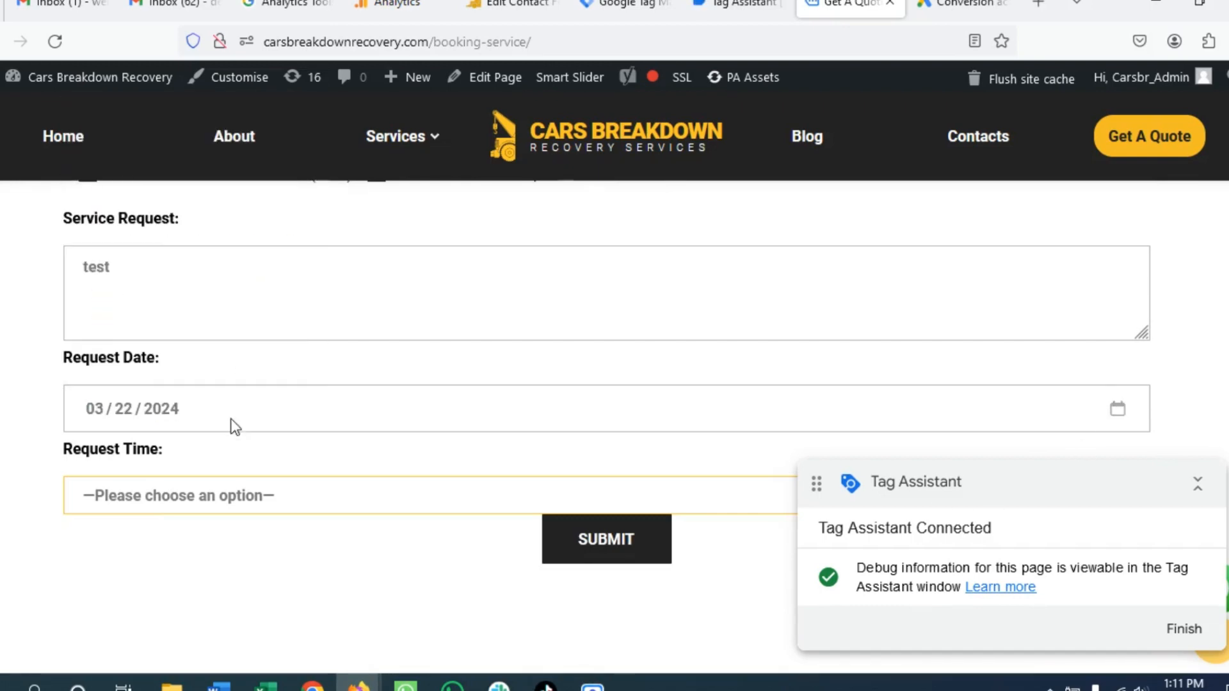
pyautogui.click(198, 498)
pyautogui.click(125, 367)
# - Complete the required vehicle information with build year 2021, make 10 and model 1250
pyautogui.scroll(10, 447, 470)
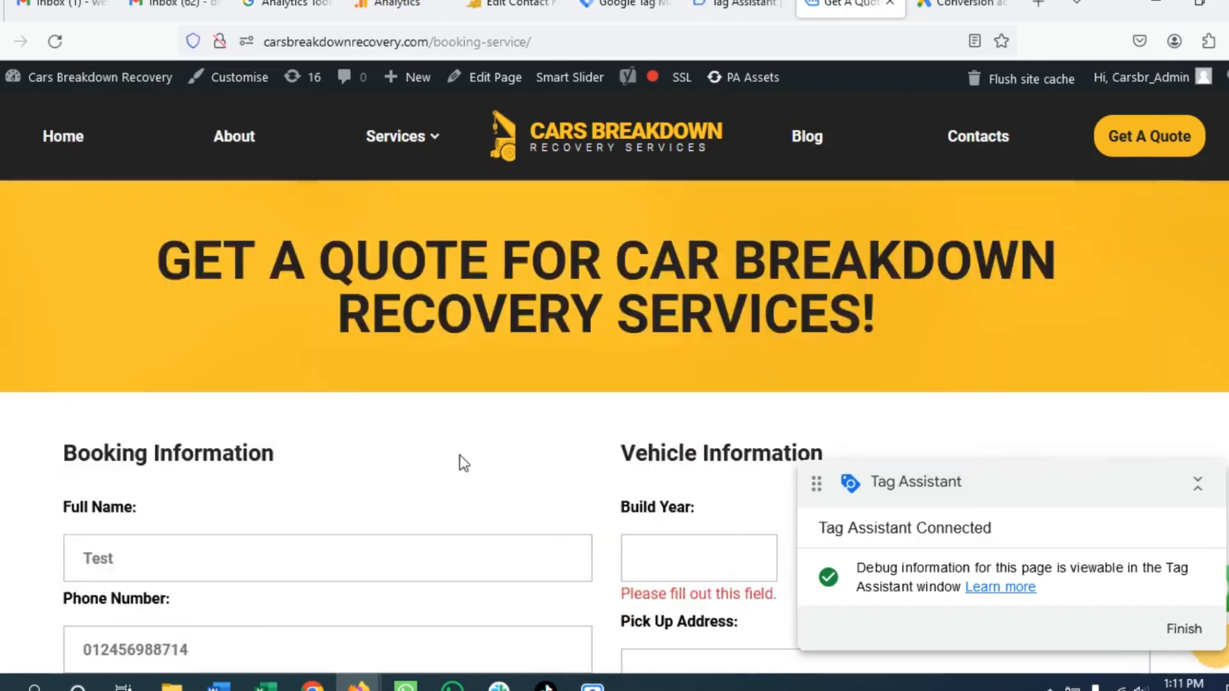
pyautogui.scroll(-4, 462, 462)
pyautogui.scroll(1, 662, 404)
pyautogui.scroll(2, 662, 405)
pyautogui.click(674, 399)
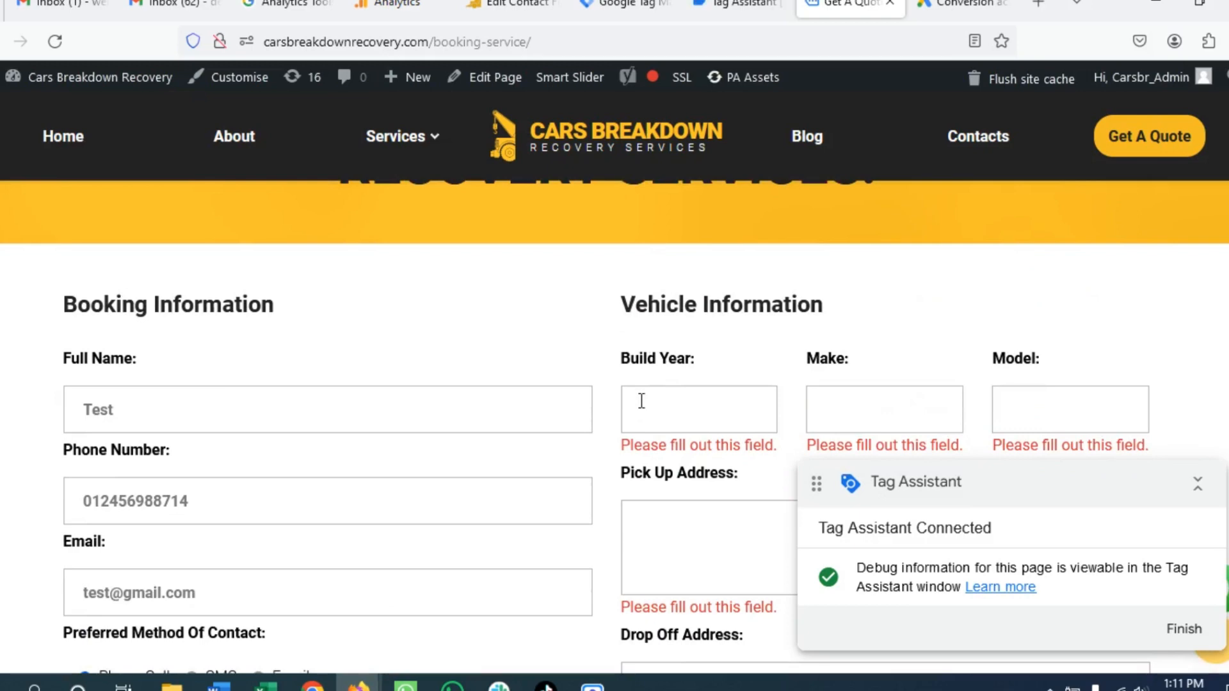
pyautogui.write('2021')
pyautogui.click(918, 409)
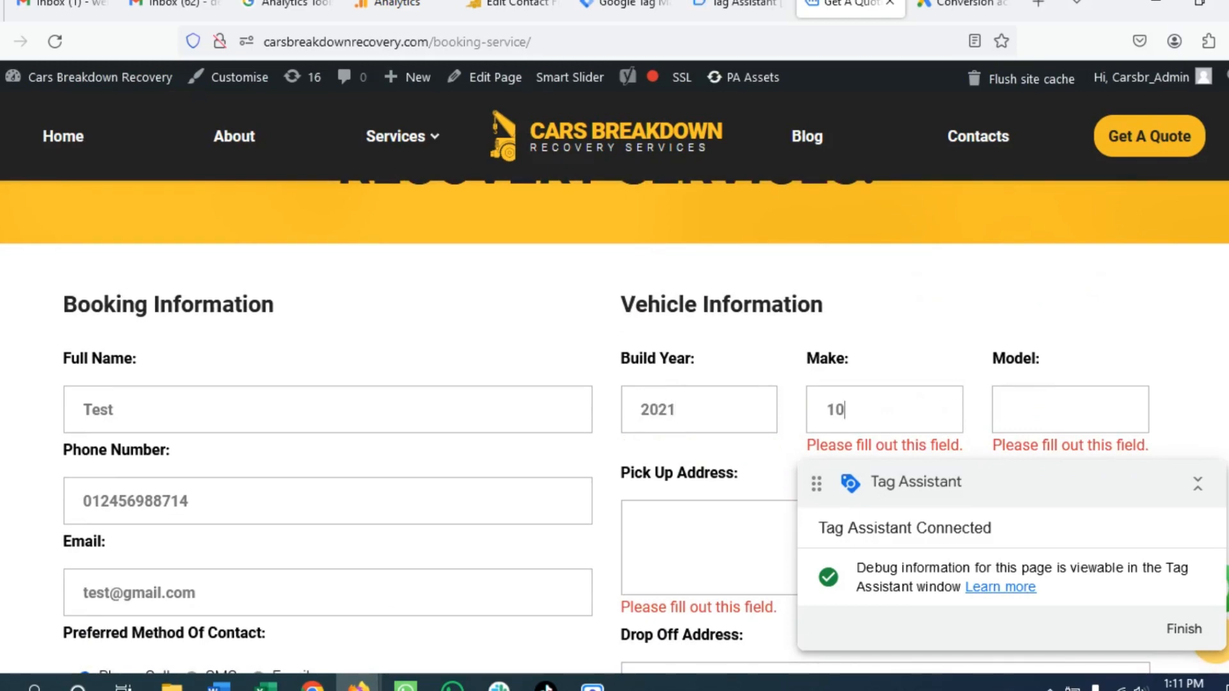
pyautogui.click(1099, 410)
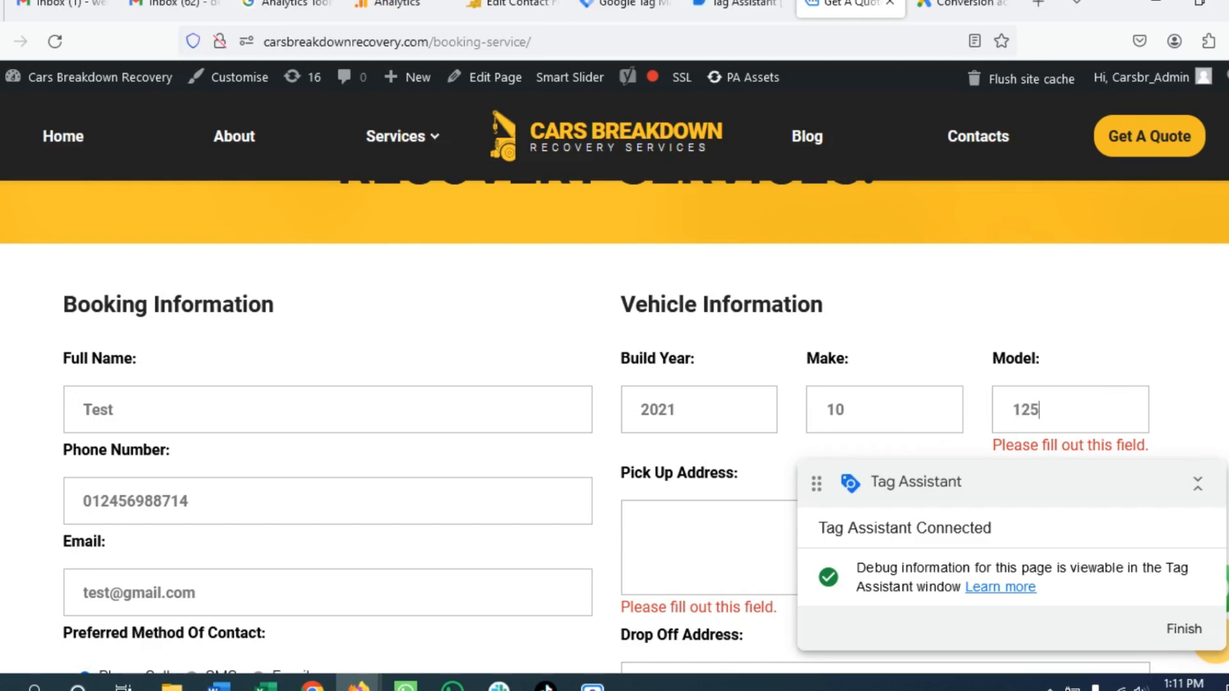
# - Enter "test" as the pick-up address and fill in the drop-off address
pyautogui.scroll(-2, 1114, 403)
pyautogui.click(743, 333)
pyautogui.write('tes')
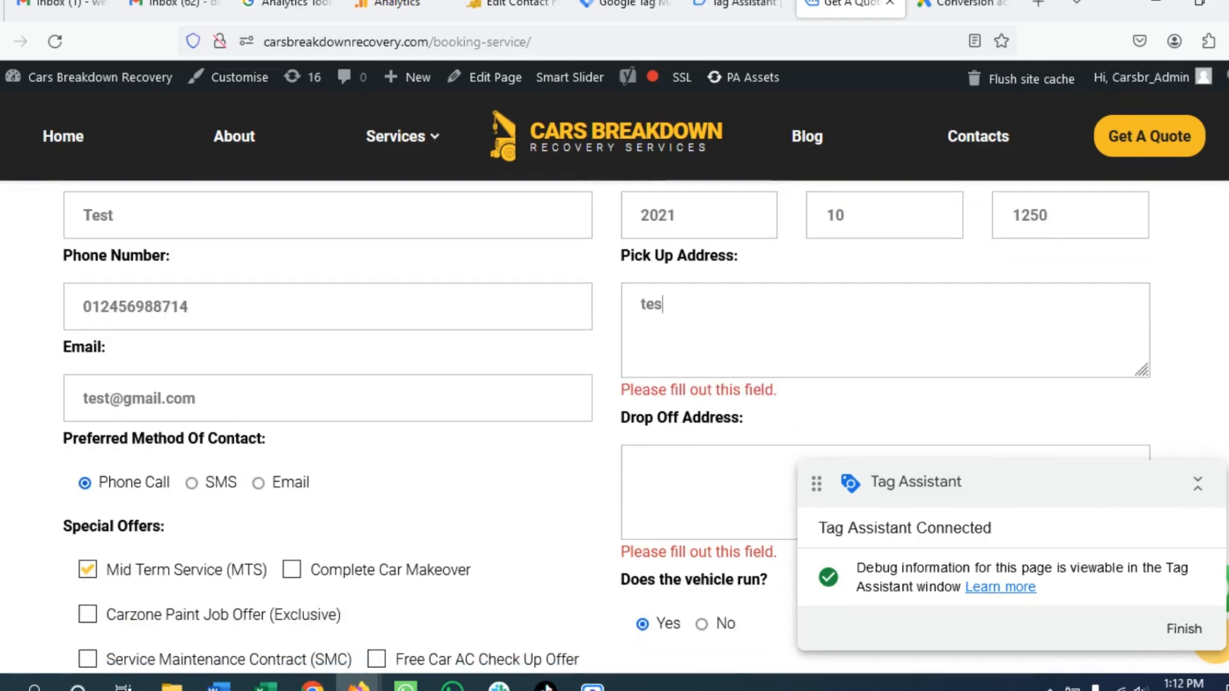
pyautogui.write('t')
pyautogui.click(686, 468)
pyautogui.scroll(-3, 686, 460)
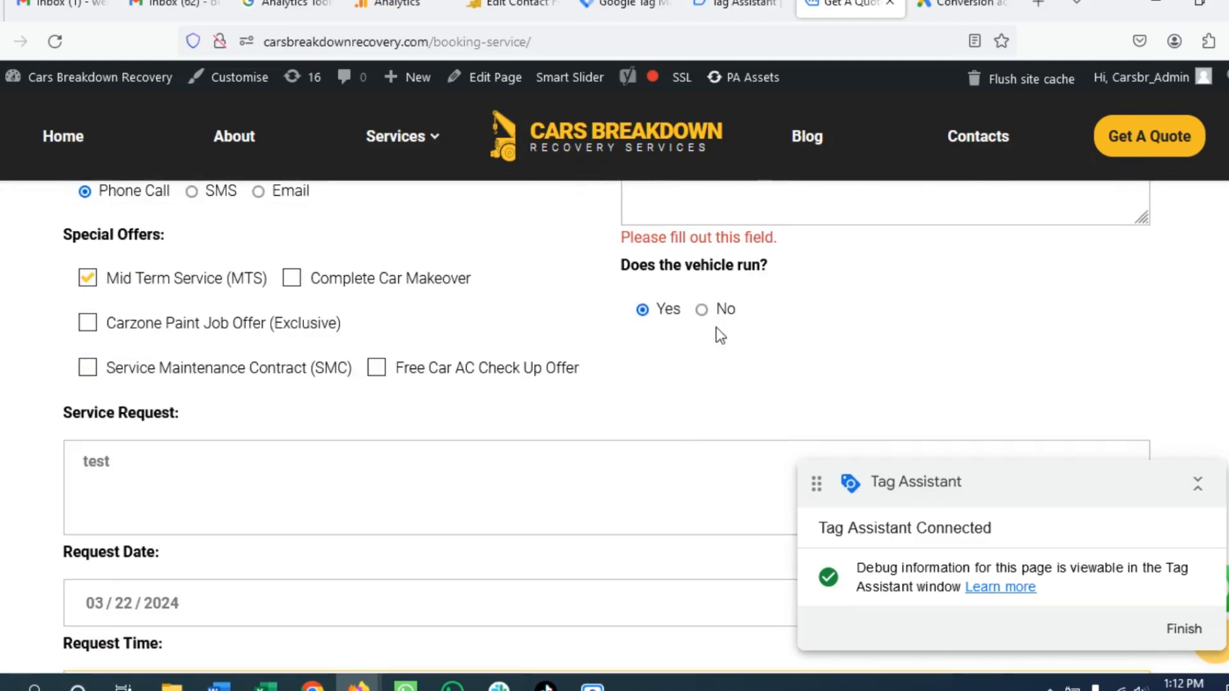
pyautogui.click(917, 344)
# - Submit the completed booking form and review in Tag Assistant which tags have fired and which have not
pyautogui.scroll(4, 832, 365)
pyautogui.scroll(-9, 544, 429)
pyautogui.scroll(4, 584, 469)
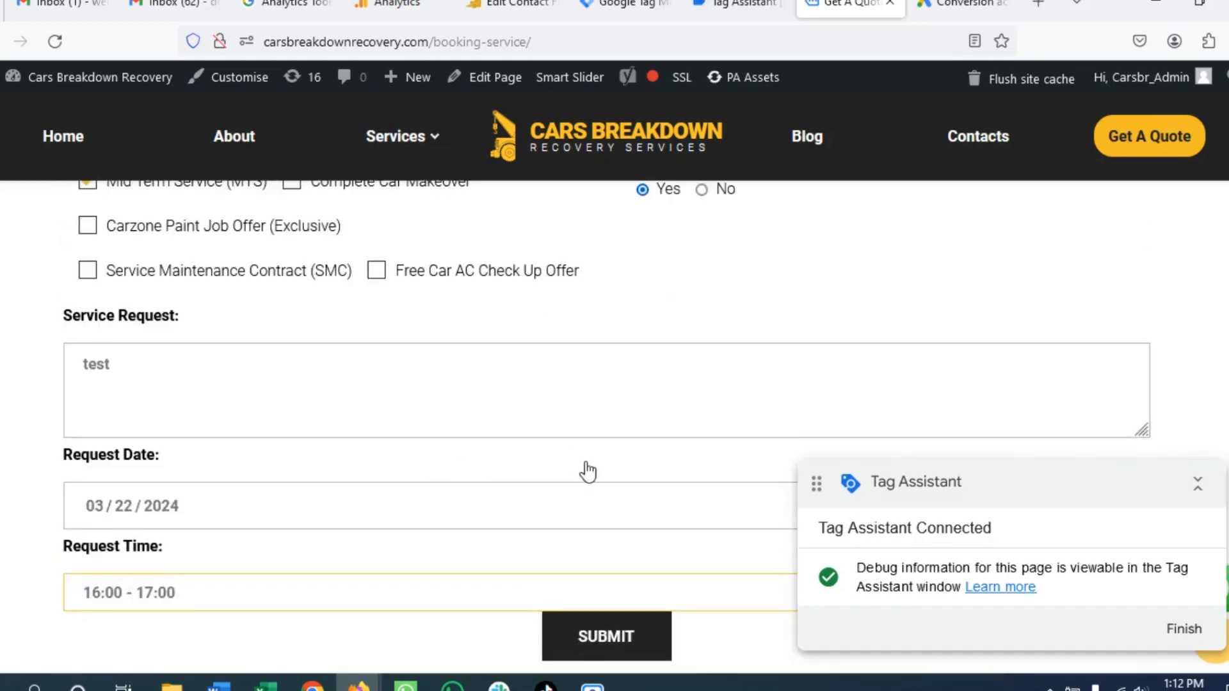
pyautogui.scroll(-3, 683, 348)
pyautogui.click(680, 346)
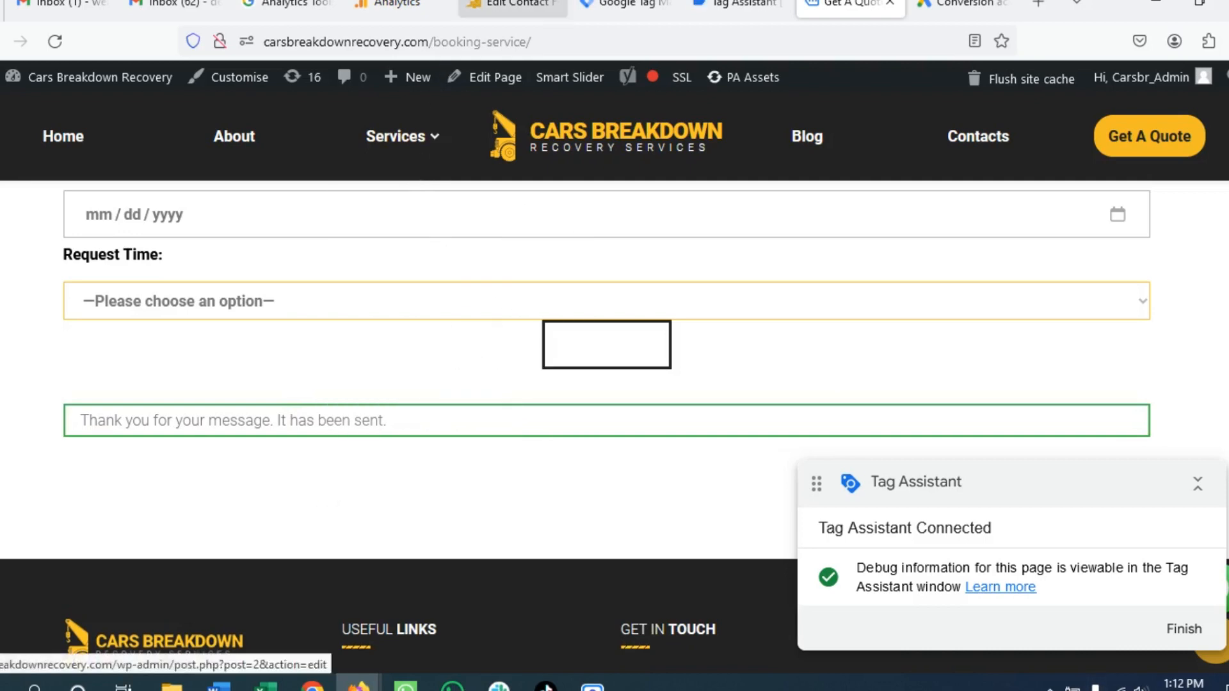
pyautogui.click(736, 4)
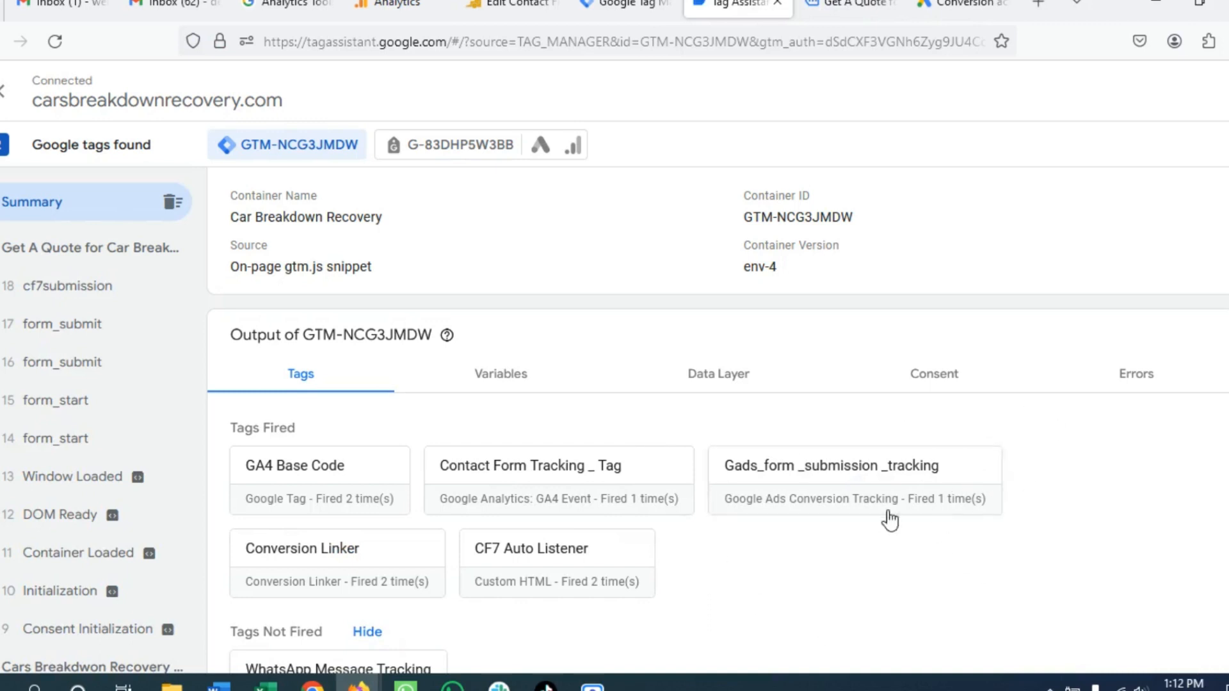
pyautogui.scroll(-2, 757, 491)
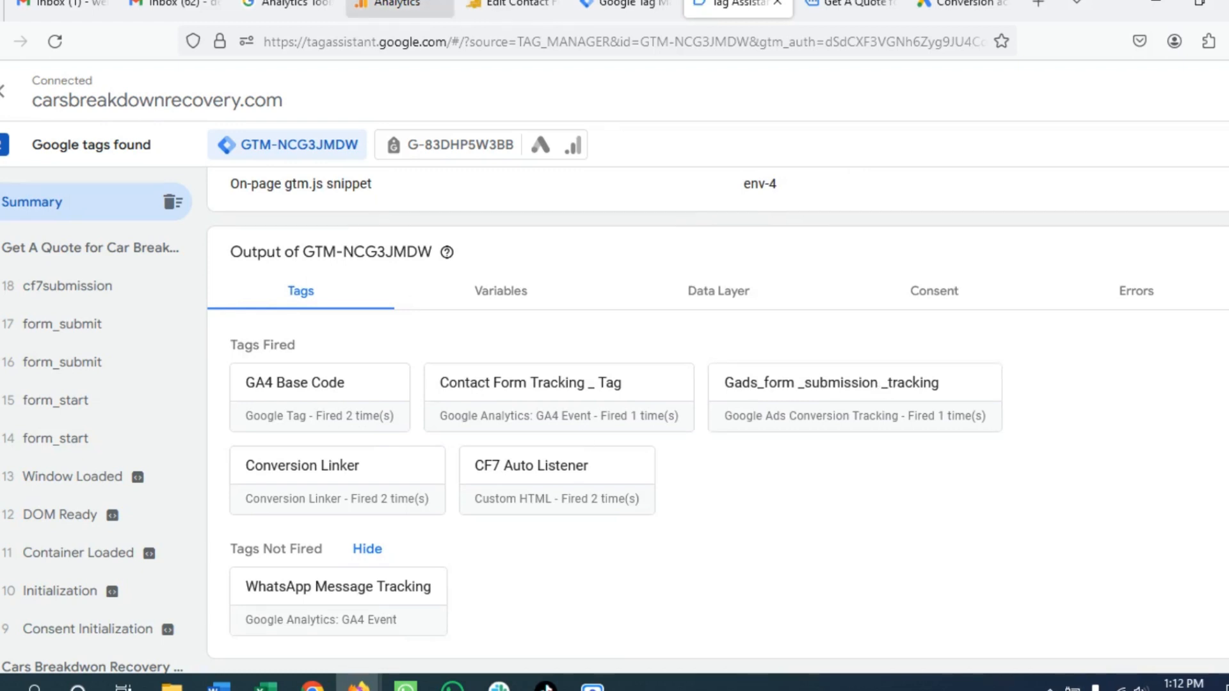
# - Switch to Analytics DebugView, open the contact_form_submission event in the timeline and expand its batch_ordering_id parameter
pyautogui.click(390, 5)
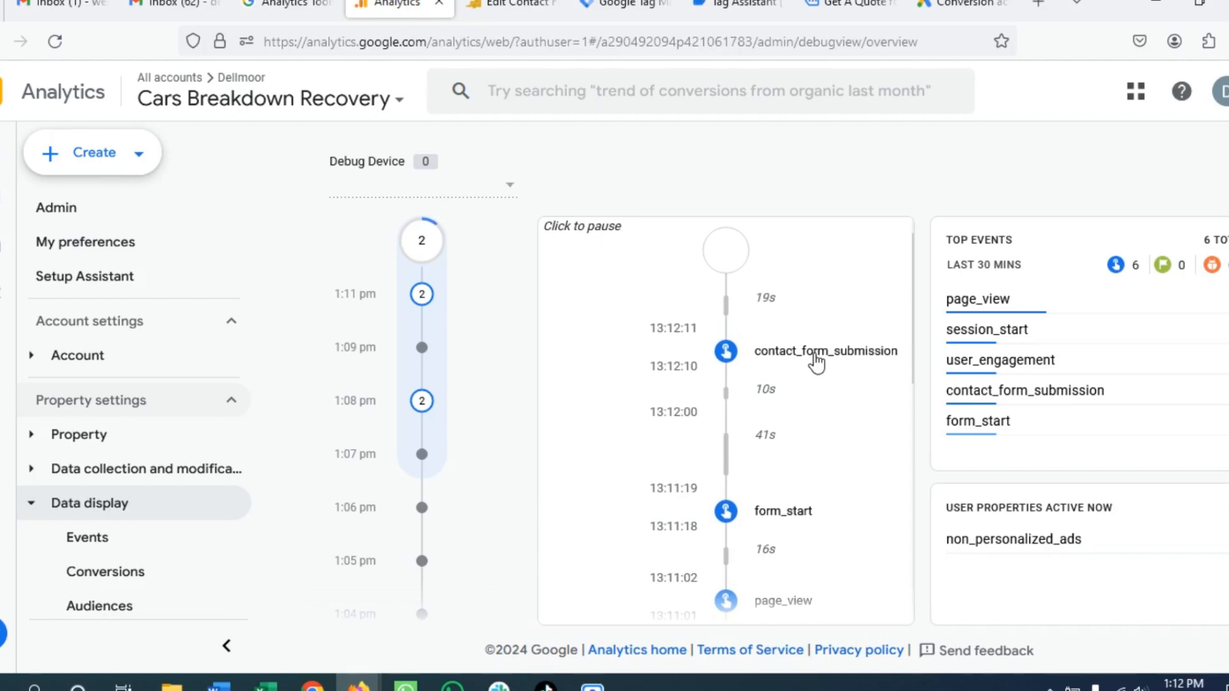
pyautogui.click(827, 364)
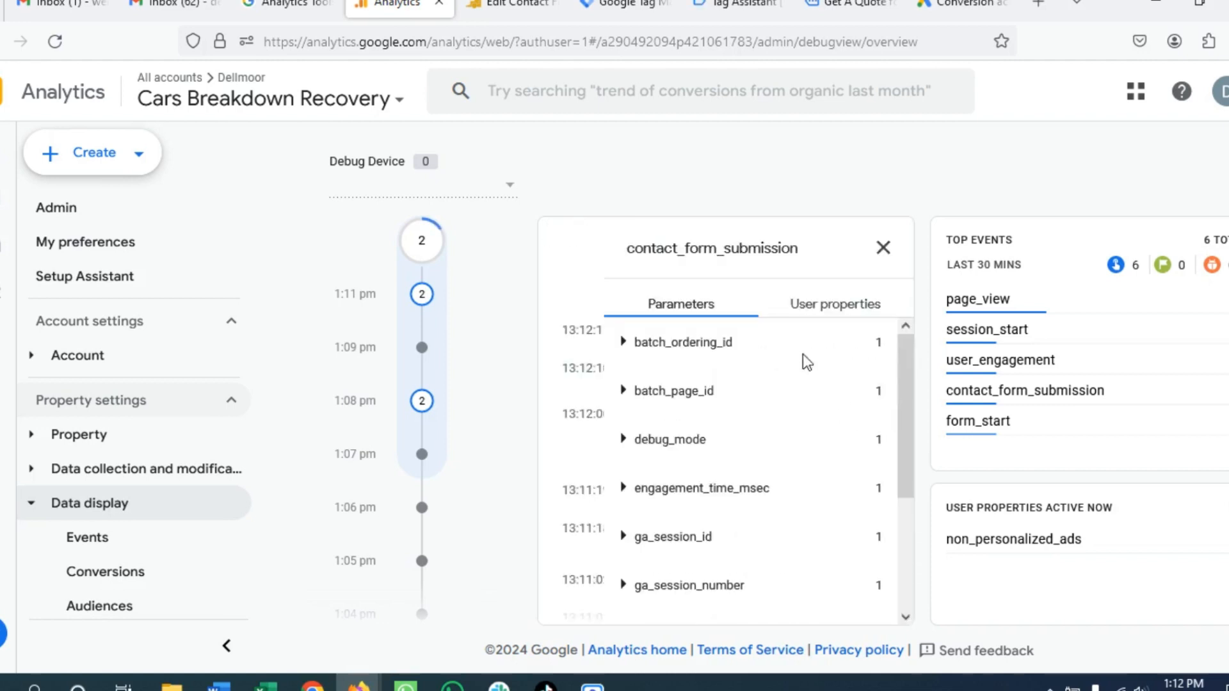
pyautogui.click(623, 343)
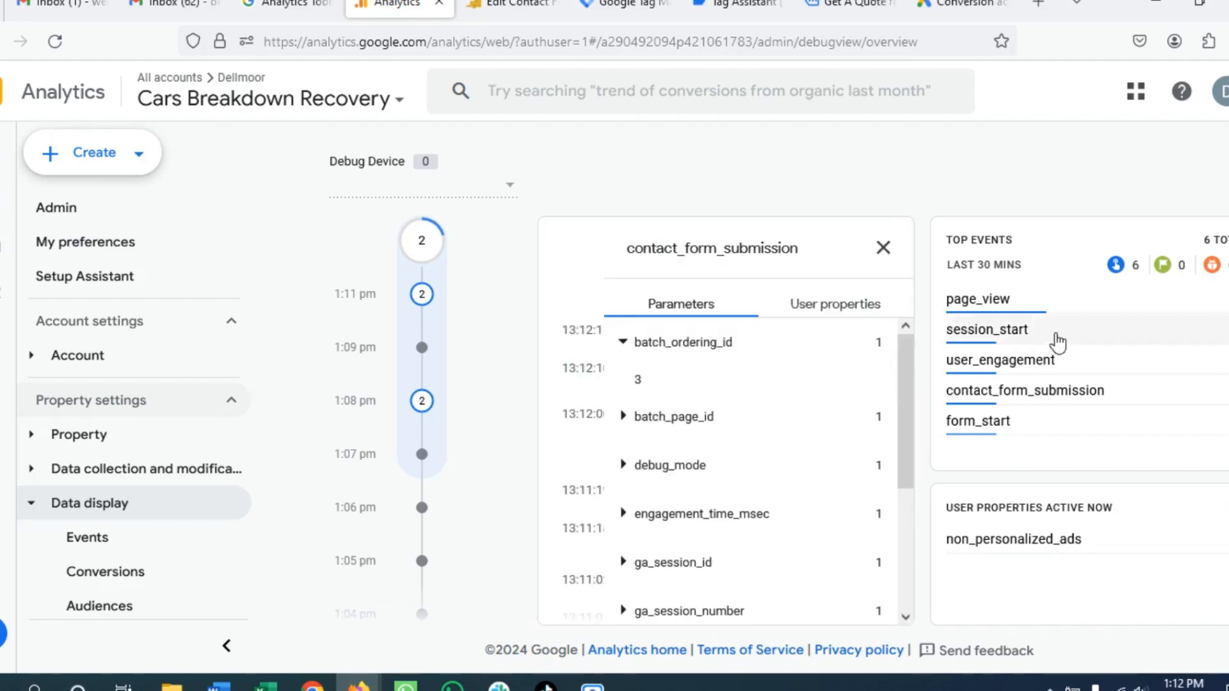
# - Open contact_form_submission from the top events and inspect its parameters, including engagement time, session number, ignore_referrer, page_location and page_referrer
pyautogui.click(1058, 398)
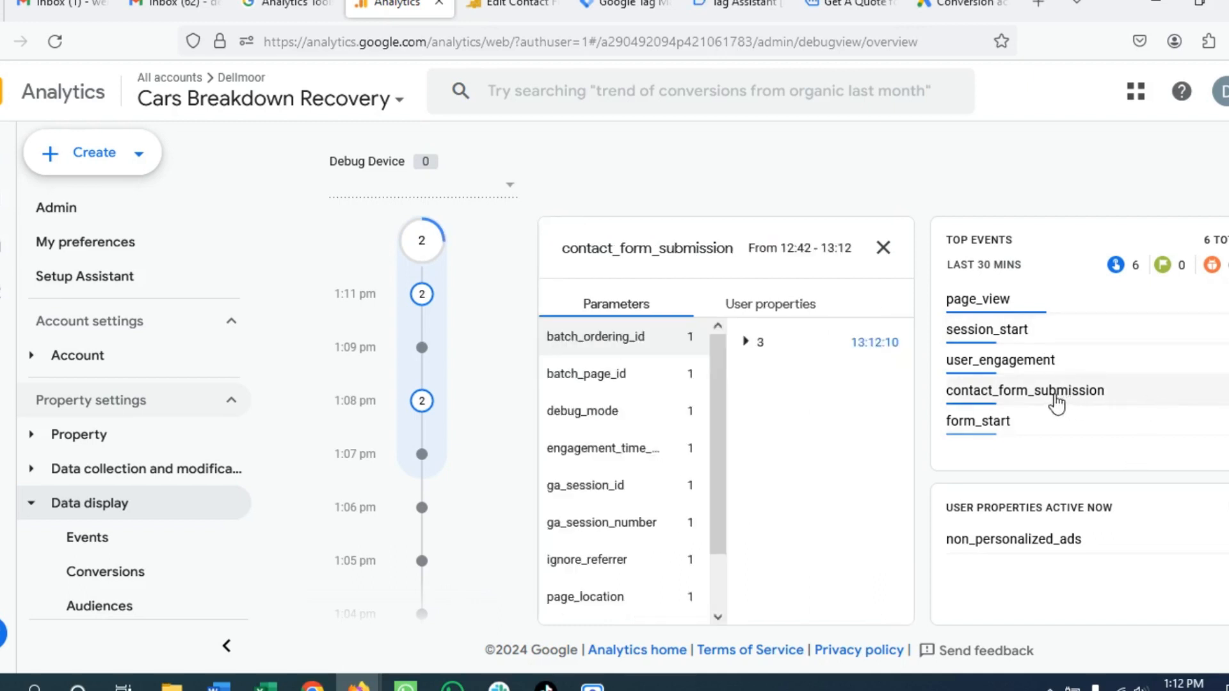
pyautogui.click(746, 342)
pyautogui.scroll(-2, 778, 492)
pyautogui.scroll(-1, 617, 503)
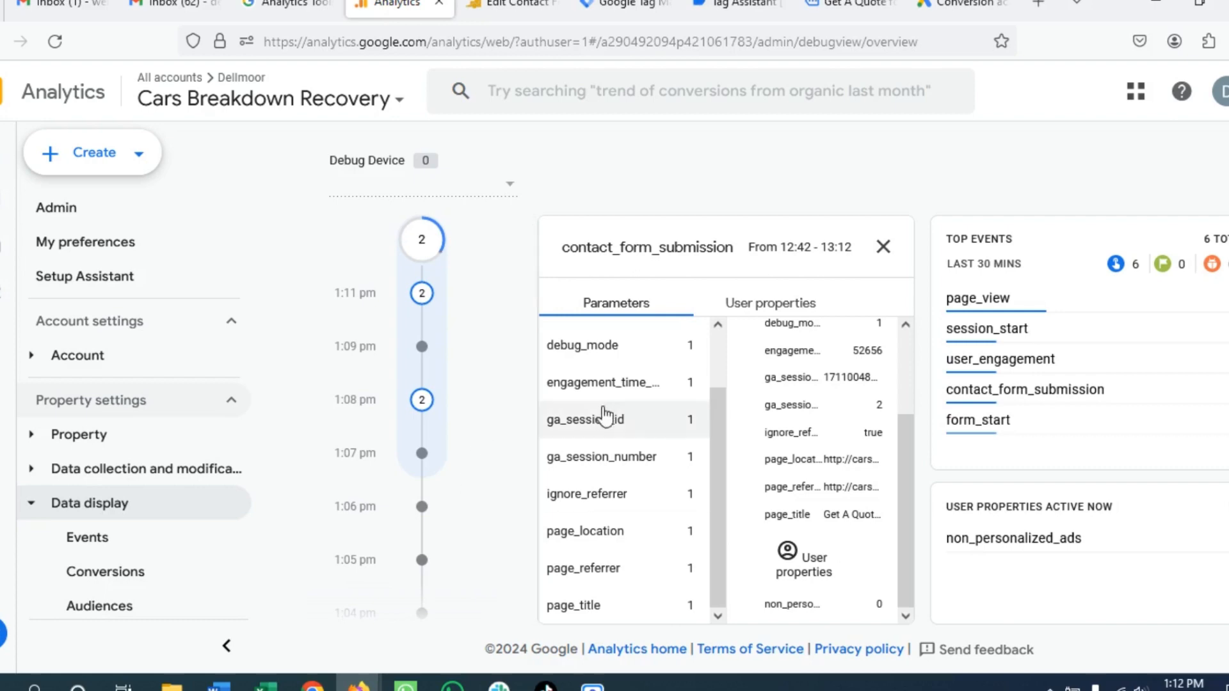
pyautogui.click(615, 382)
pyautogui.click(642, 467)
pyautogui.click(636, 501)
pyautogui.click(634, 536)
pyautogui.click(632, 560)
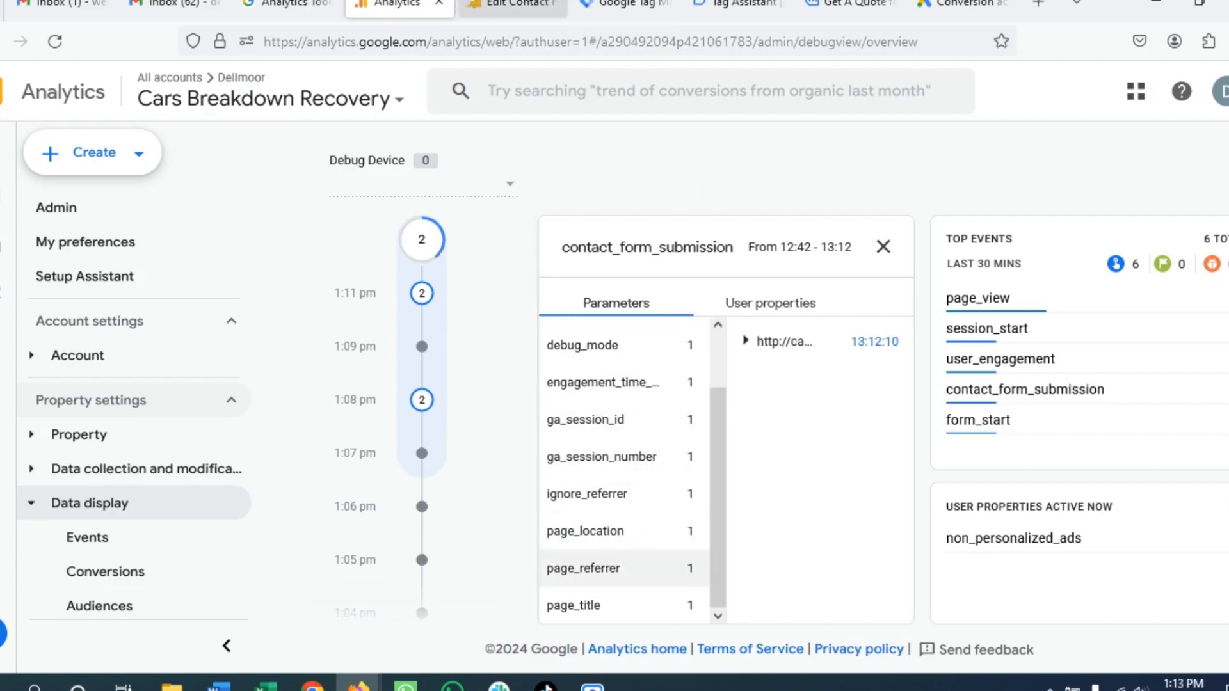
# - Recheck the fired tags in Tag Assistant and return to the Analytics home page for the property
pyautogui.click(518, 4)
pyautogui.click(732, 4)
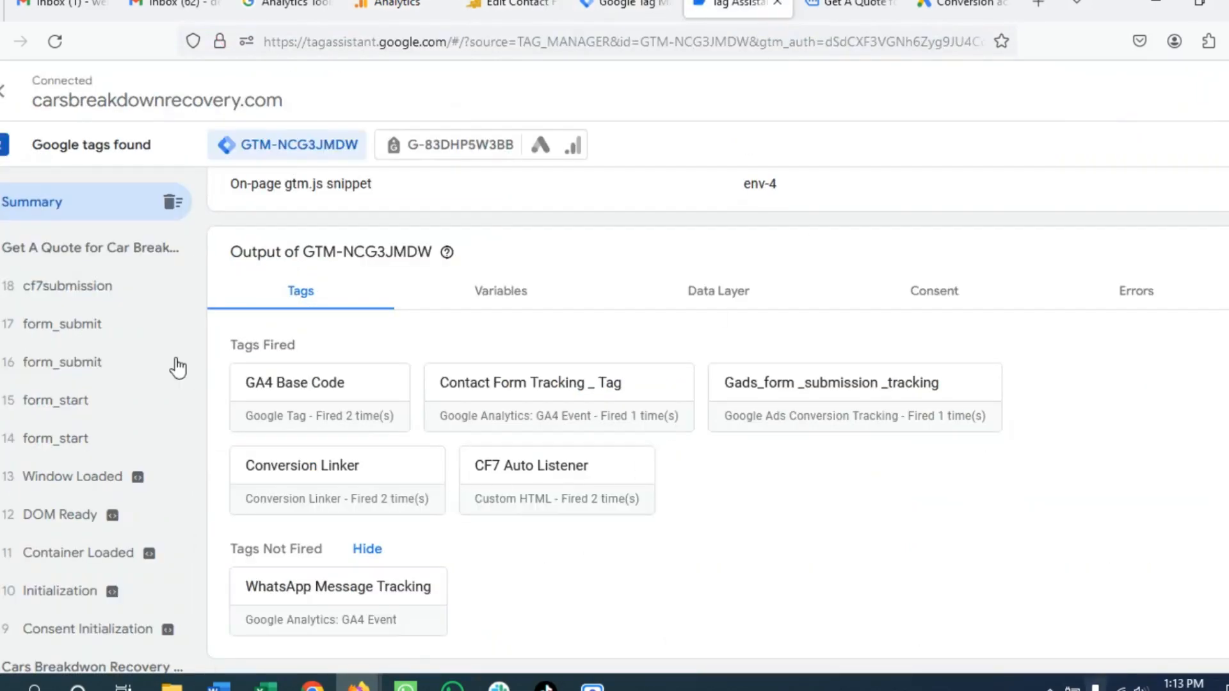
pyautogui.click(402, 5)
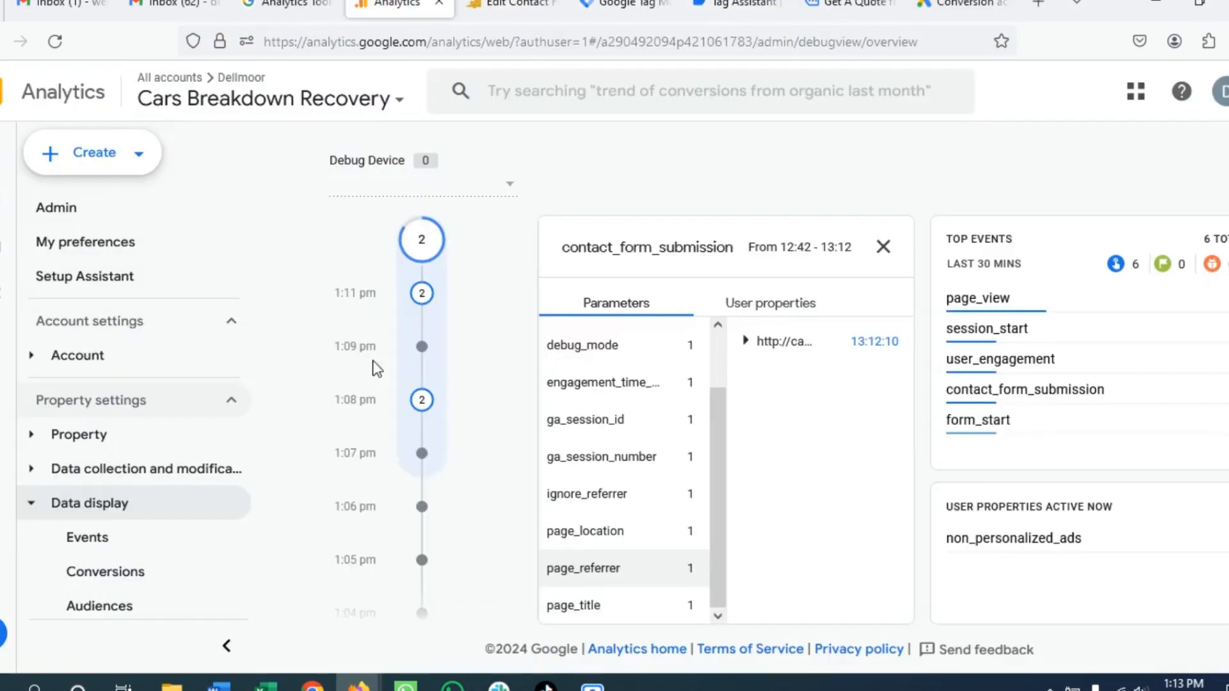
pyautogui.scroll(-2, 100, 409)
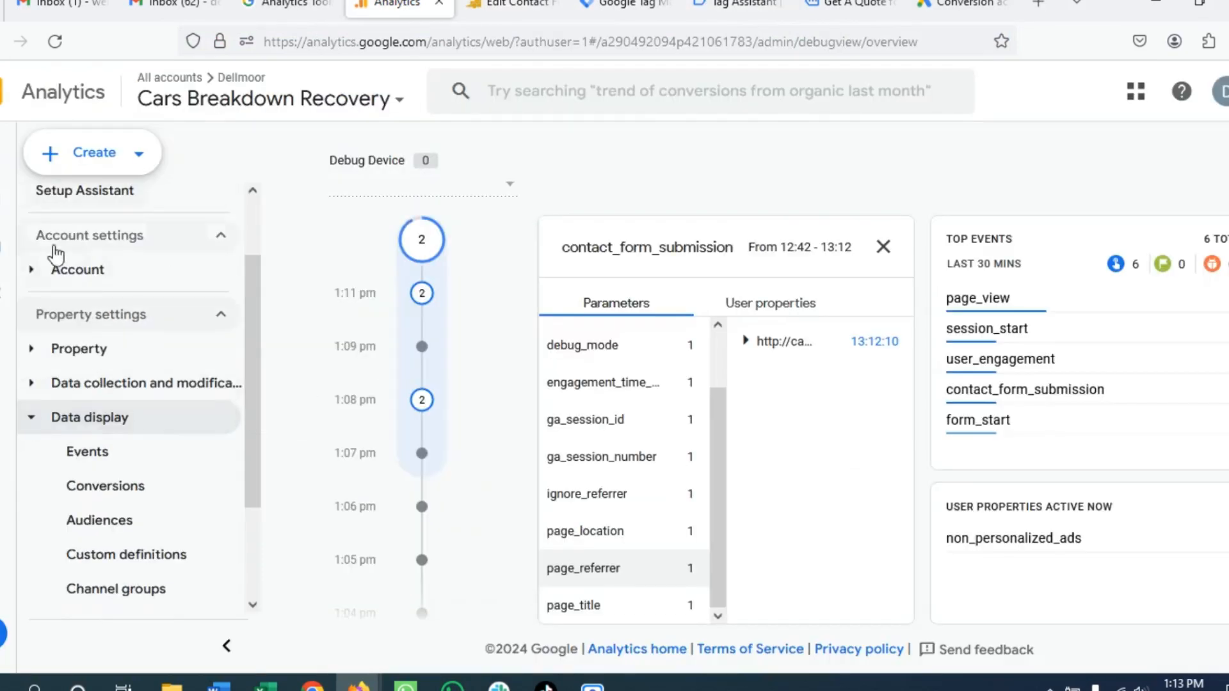
pyautogui.moveTo(4, 197)
pyautogui.click(11, 158)
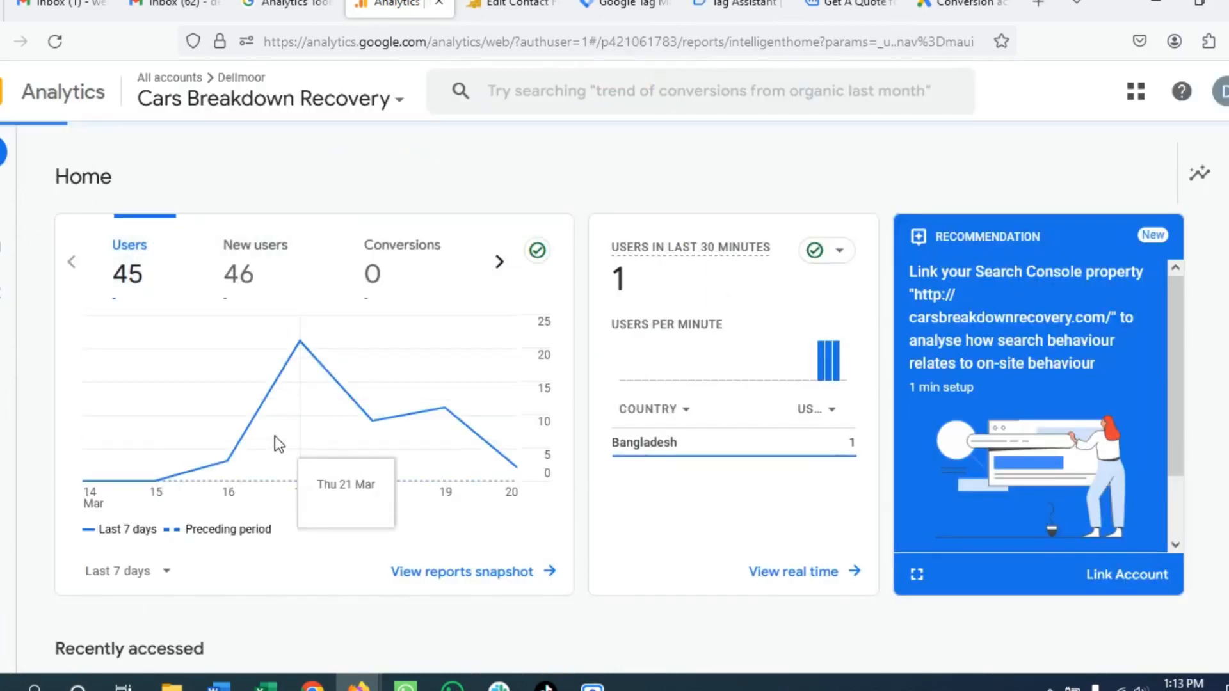
# - Open the Events report for examining user behaviour and view the detailed report of the contact_form_submission event
pyautogui.scroll(-10, 275, 436)
pyautogui.scroll(5, 274, 435)
pyautogui.moveTo(27, 252)
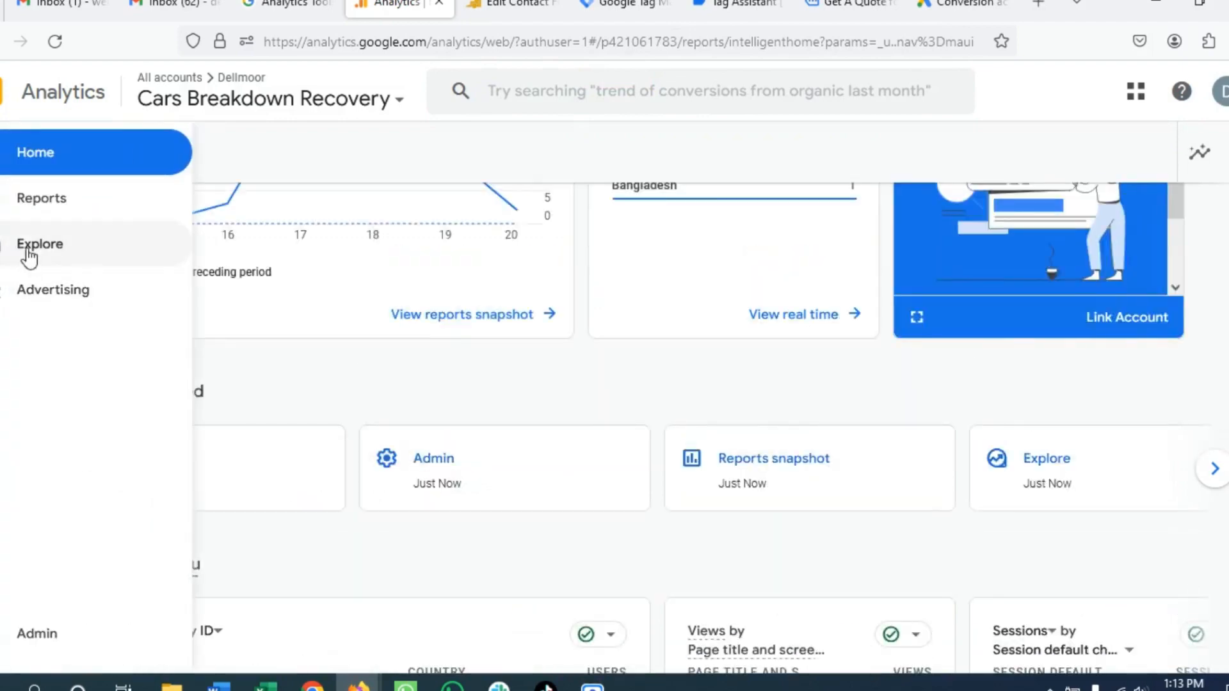
pyautogui.click(37, 200)
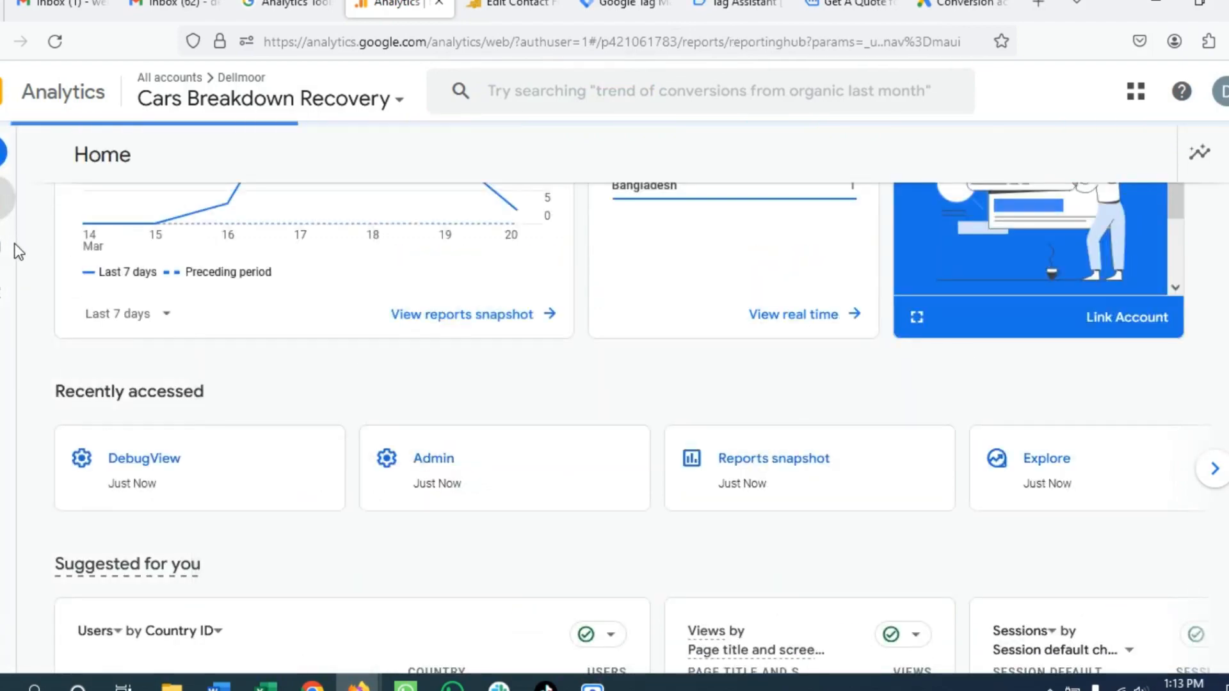
pyautogui.click(105, 366)
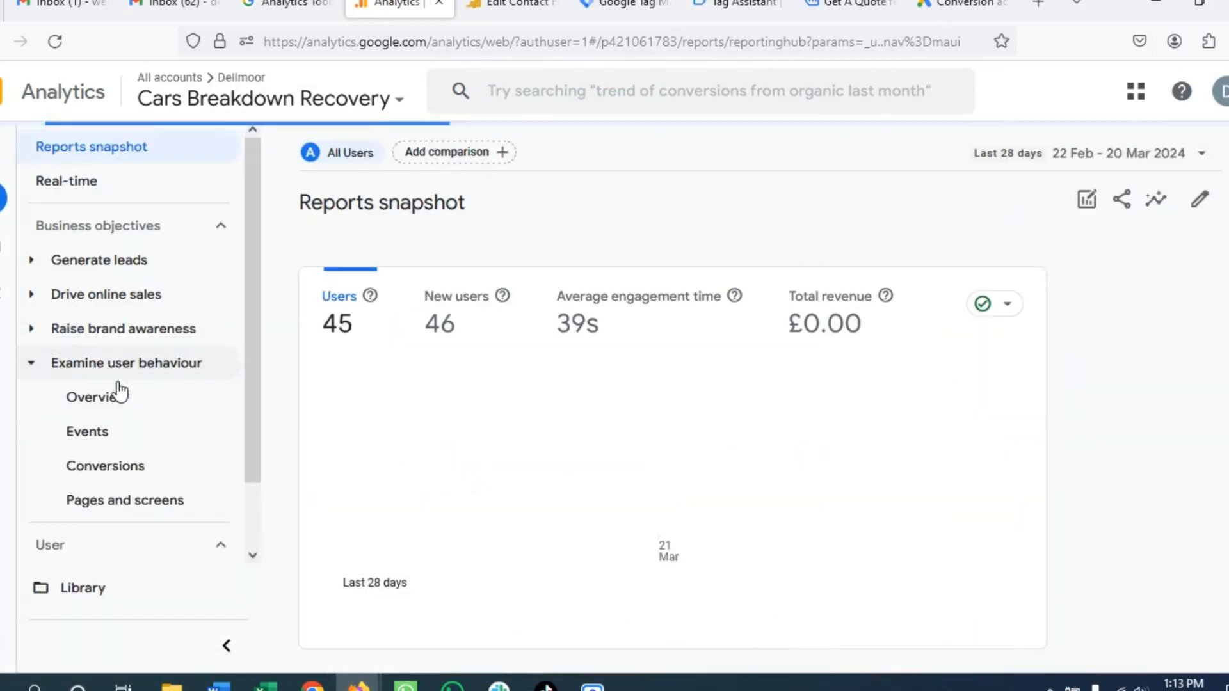
pyautogui.click(123, 431)
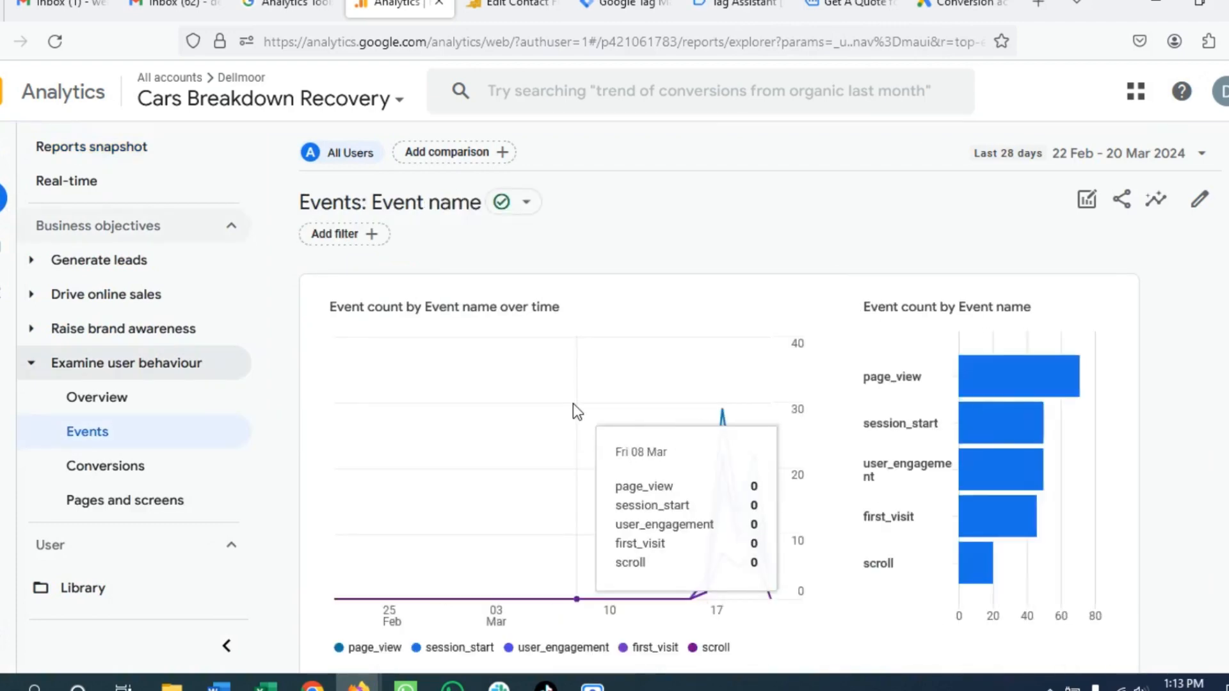
pyautogui.scroll(-10, 575, 409)
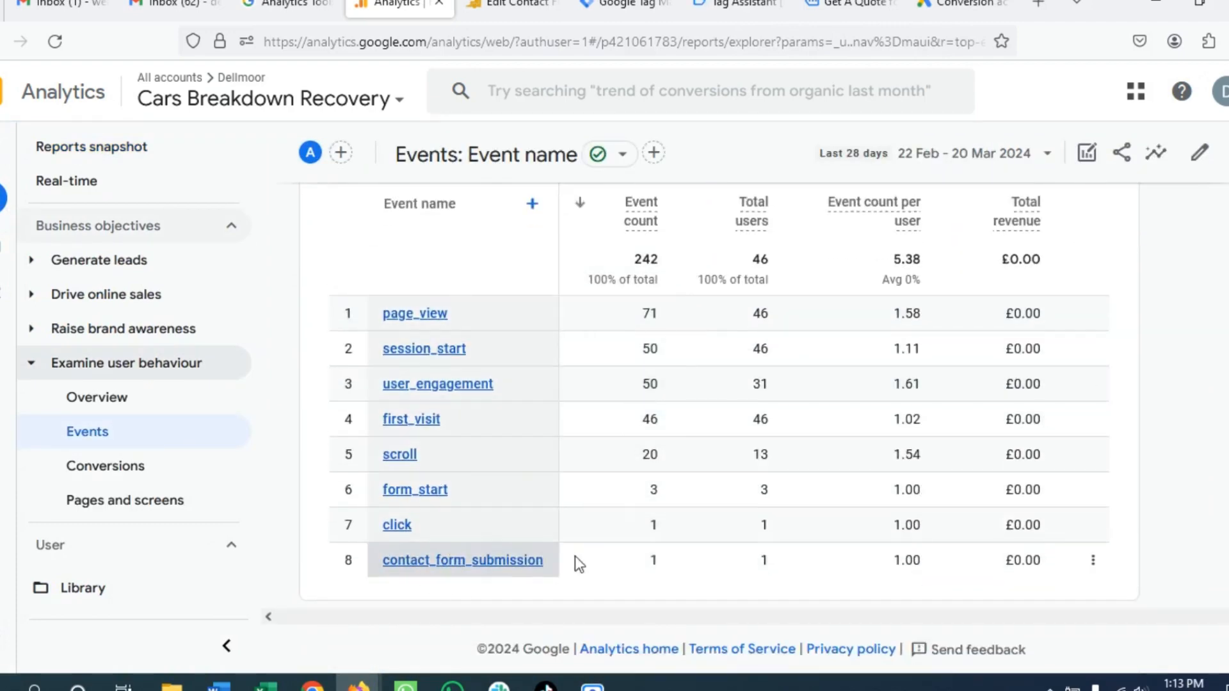
pyautogui.click(514, 562)
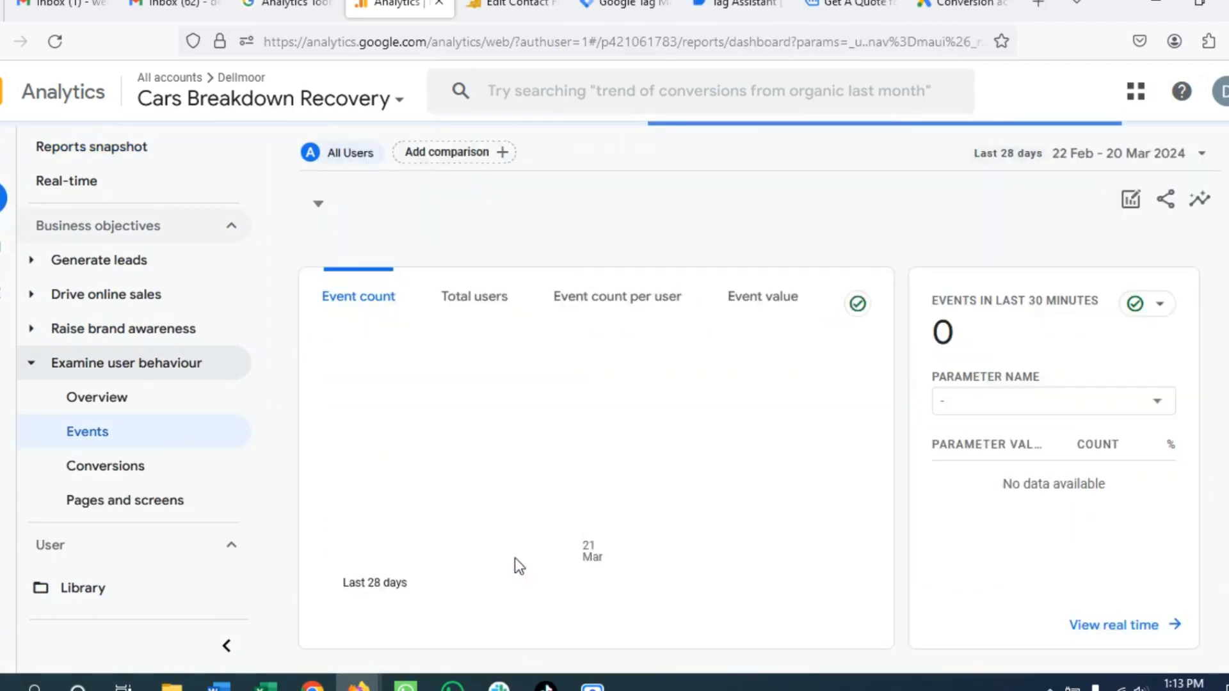